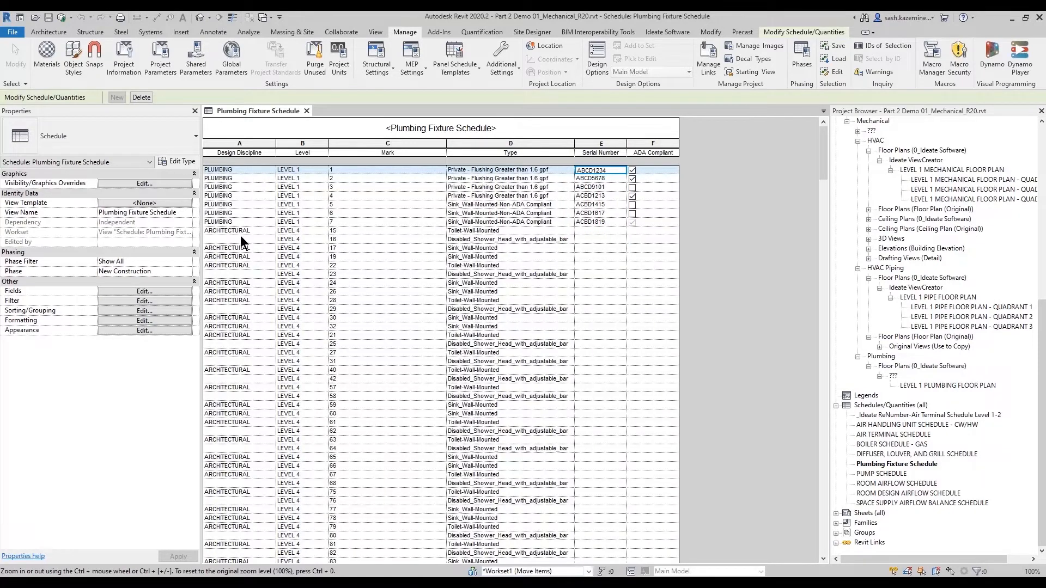
mouse_move(195, 164)
ctrl+mouse_down()
mouse_move(290, 213)
mouse_move(656, 232)
ctrl+mouse_up()
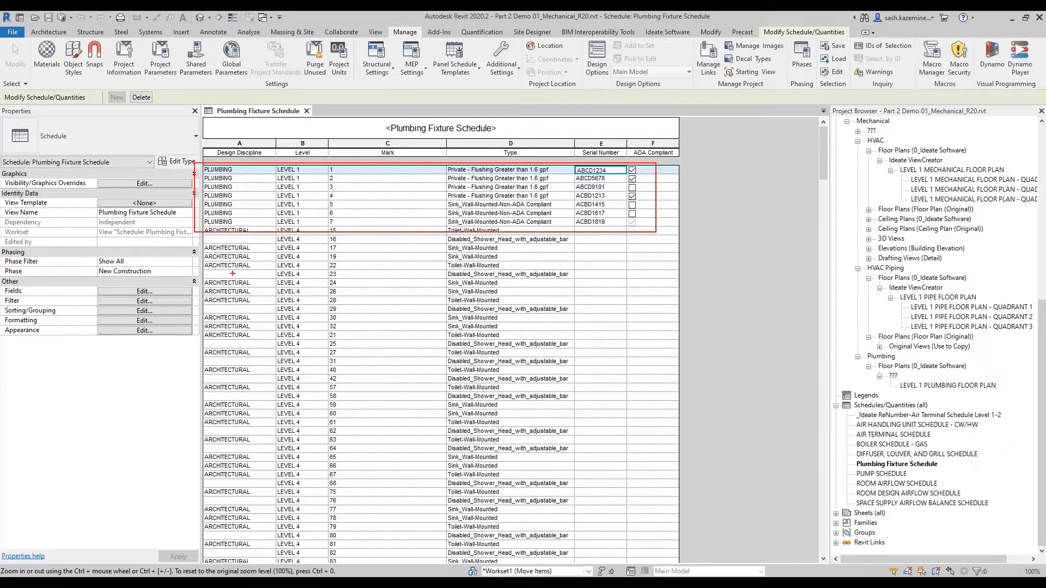
ctrl+drag(195, 243, 259, 268)
key(Escape)
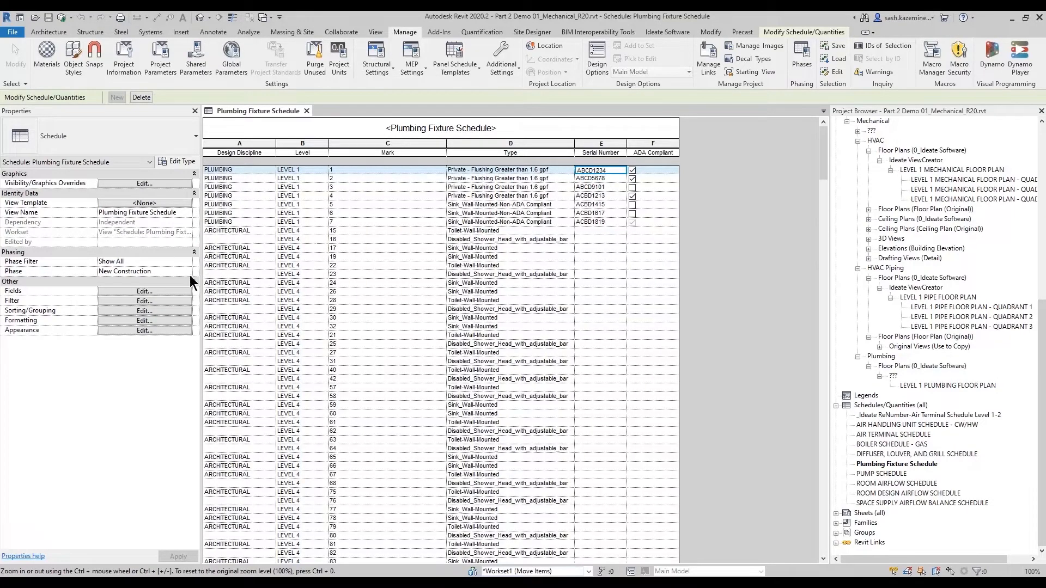
- Inspect the Serial Number field's parameter properties and assigned categories in the Plumbing Fixture Schedule, closing both dialogs without changes
click(166, 292)
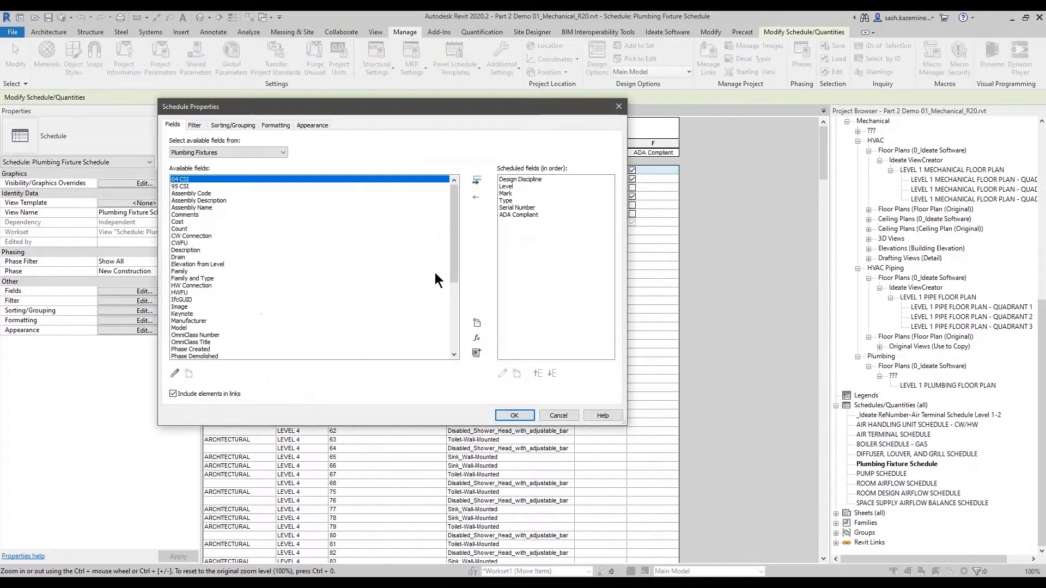
click(512, 207)
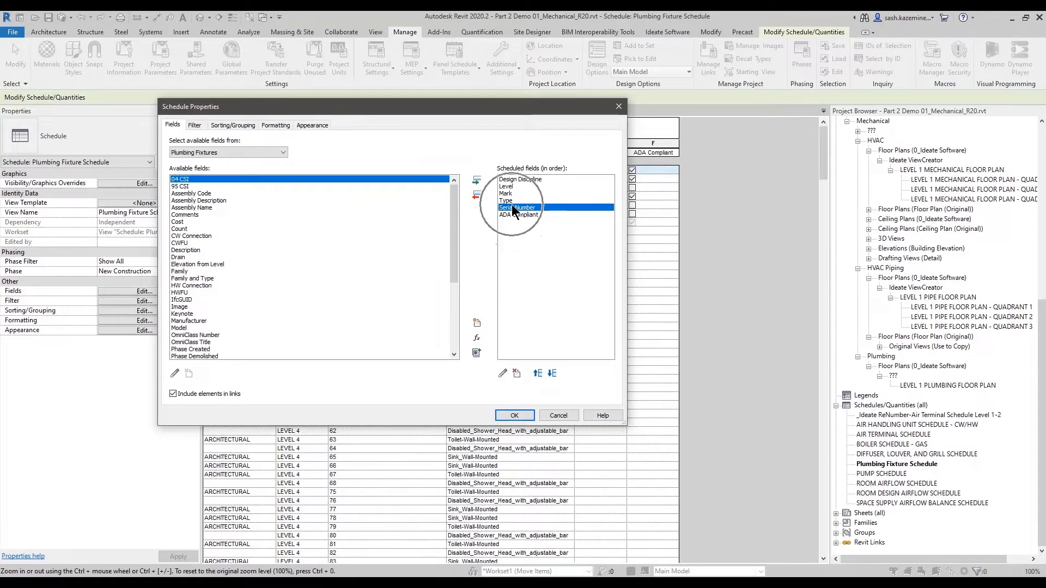
click(500, 372)
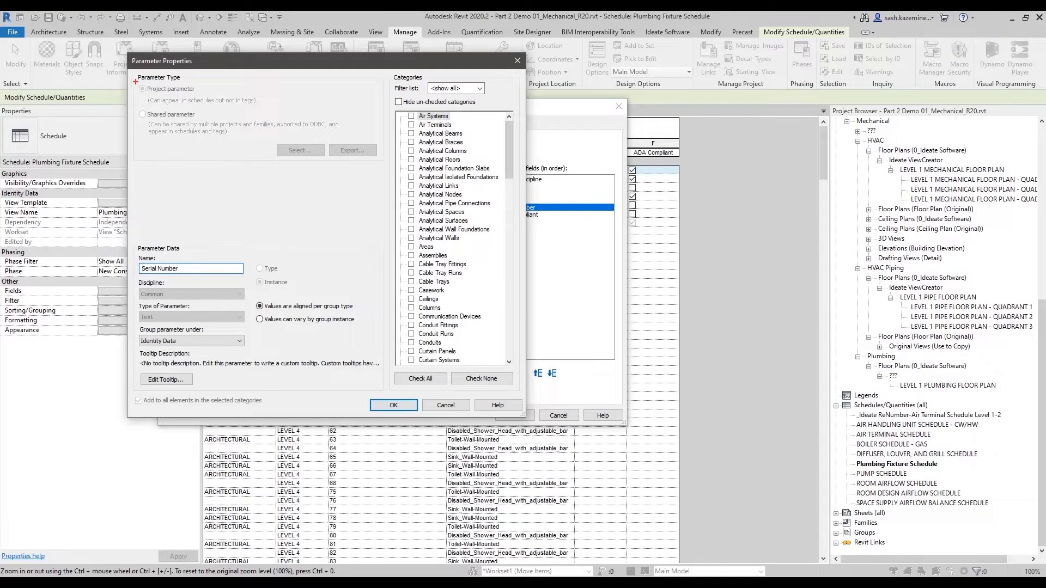
drag(135, 81, 284, 109)
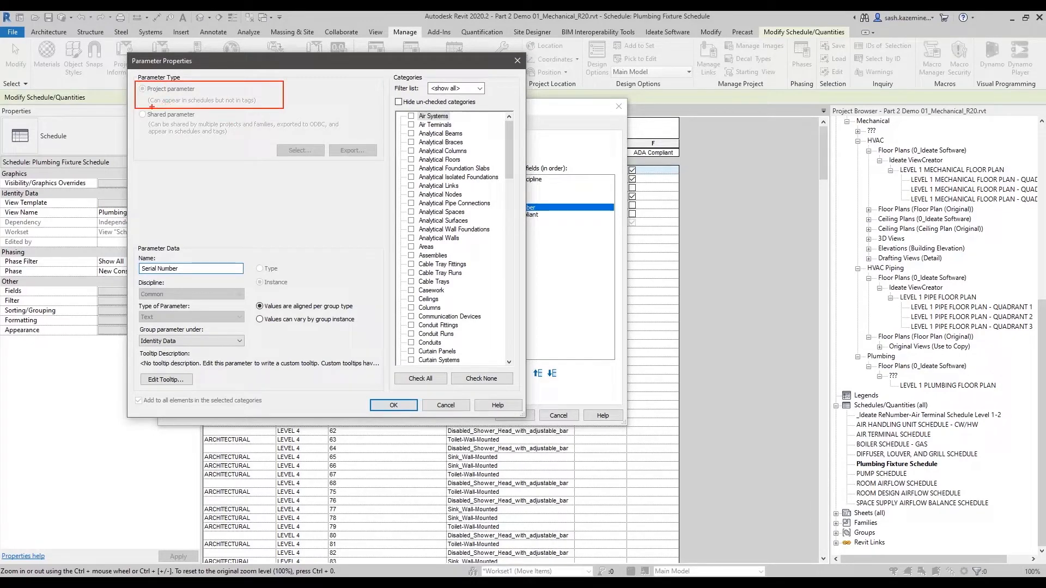
drag(147, 108, 260, 106)
key(Escape)
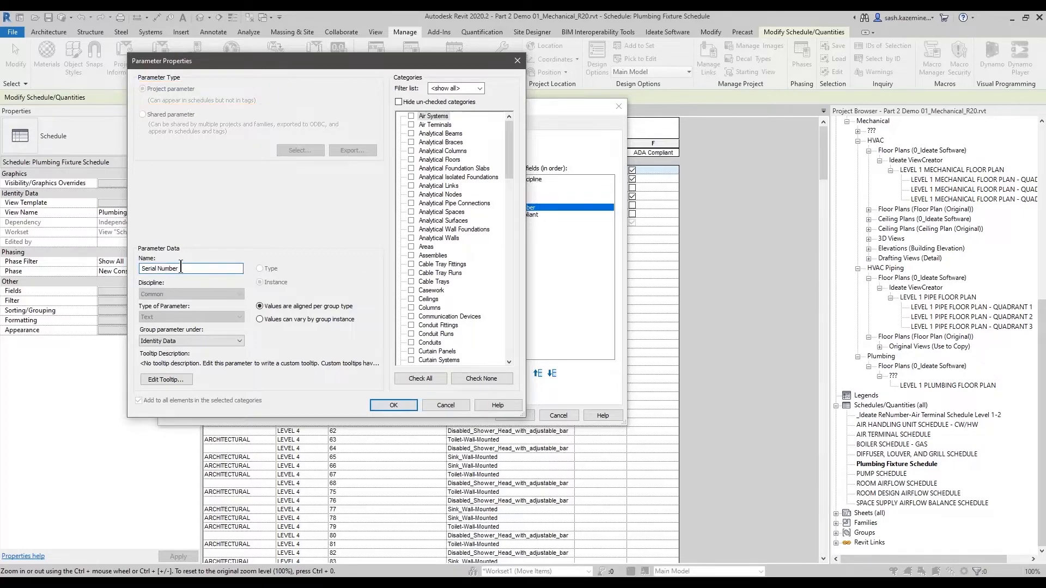
drag(180, 269, 121, 270)
drag(509, 164, 496, 270)
key(ctrl)
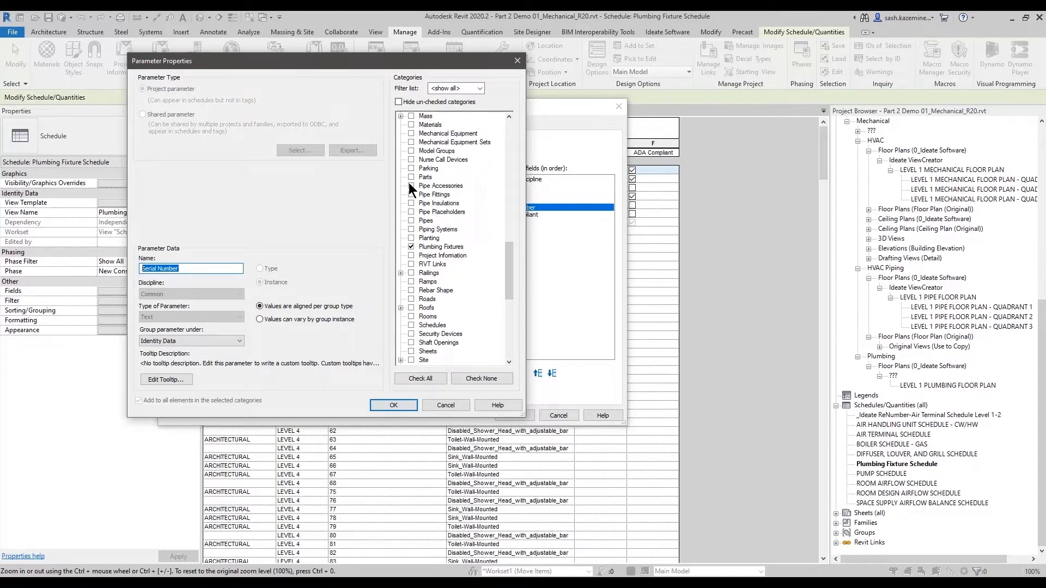
click(435, 405)
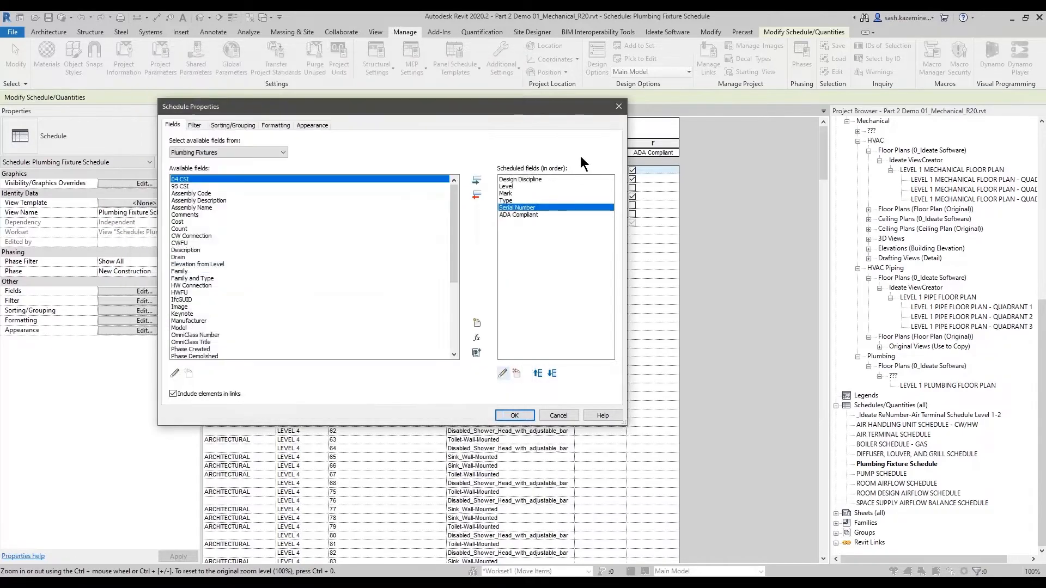
click(555, 416)
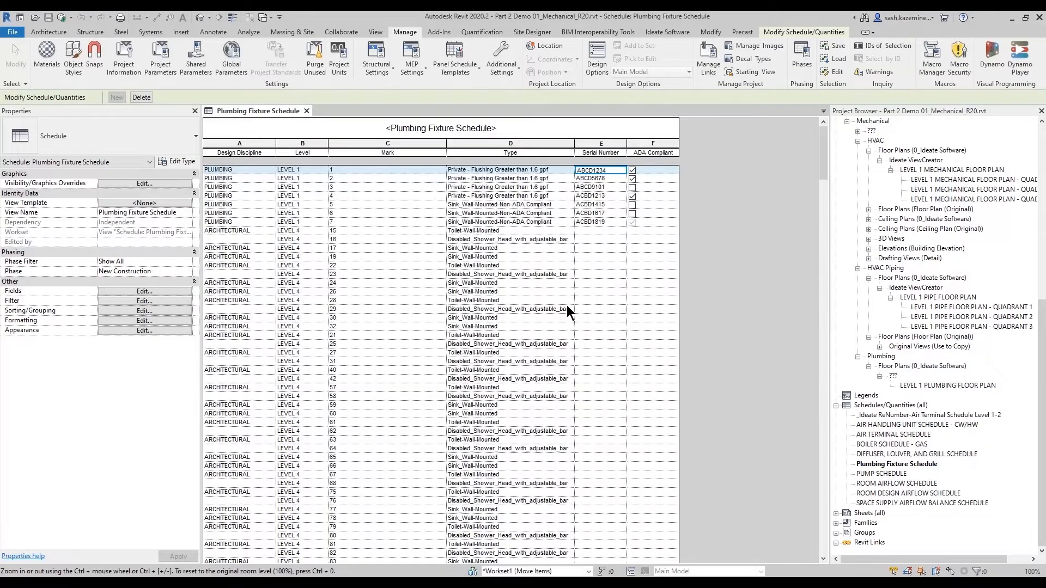
- Switch to the architectural model's Plumbing Fixture Schedule-Family Shared view and review its plumbing rows and serial numbers
key(alt+Tab)
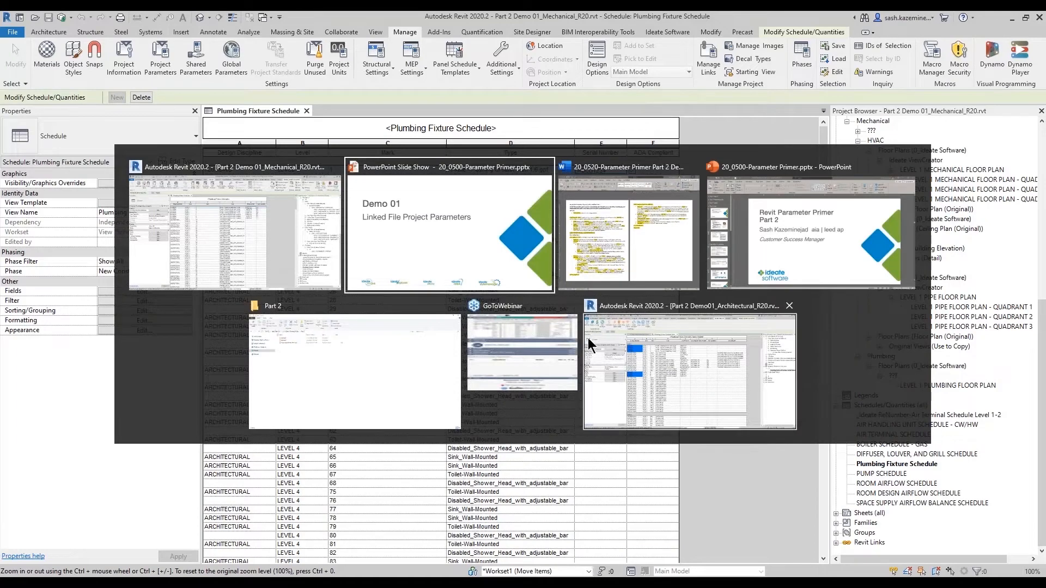
click(604, 345)
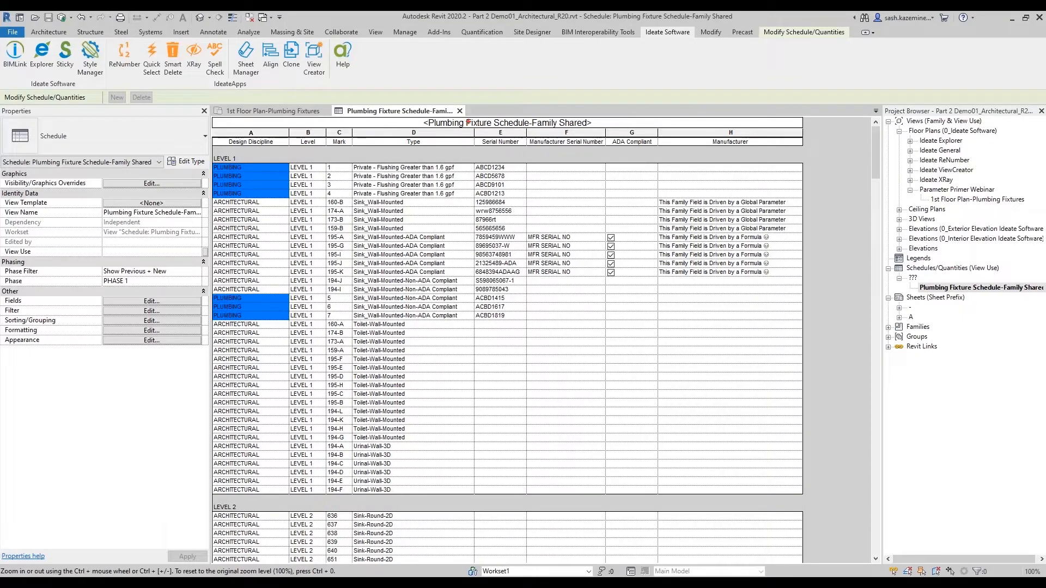
drag(470, 119, 532, 333)
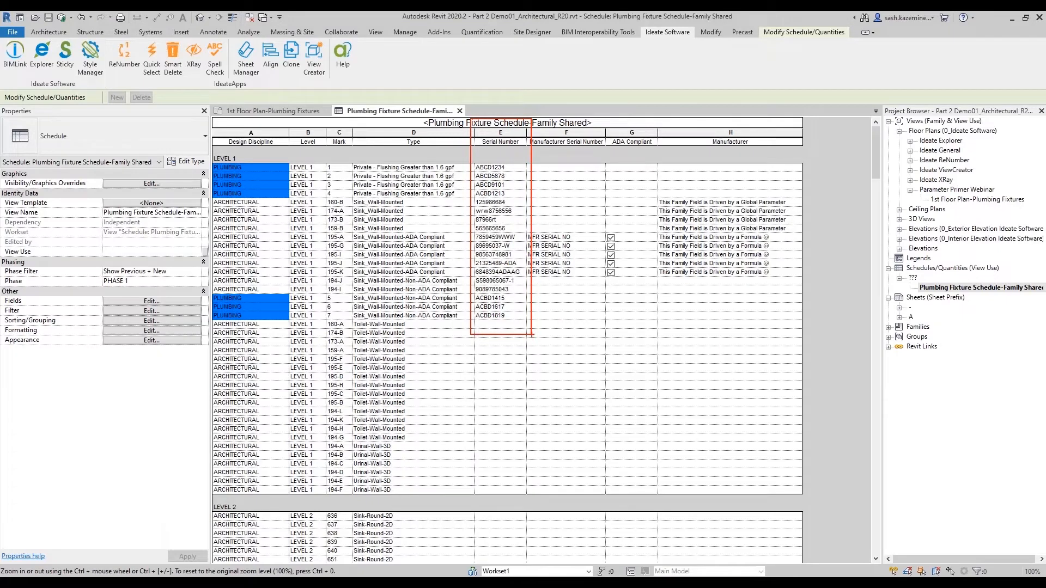
key(Escape)
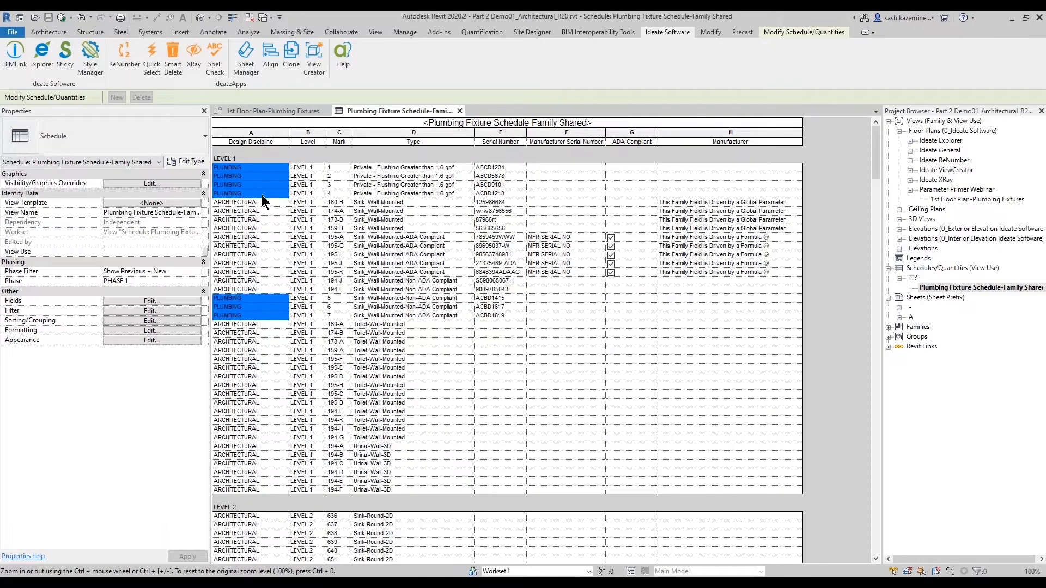
key(ctrl+2)
drag(199, 154, 538, 198)
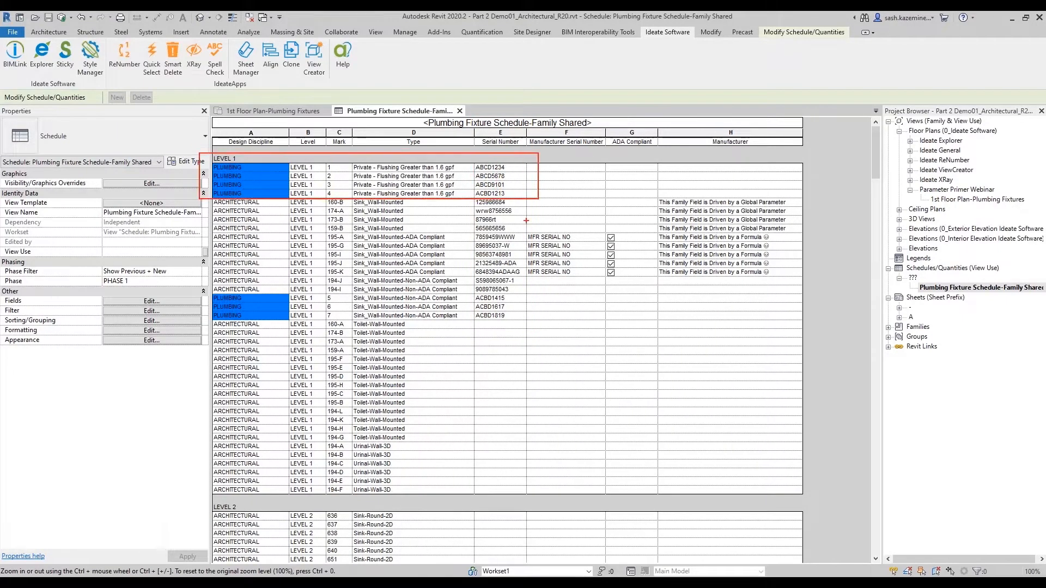
mouse_move(207, 289)
mouse_down()
mouse_move(244, 308)
mouse_move(534, 327)
mouse_up()
mouse_move(210, 200)
mouse_down()
mouse_move(395, 253)
mouse_move(618, 275)
mouse_move(610, 285)
mouse_up()
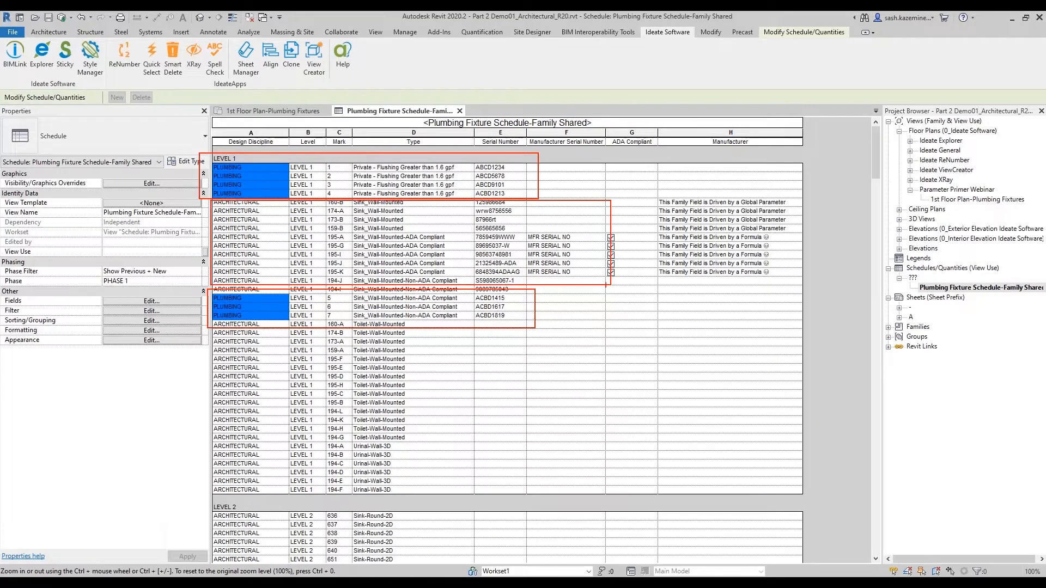
key(Escape)
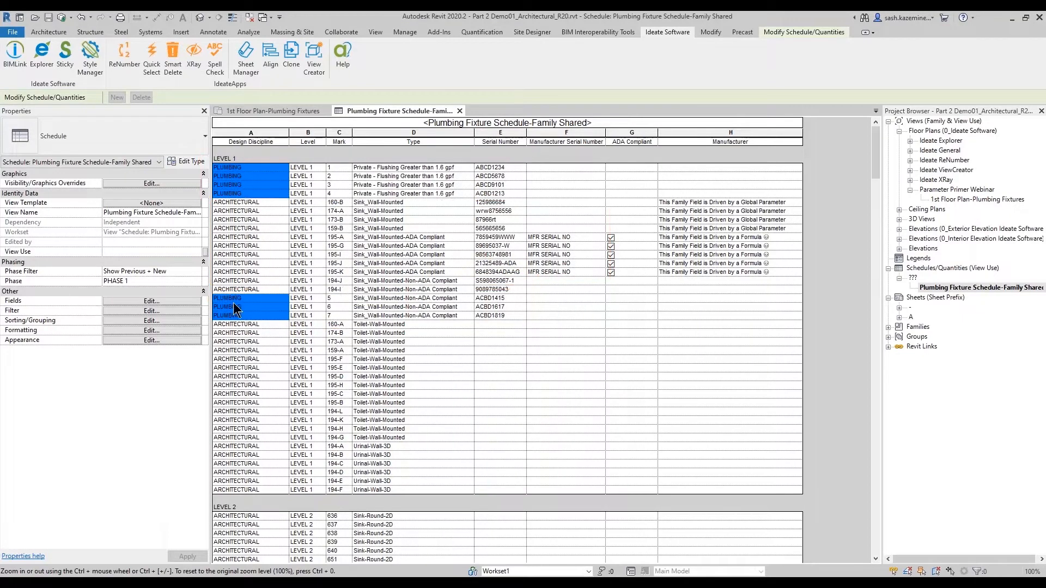
- Inspect the Serial Number parameter's properties and categories in the Family Shared schedule's fields, closing without changes
click(152, 301)
click(514, 207)
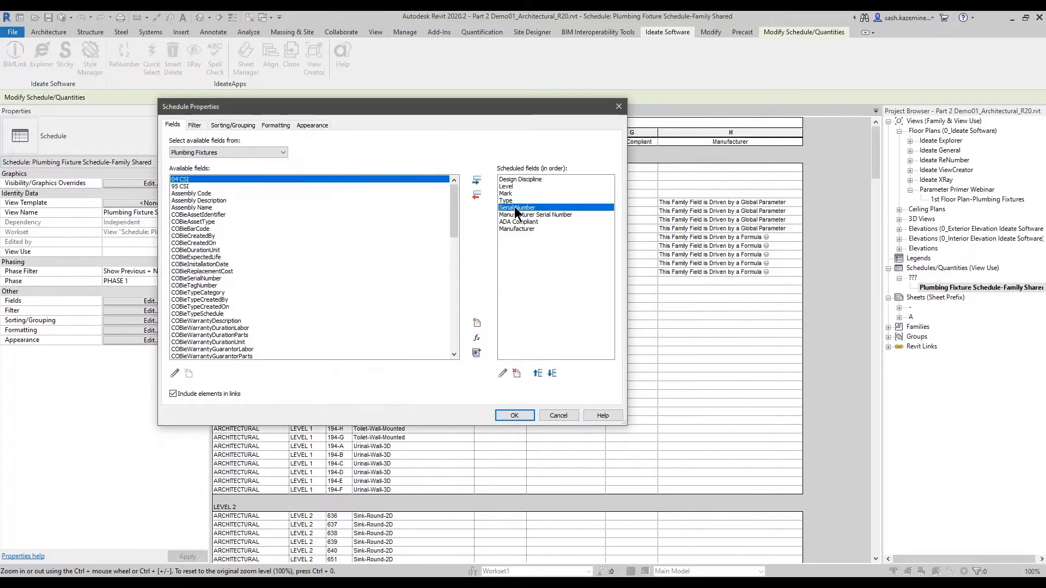
click(502, 373)
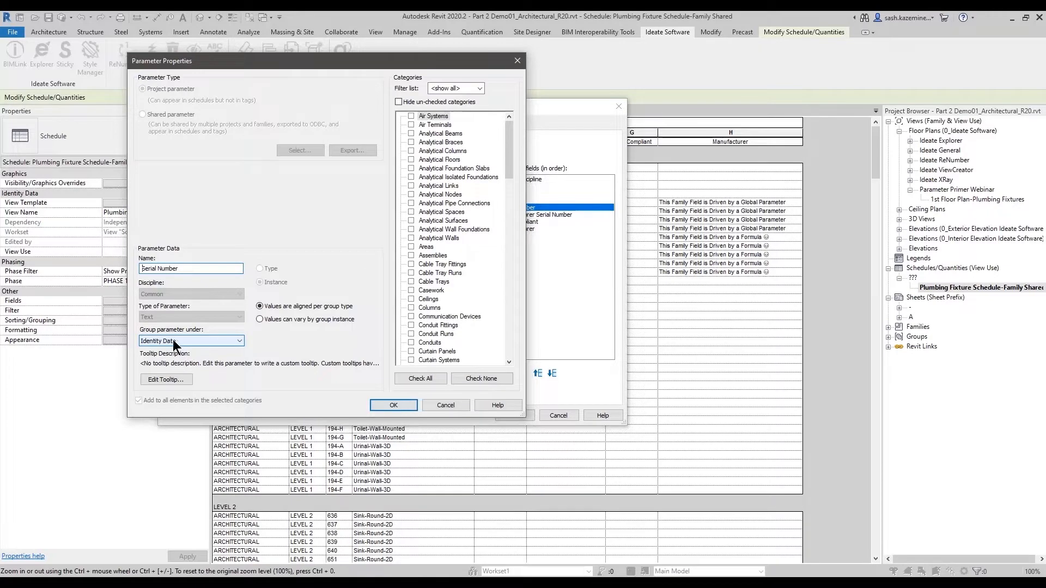
drag(510, 159, 505, 277)
click(424, 283)
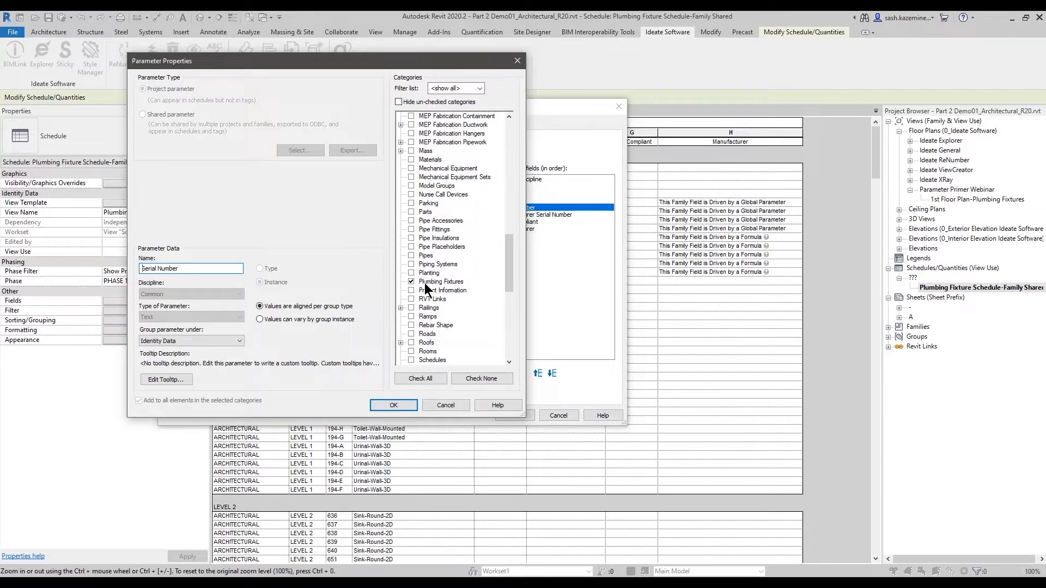
click(452, 408)
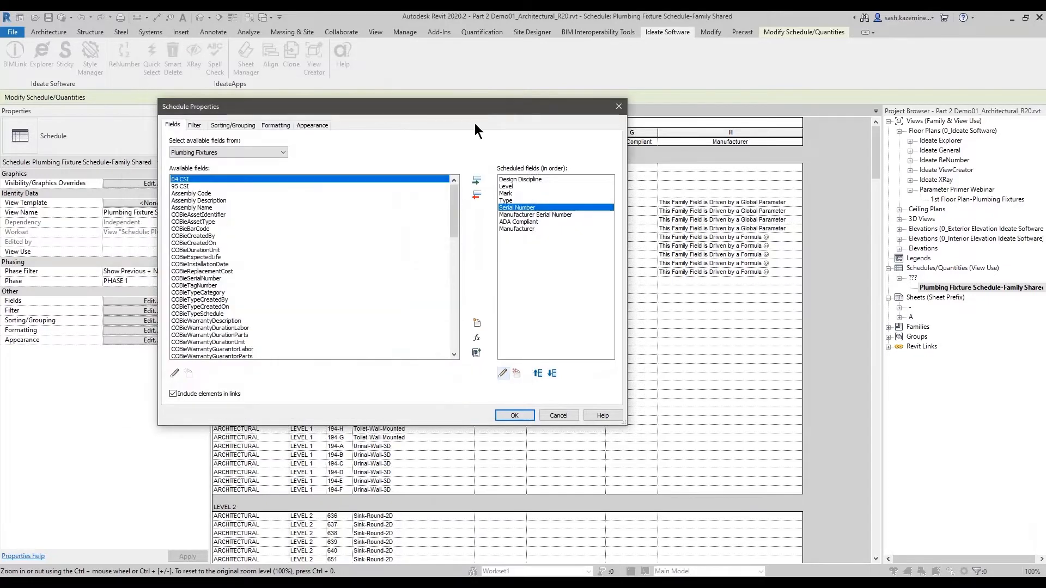
drag(477, 111, 479, 168)
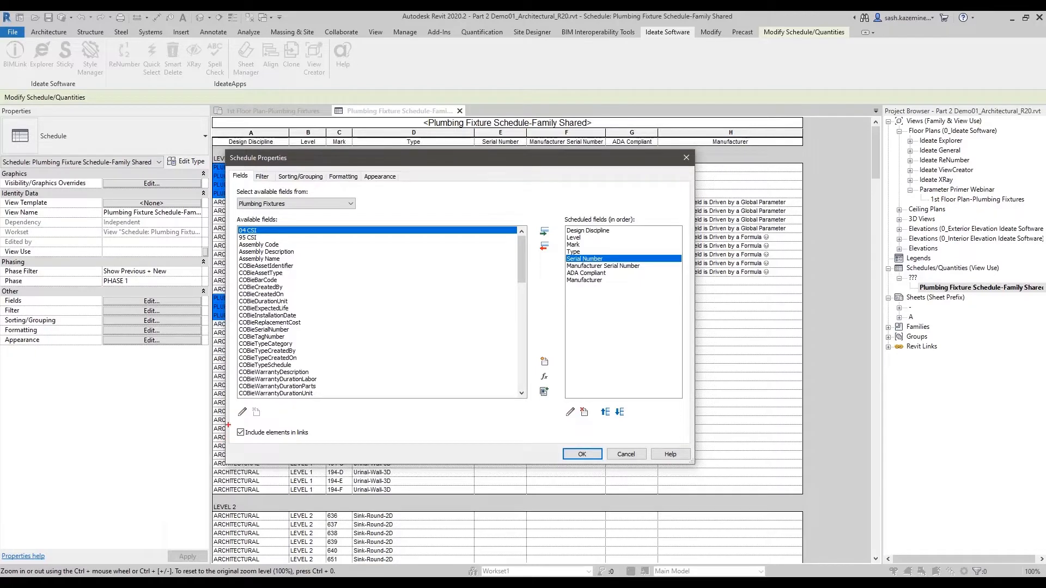
mouse_move(228, 423)
mouse_down()
mouse_move(318, 451)
mouse_move(354, 481)
mouse_move(322, 449)
mouse_up()
click(625, 454)
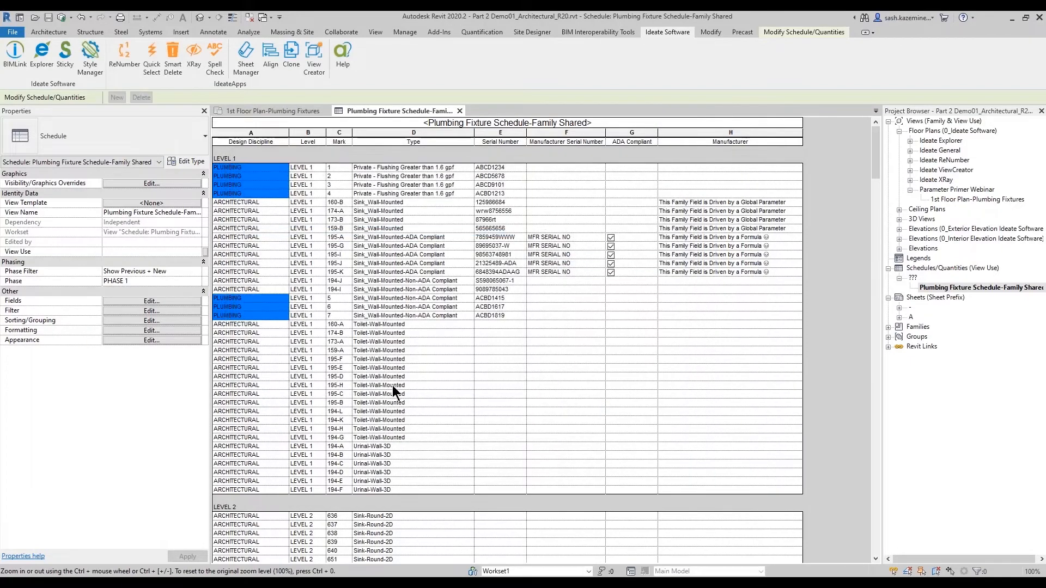
key(alt+Tab)
key(Tab)
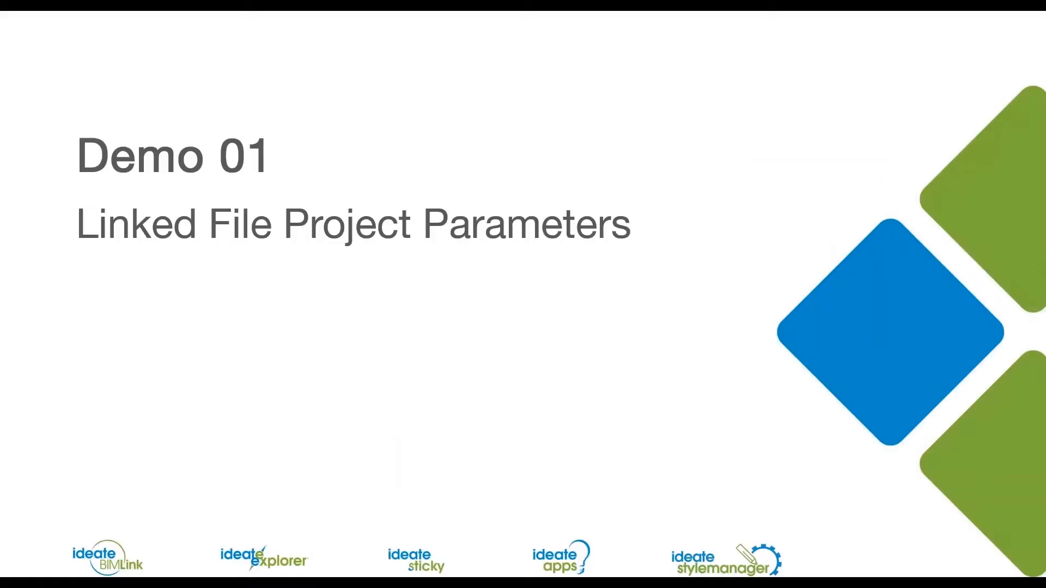
key(Right)
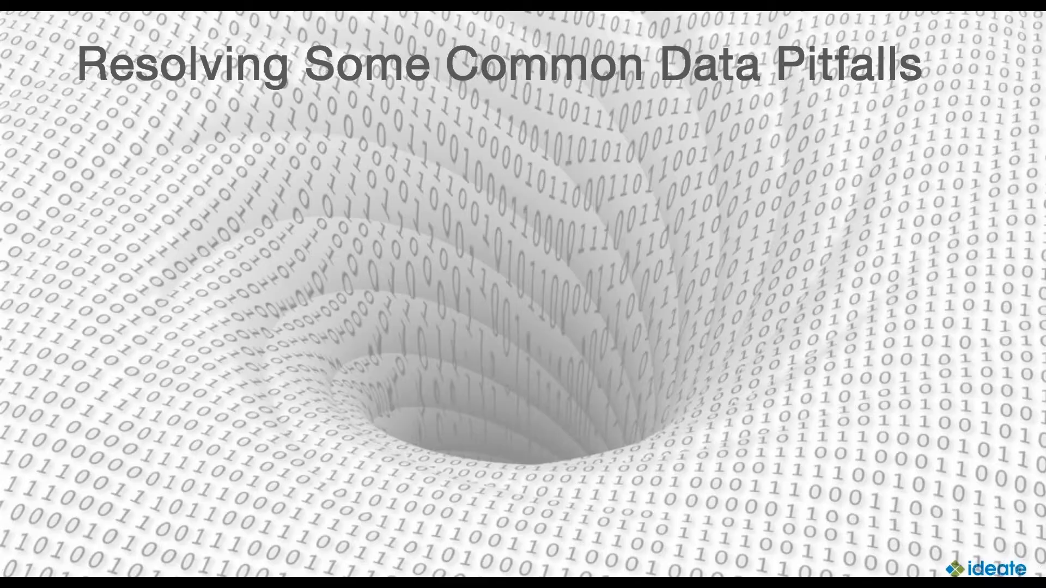
key(Right)
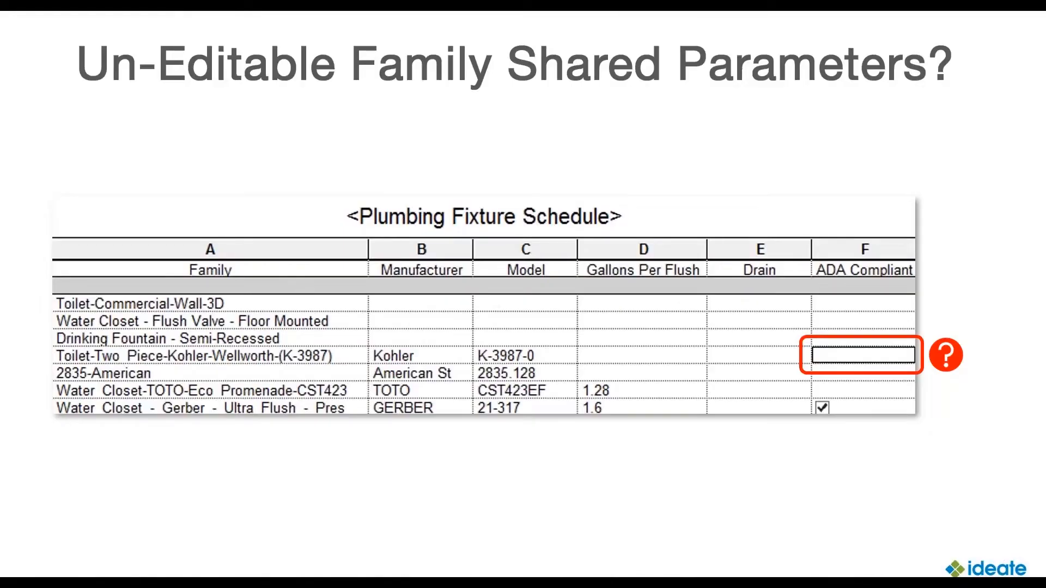
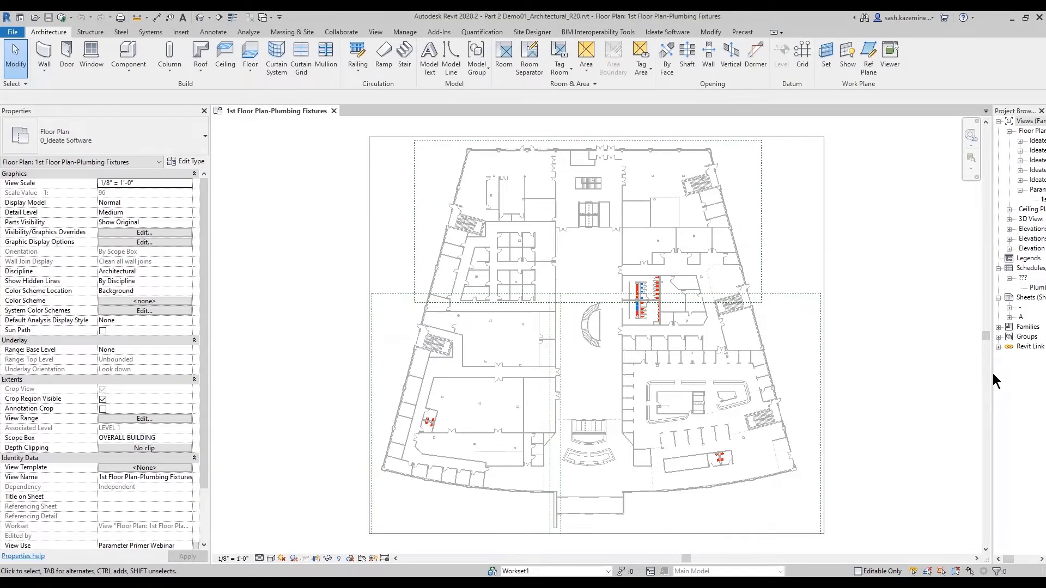
- Return to the Plumbing Fixture Schedule-Family Shared view and review the ADA Compliant column values across the Level 1 rows
drag(992, 375, 825, 373)
click(911, 287)
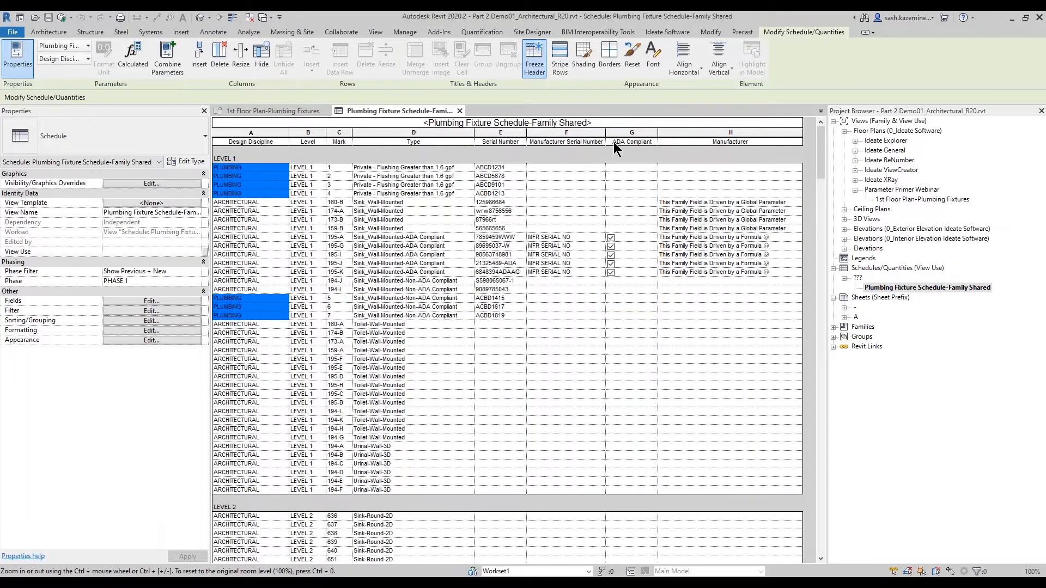
click(623, 218)
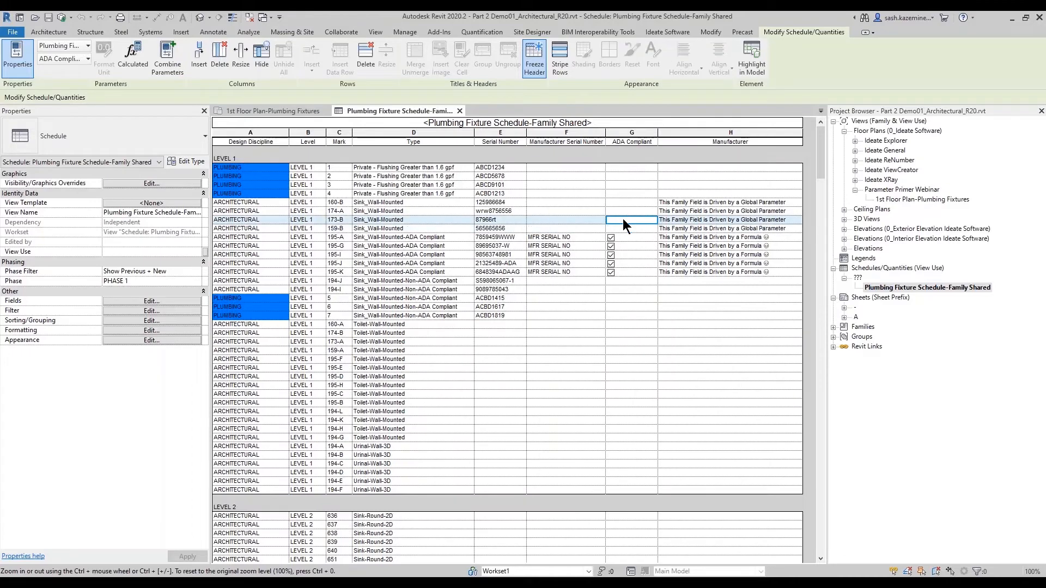
click(625, 210)
click(625, 203)
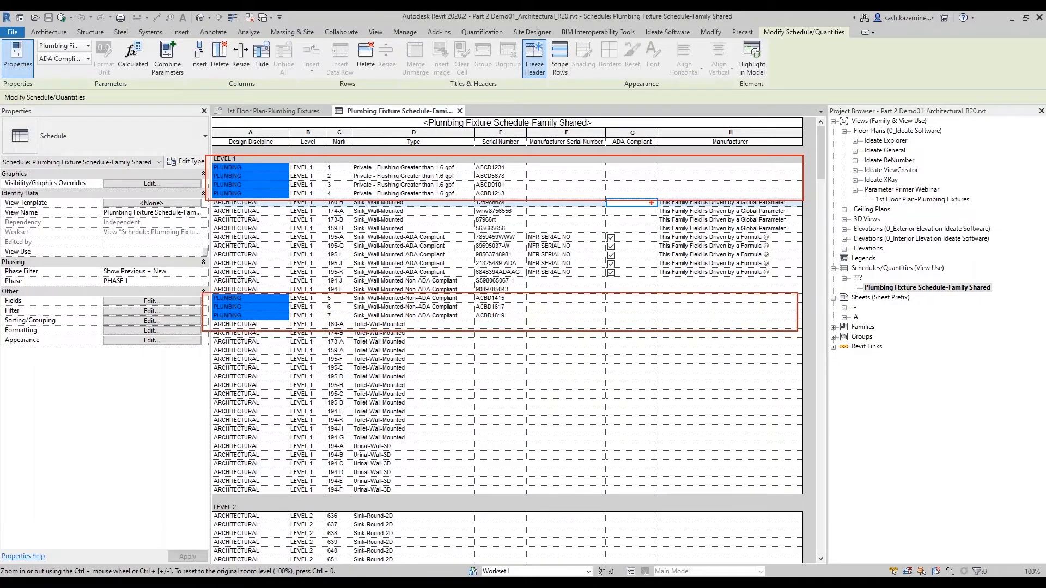
click(615, 174)
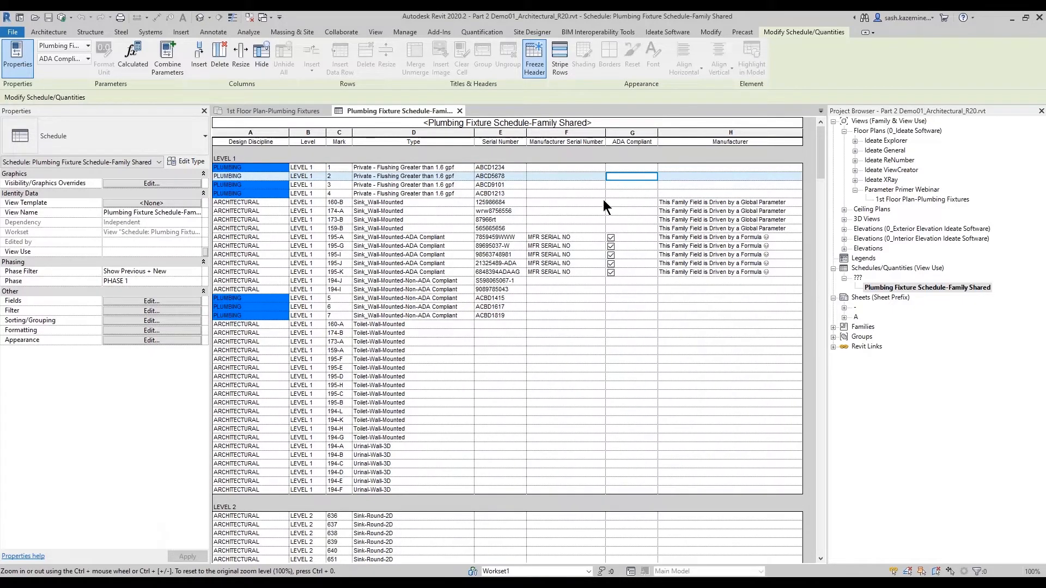
click(618, 194)
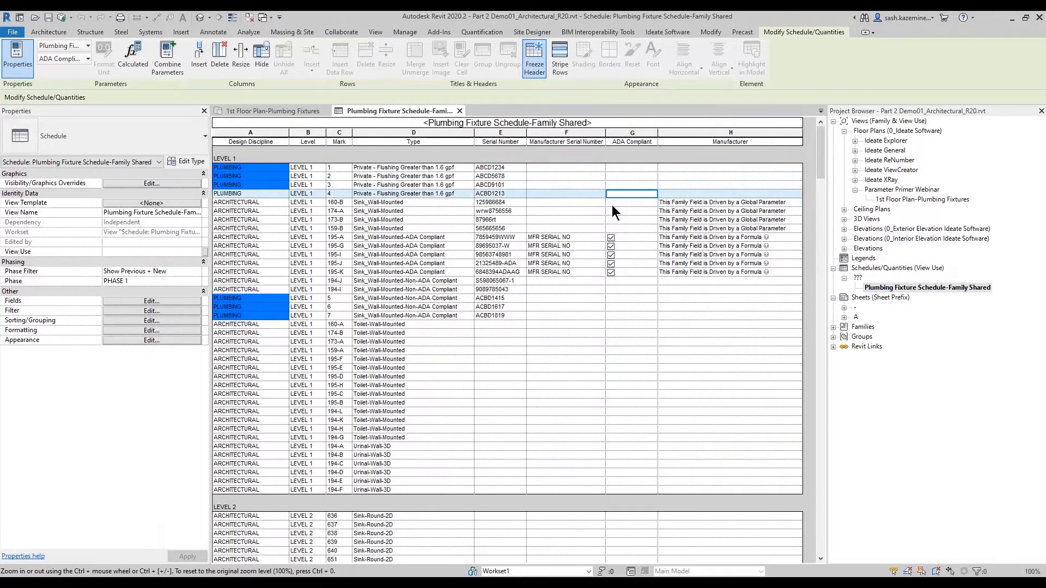
click(612, 210)
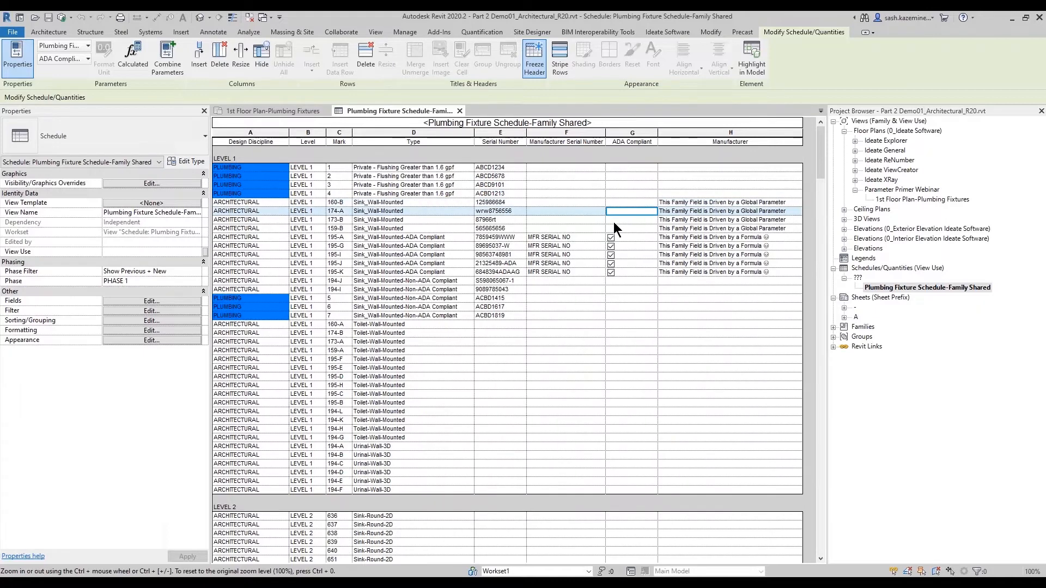
click(613, 221)
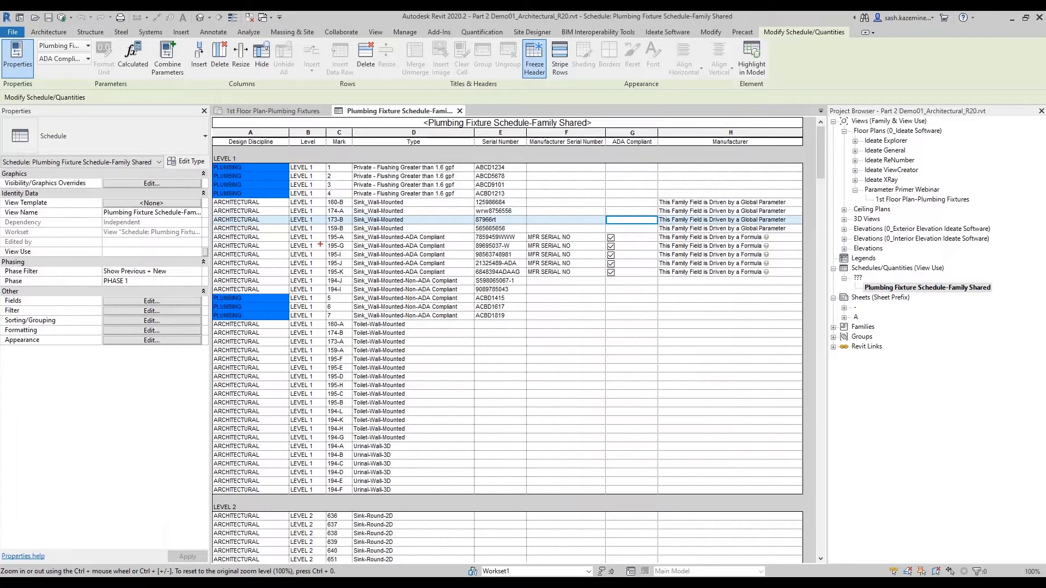
drag(598, 233, 668, 275)
key(Escape)
- Inspect the ADA Compliant field's parameter properties in the schedule's fields, closing both dialogs without changes
click(181, 303)
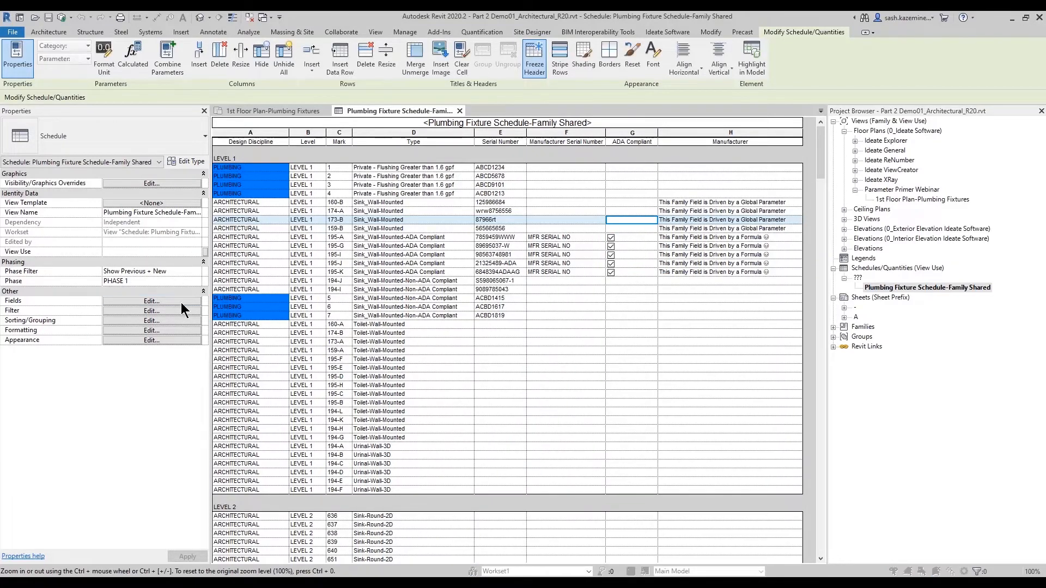
click(591, 274)
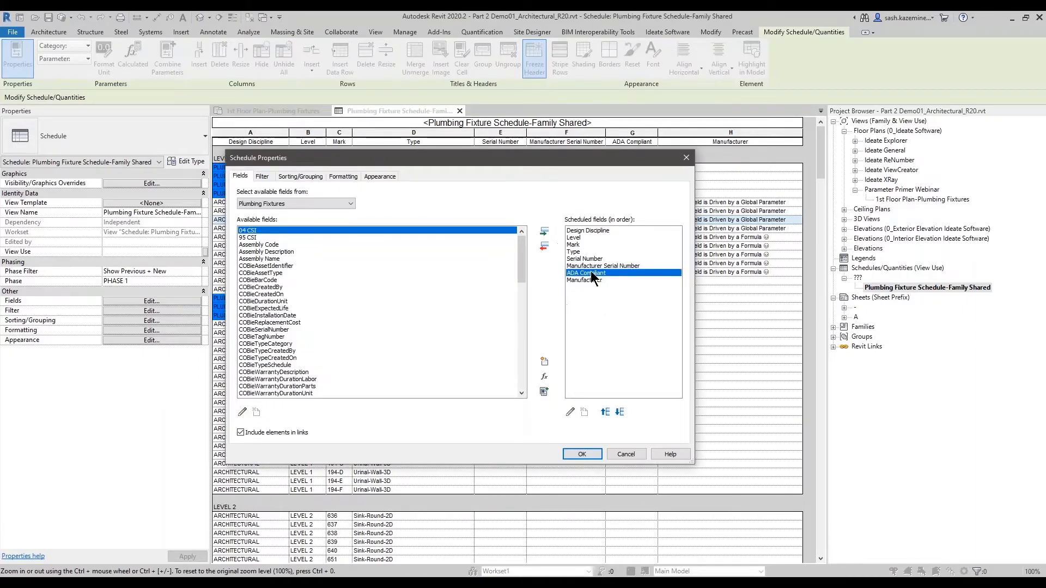
click(568, 412)
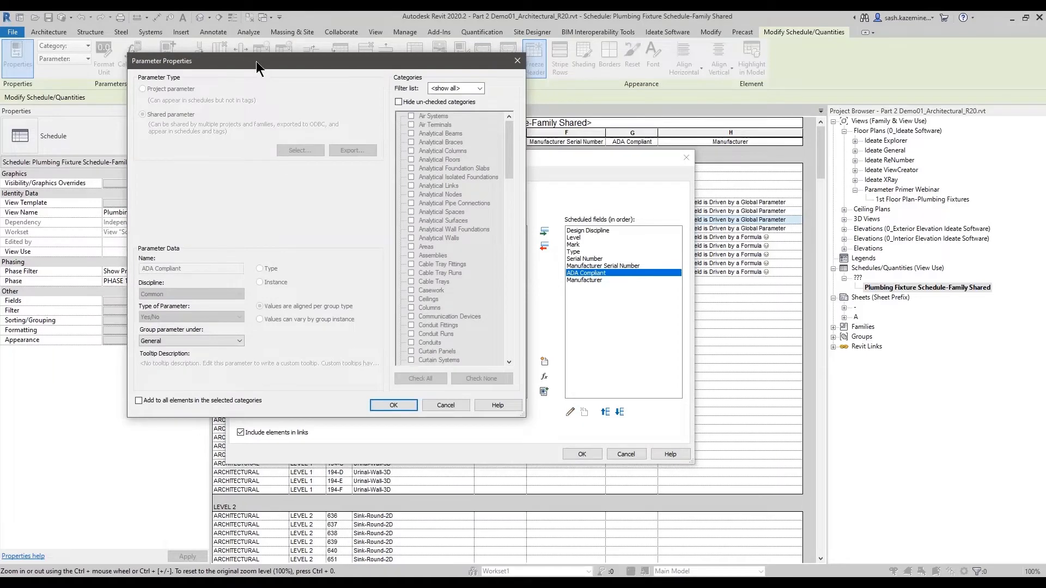
key(ctrl+2)
mouse_move(130, 108)
ctrl+mouse_down()
mouse_move(329, 151)
mouse_move(359, 142)
ctrl+mouse_up()
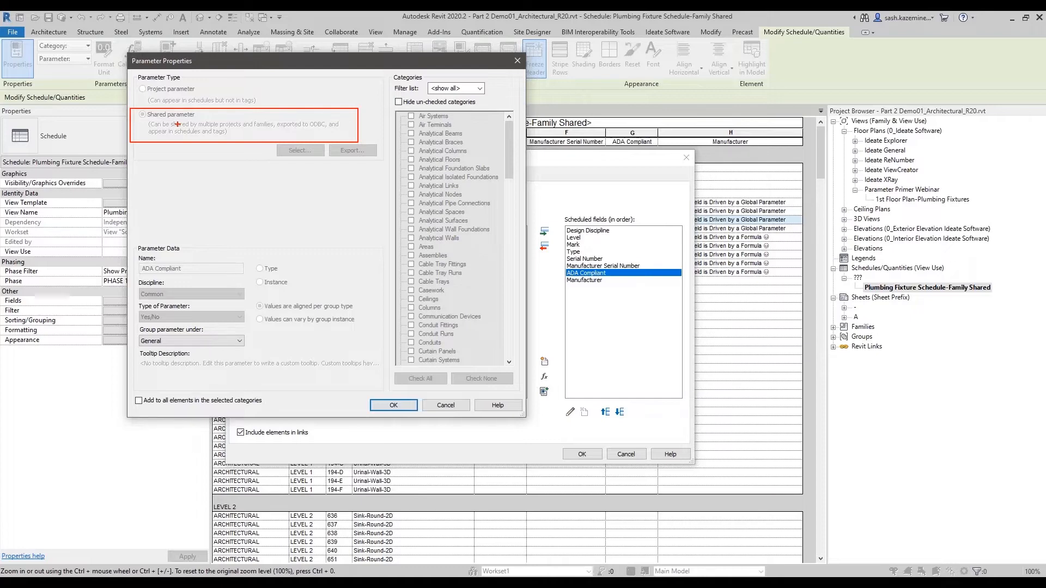
key(Escape)
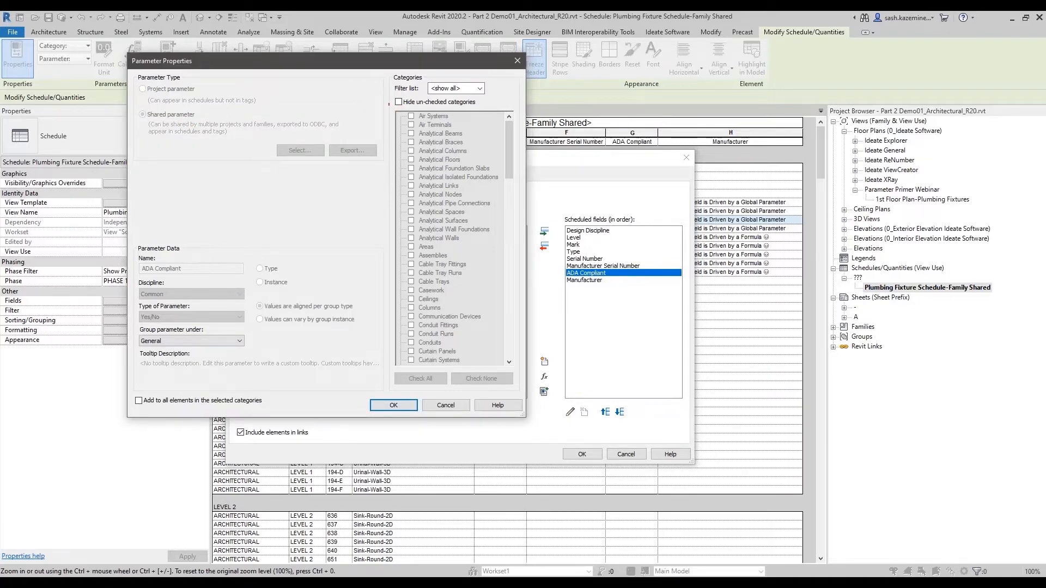
mouse_move(389, 103)
ctrl+mouse_down()
mouse_move(545, 405)
mouse_move(524, 408)
ctrl+mouse_up()
click(440, 405)
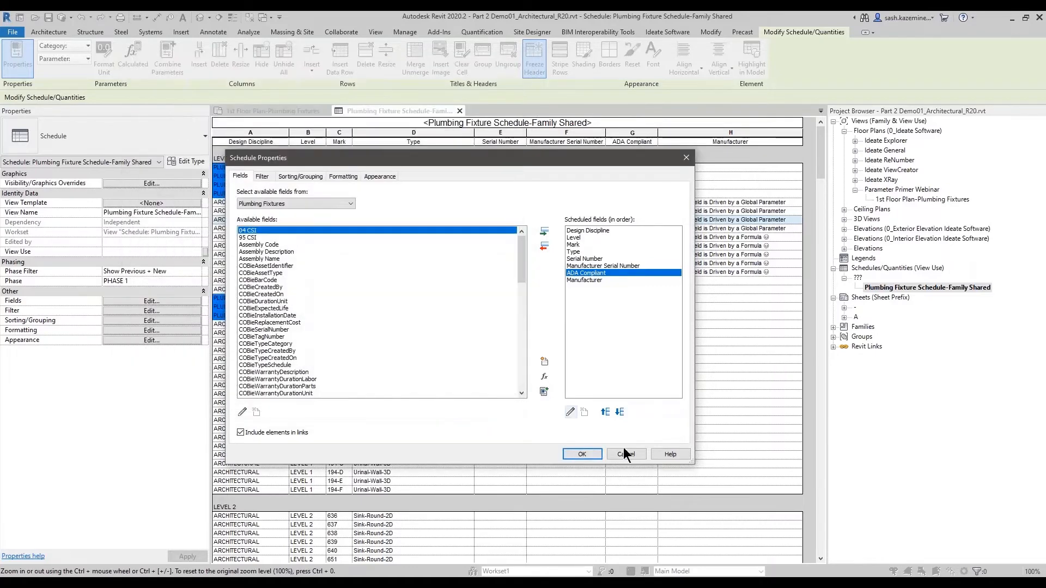
click(625, 454)
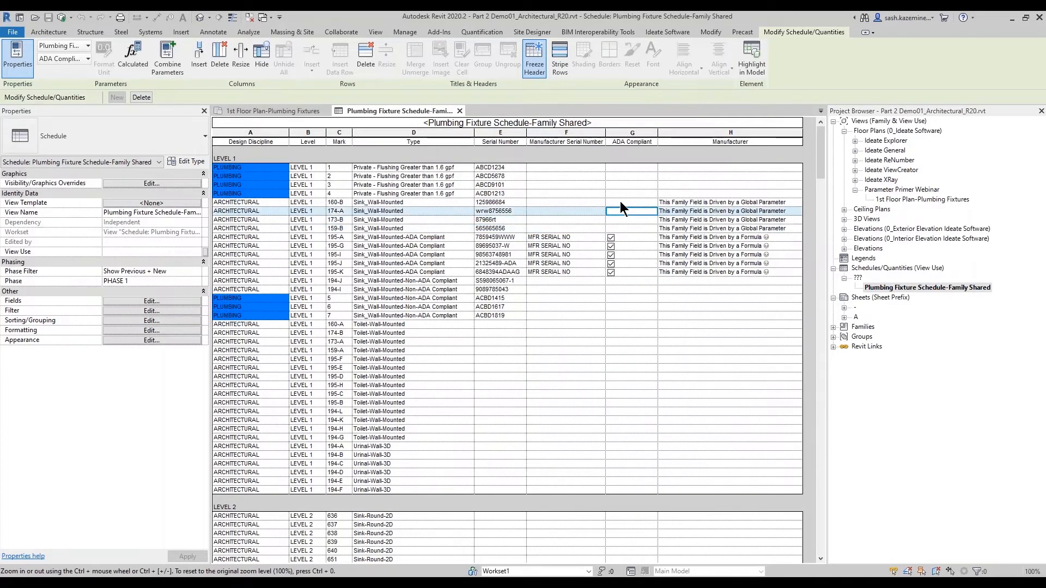
- Edit the ADA Compliant parameter to add it to all elements in the Plumbing Fixtures category, confirming both dialogs
click(624, 298)
click(607, 349)
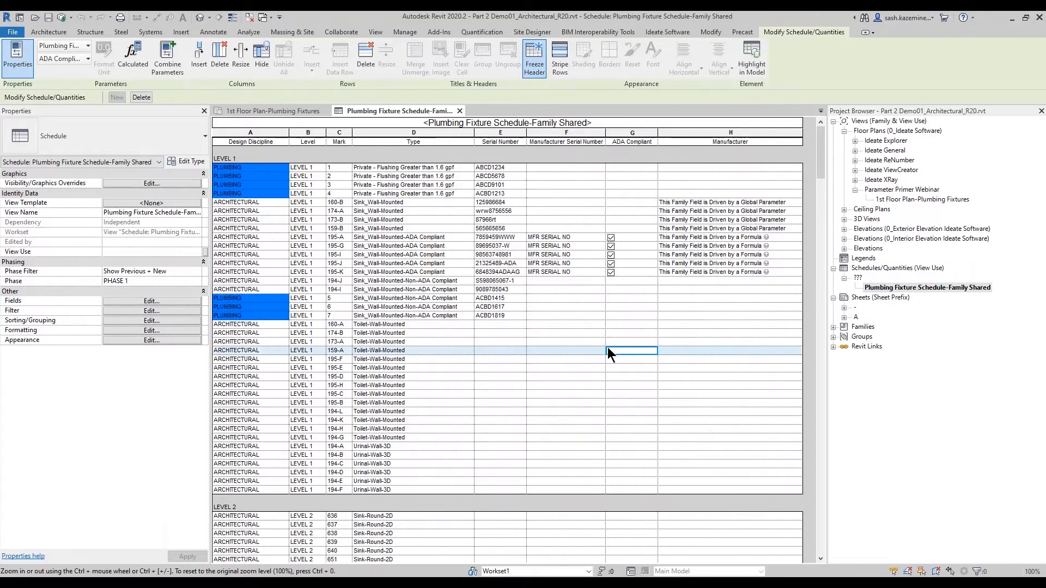
click(191, 302)
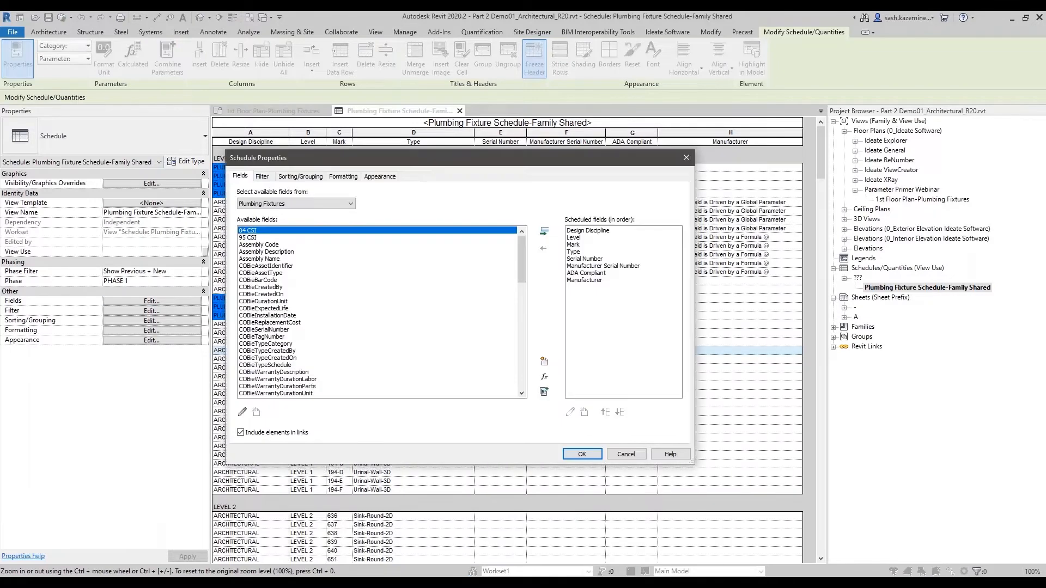
click(576, 204)
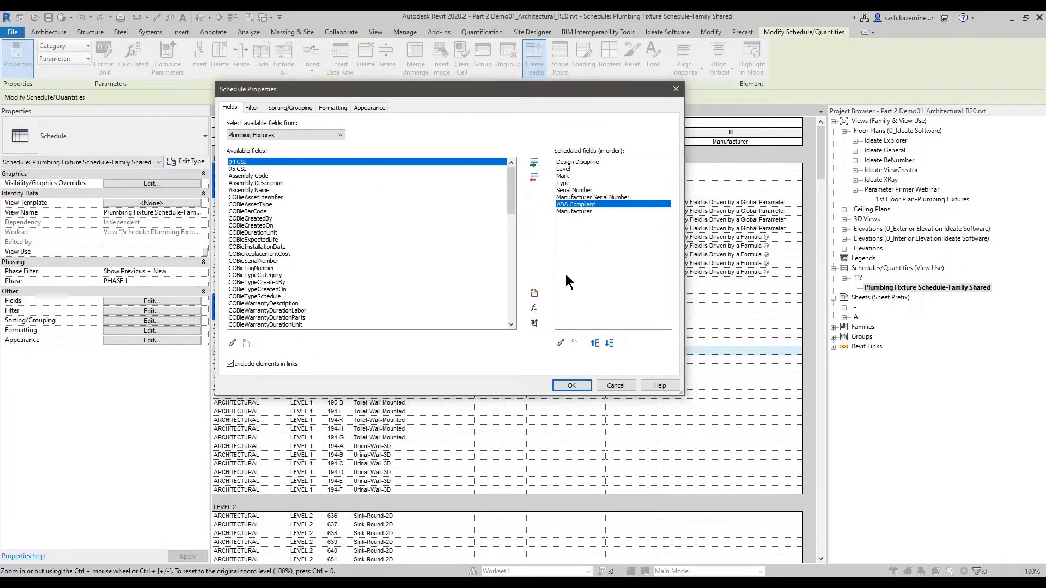
click(562, 340)
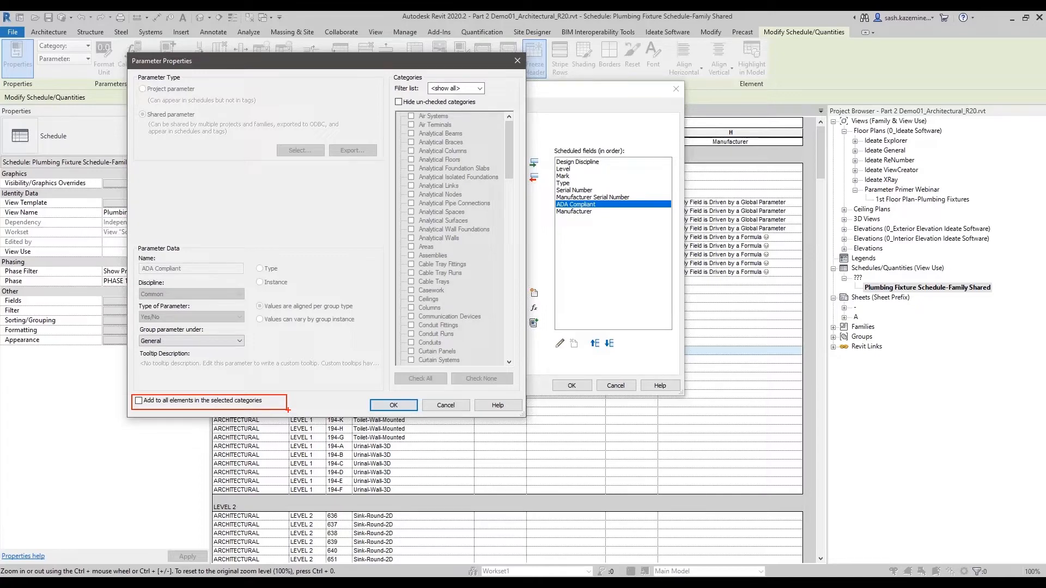
click(140, 401)
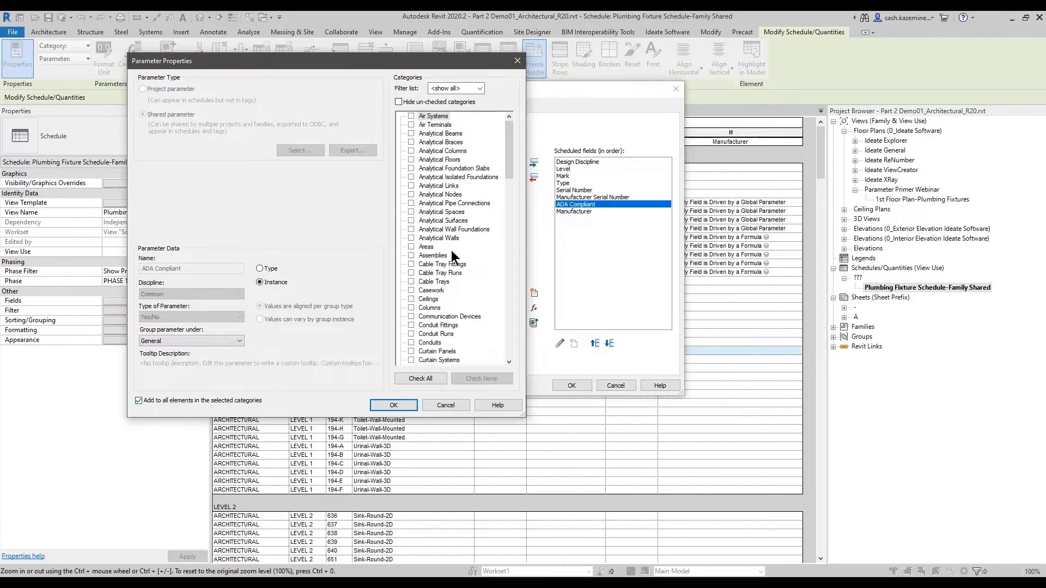
drag(506, 170, 507, 283)
click(412, 273)
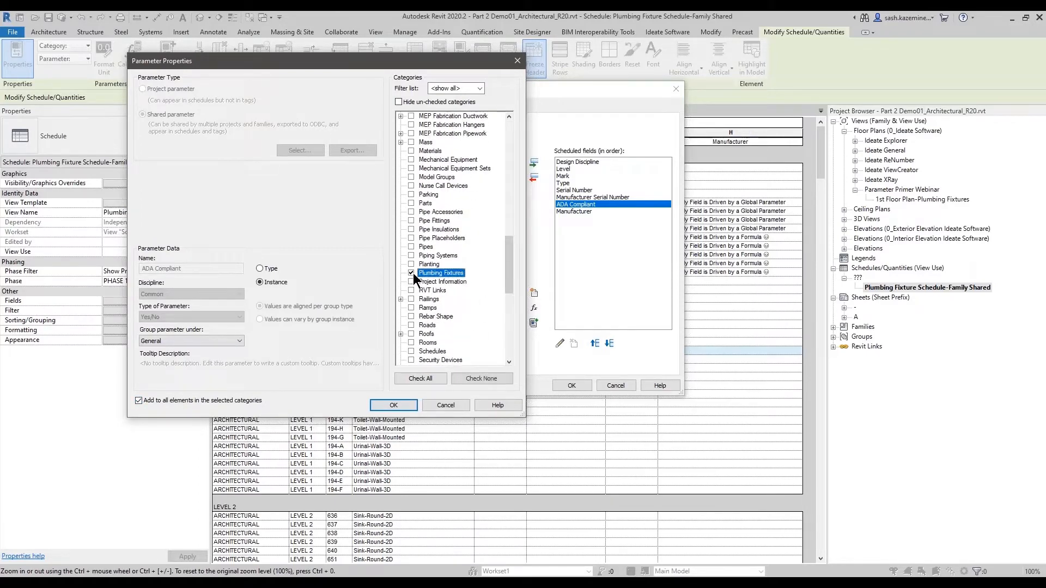
click(152, 267)
click(393, 406)
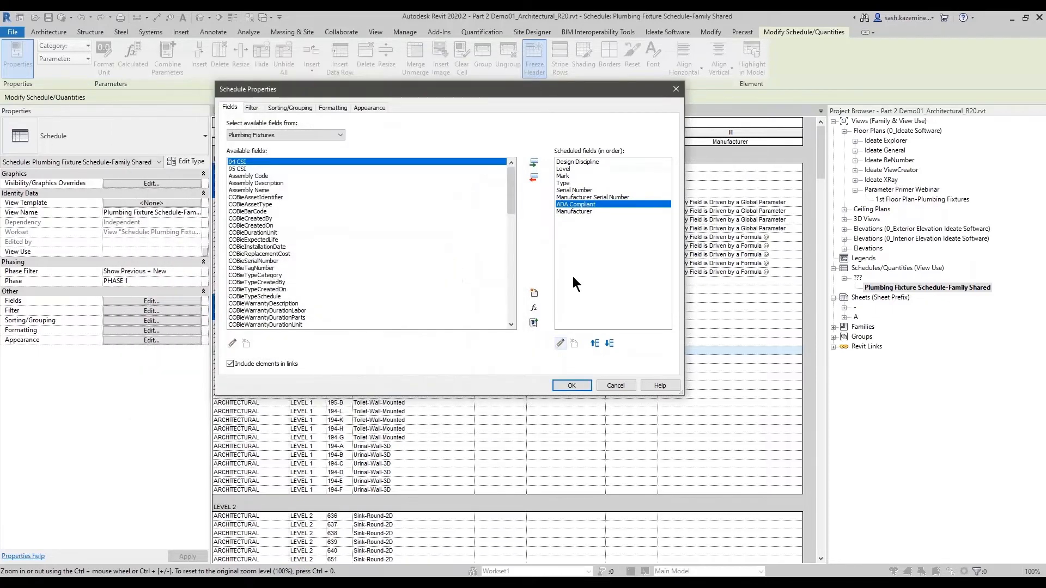
drag(508, 94, 420, 95)
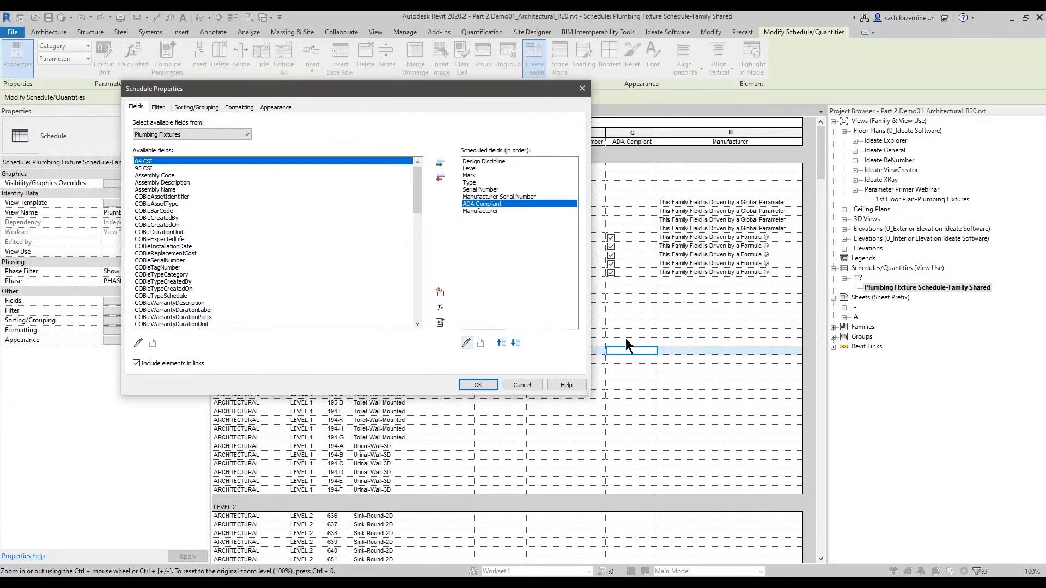
click(478, 385)
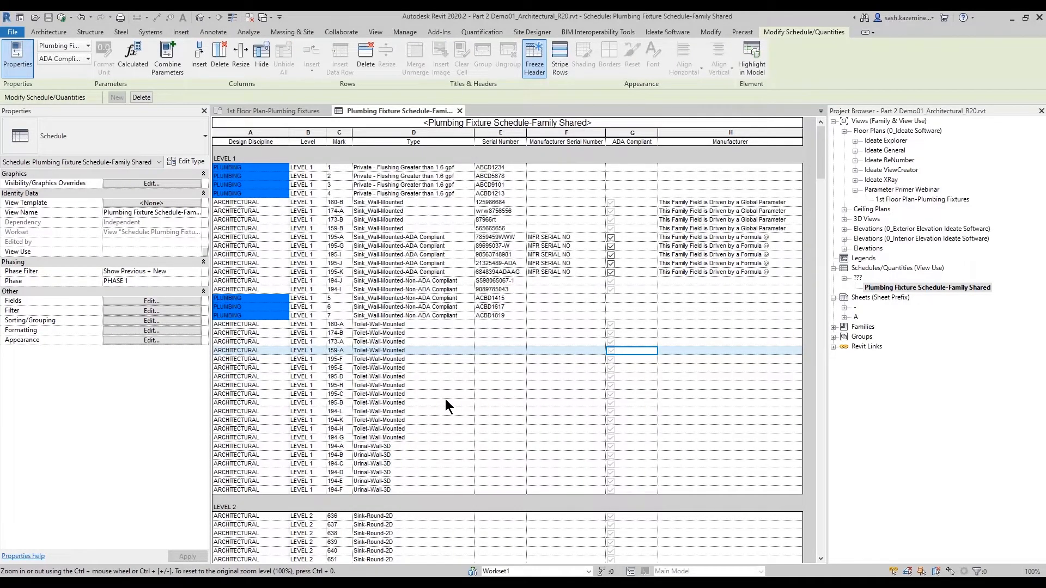
- Open the ADA Compliant entry in Project Parameters for review, then cancel out of both dialogs
click(404, 32)
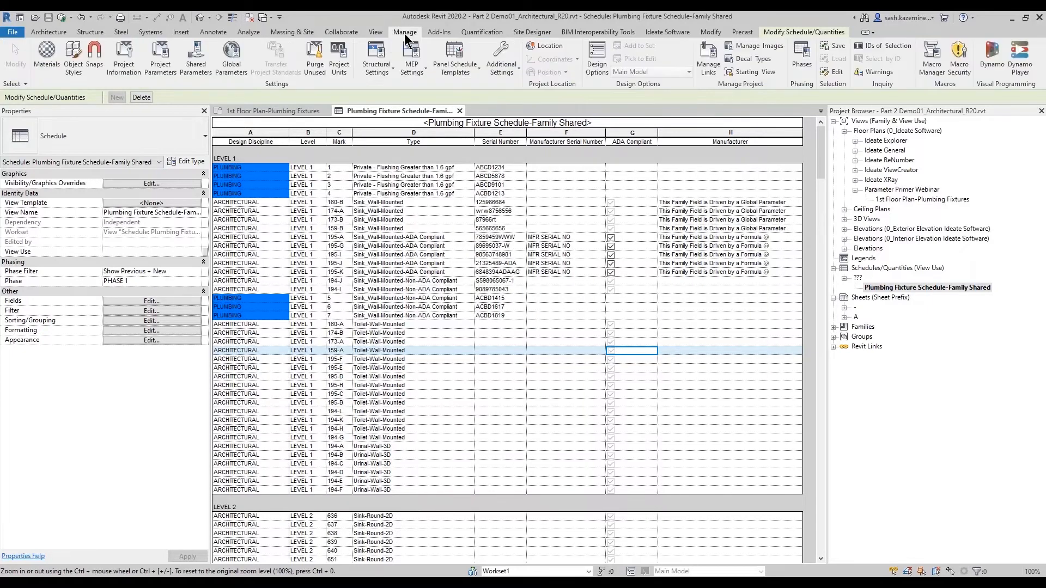
click(158, 66)
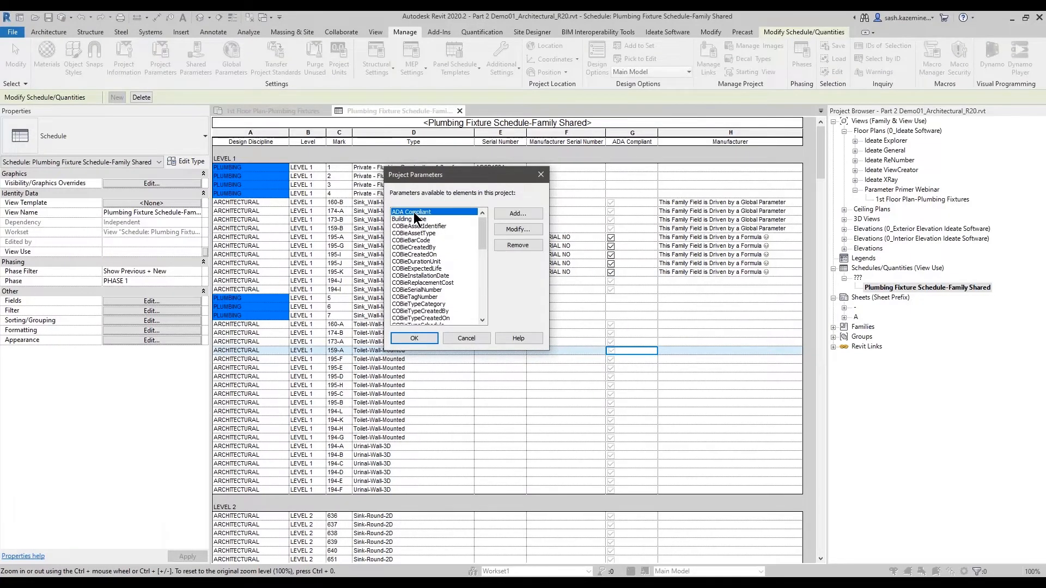
click(509, 228)
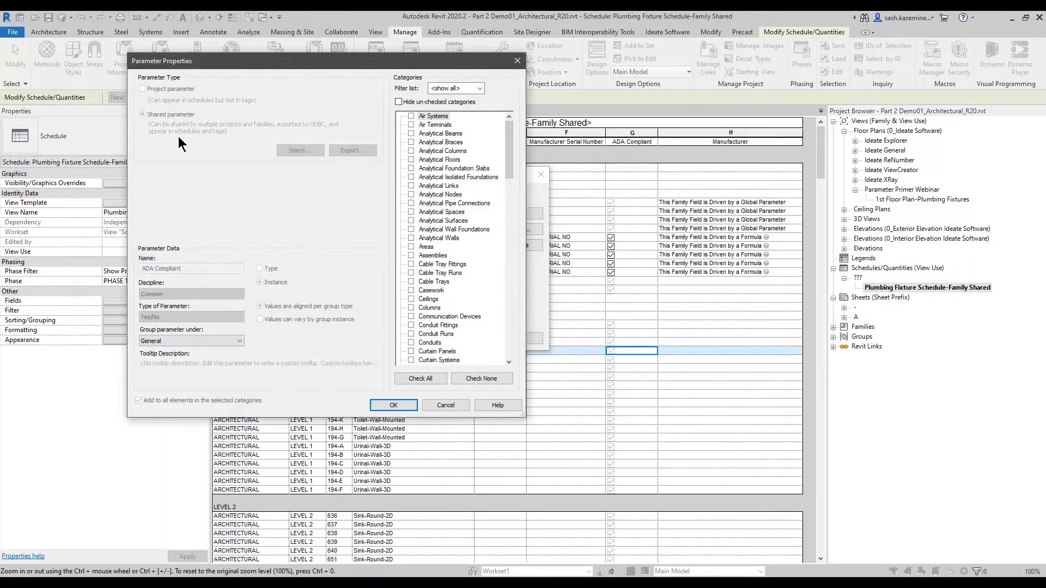
click(452, 404)
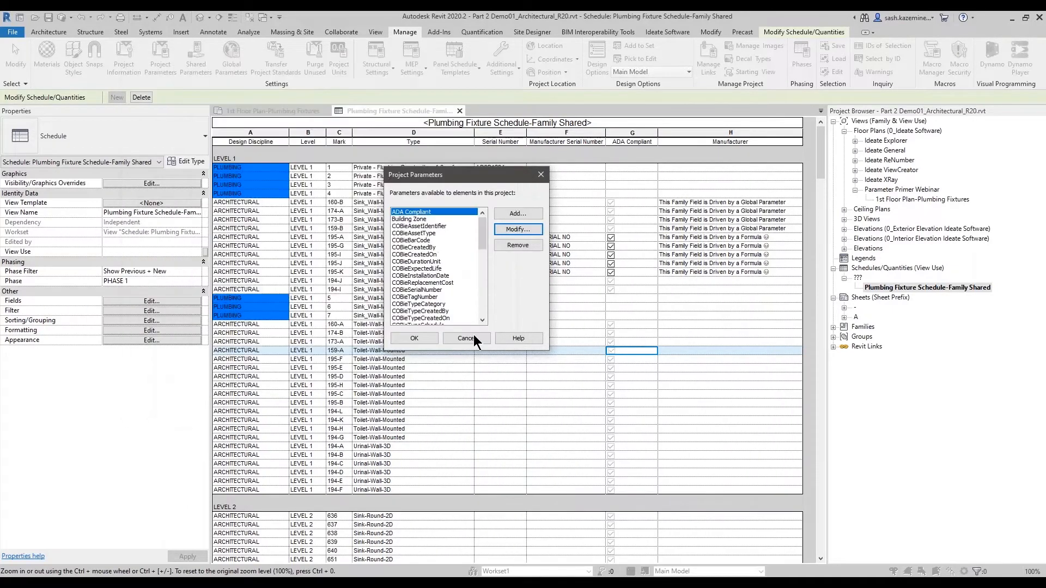
click(453, 337)
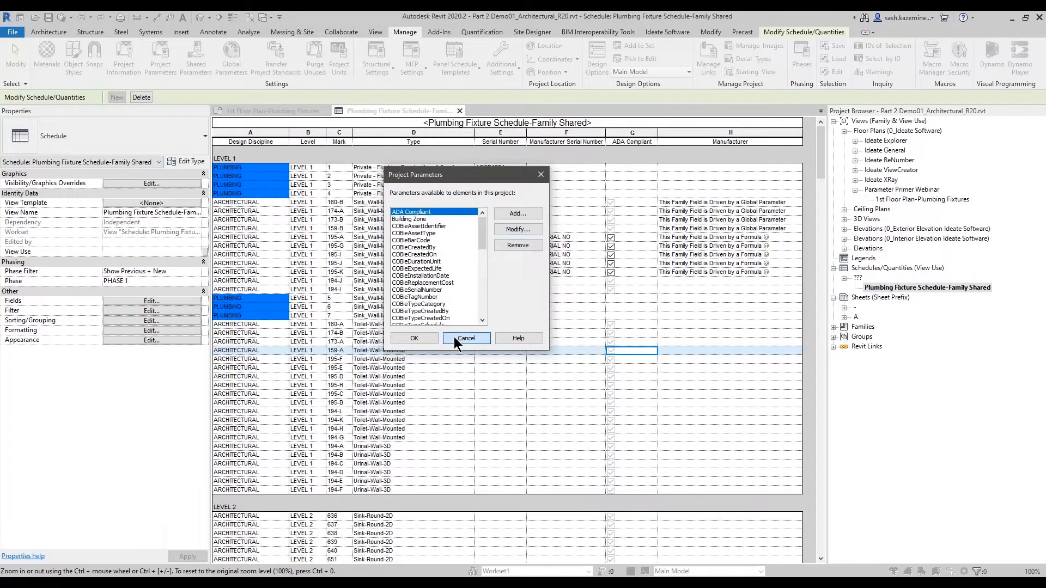
- Highlight the 195-A ADA-compliant sink in the floor plan, open its family for editing, and view its Family Types
click(561, 238)
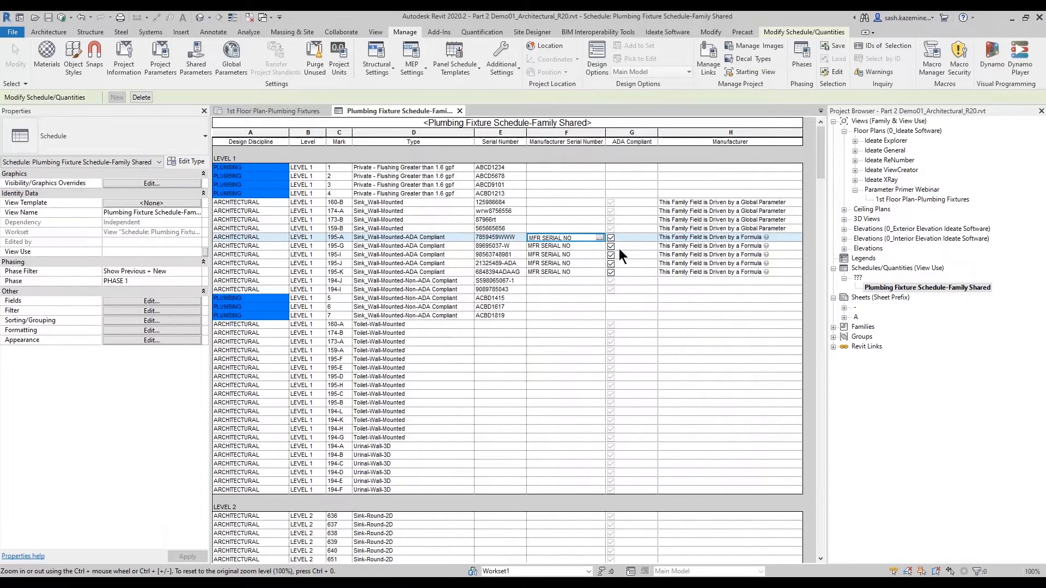
click(796, 33)
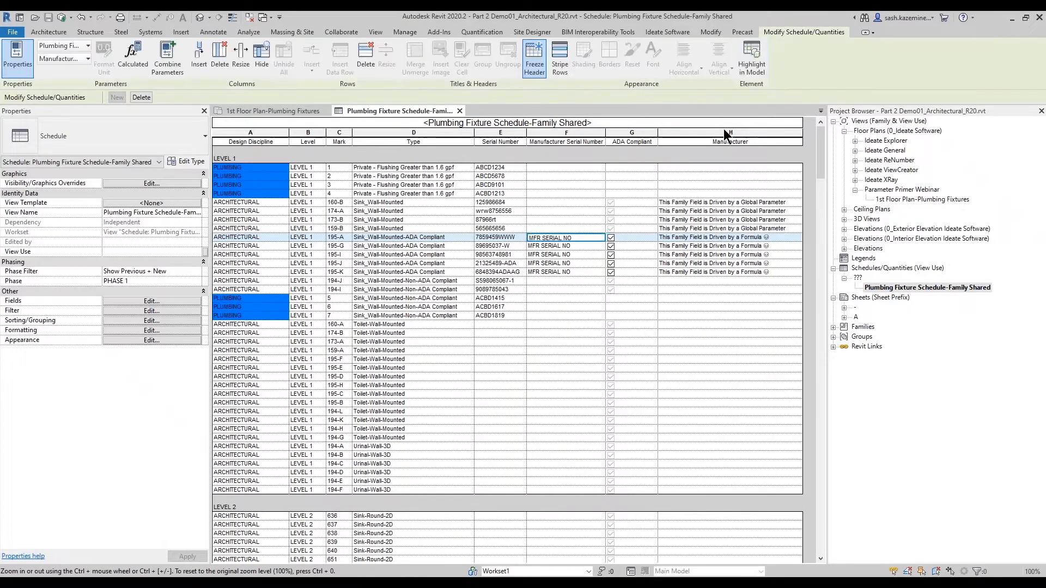
click(757, 75)
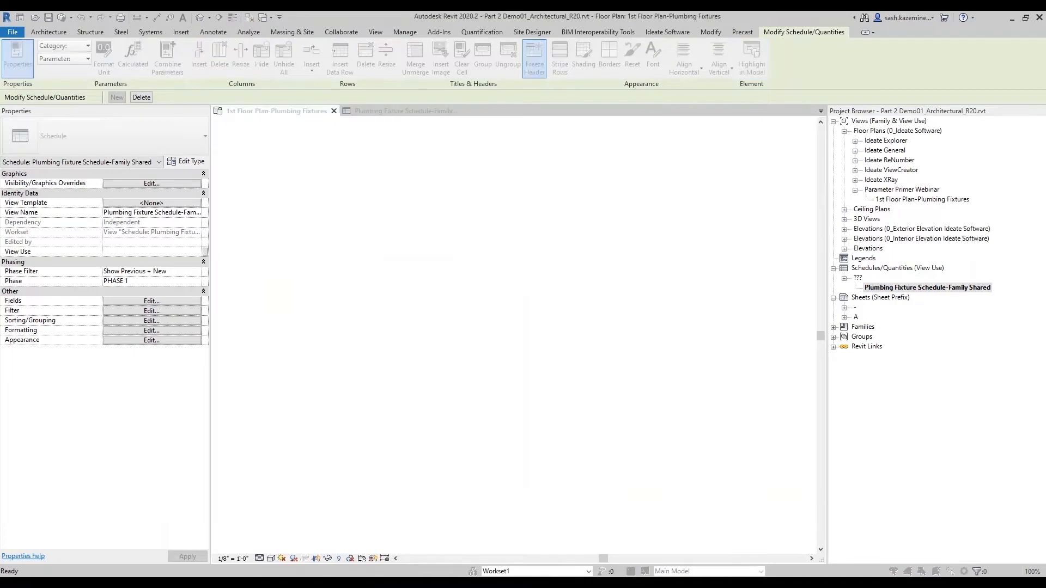
click(426, 188)
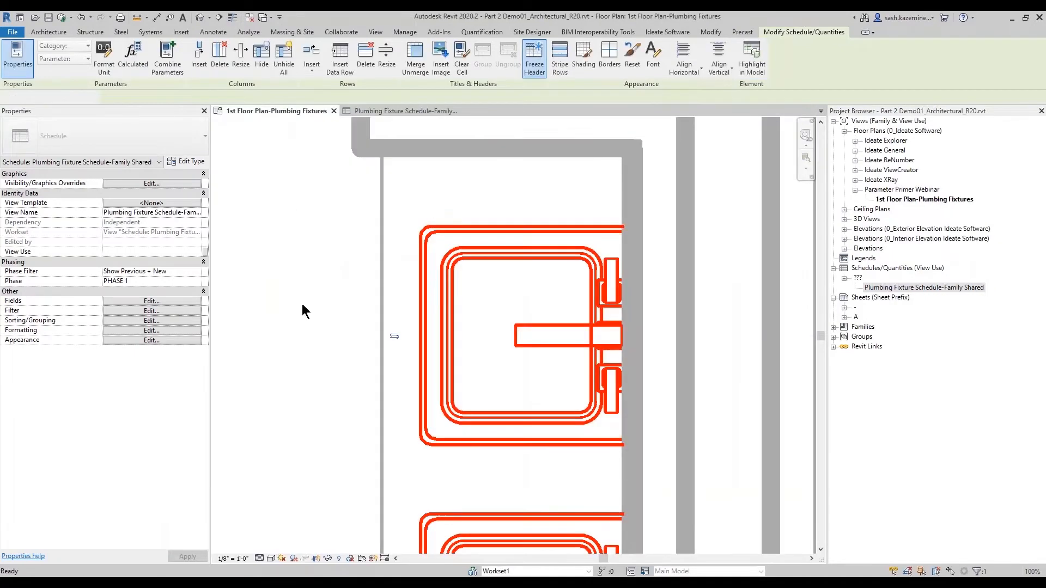
scroll(331, 315, down, 2)
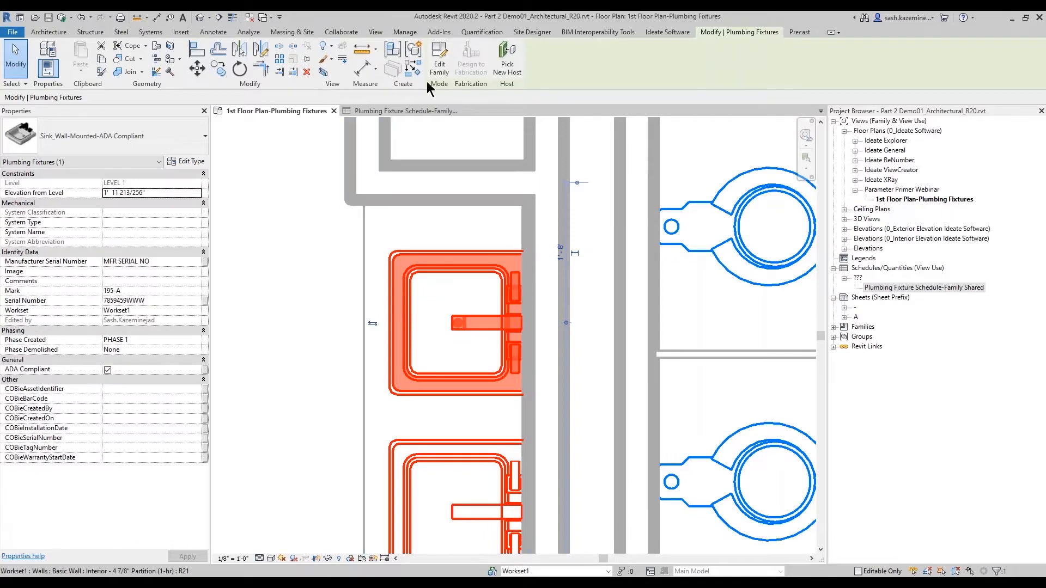
click(446, 71)
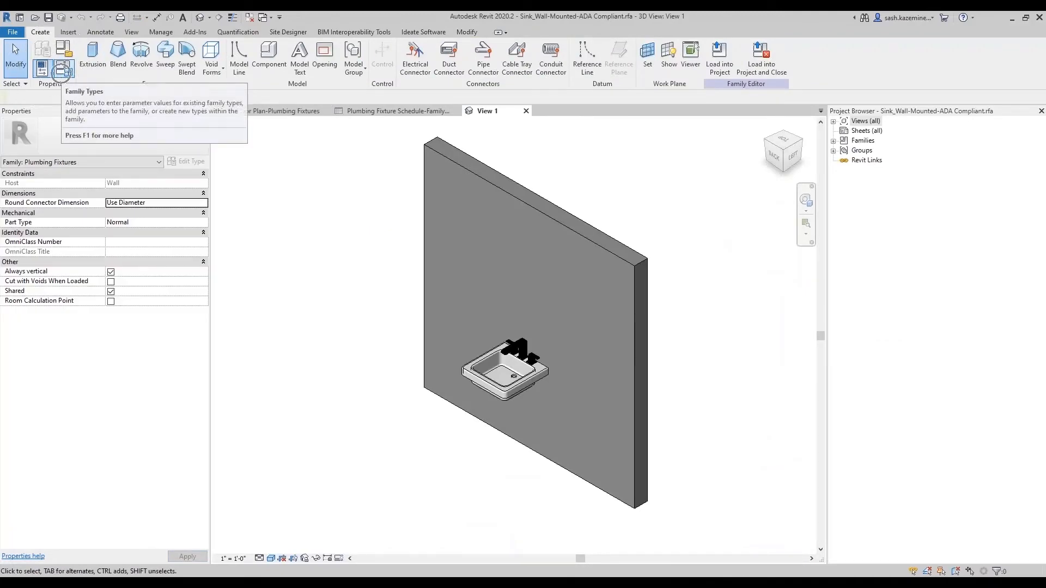
click(61, 74)
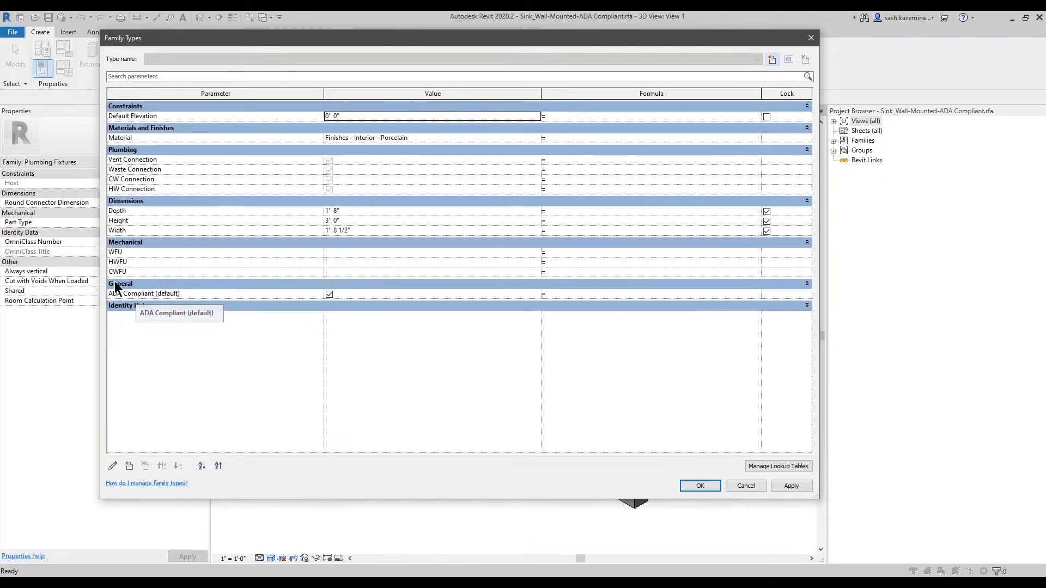
- Inspect the ADA Compliant parameter's properties in the sink family's Family Types, cancelling both dialogs and closing the family view
click(167, 294)
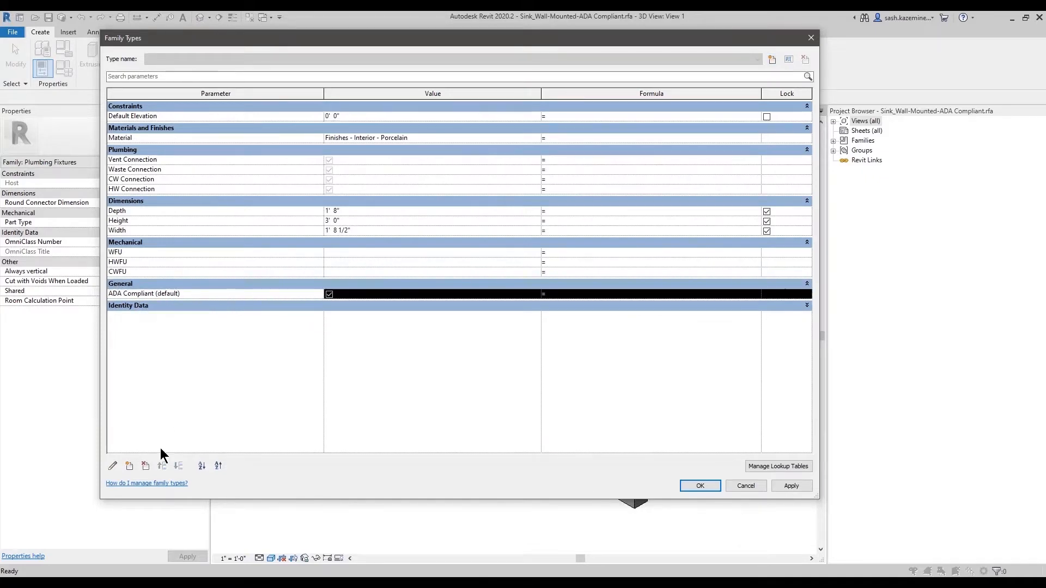
click(112, 465)
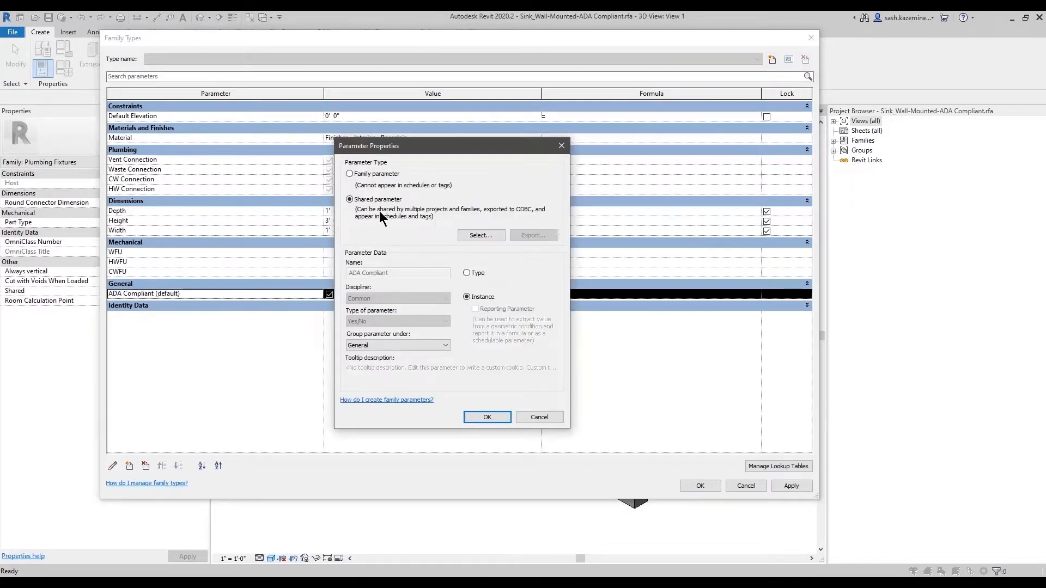
click(537, 418)
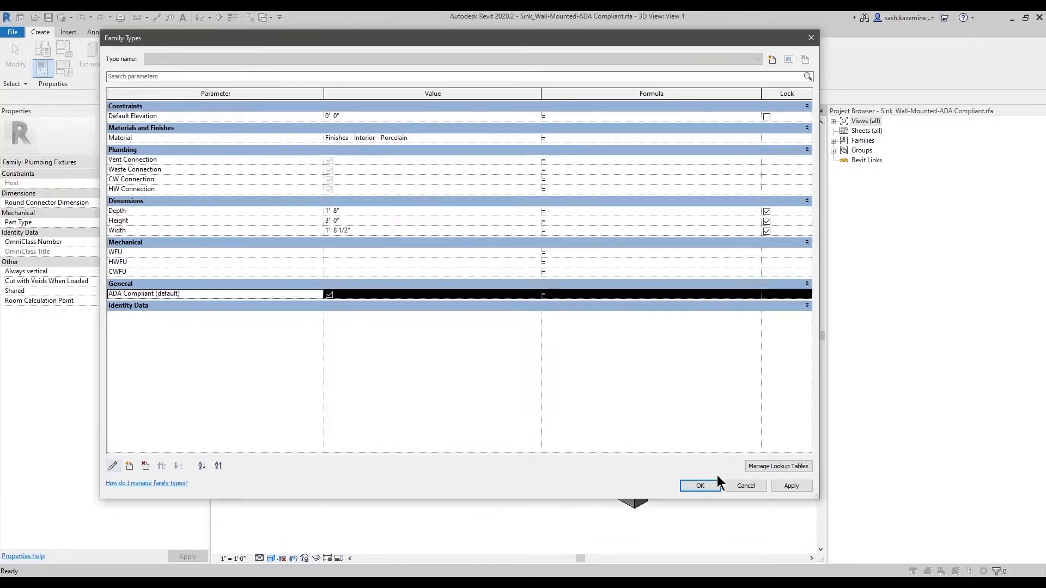
click(739, 485)
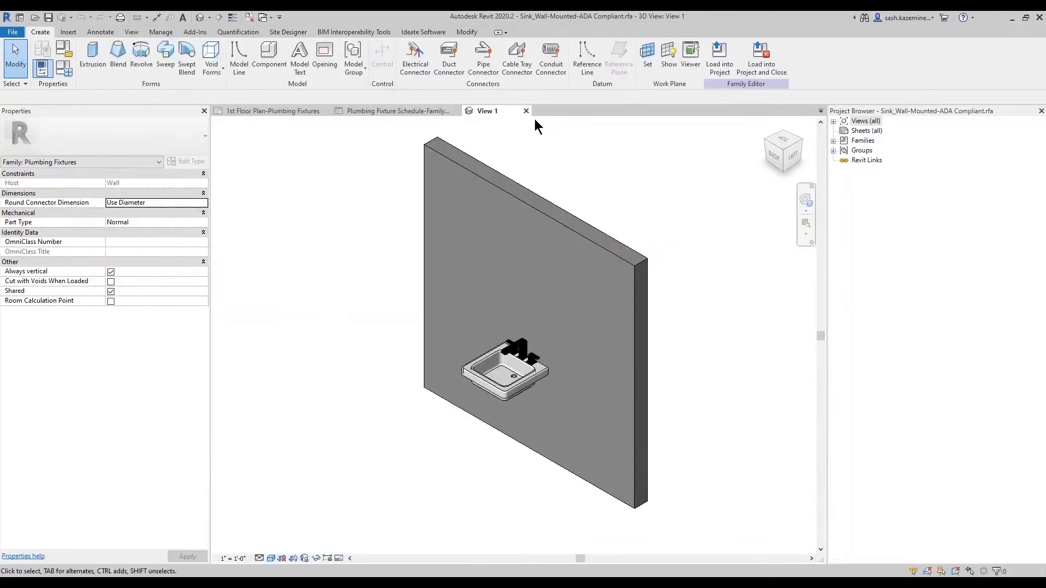
click(526, 111)
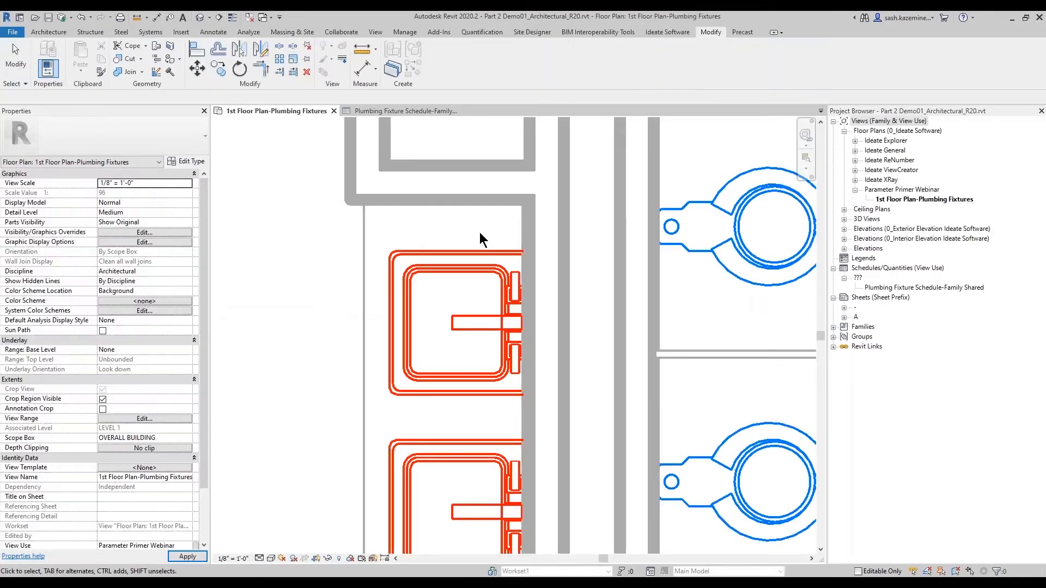
- In the plumbing fixture schedule, check ADA Compliant for sinks 174-A, 173-B and 159-B
click(375, 111)
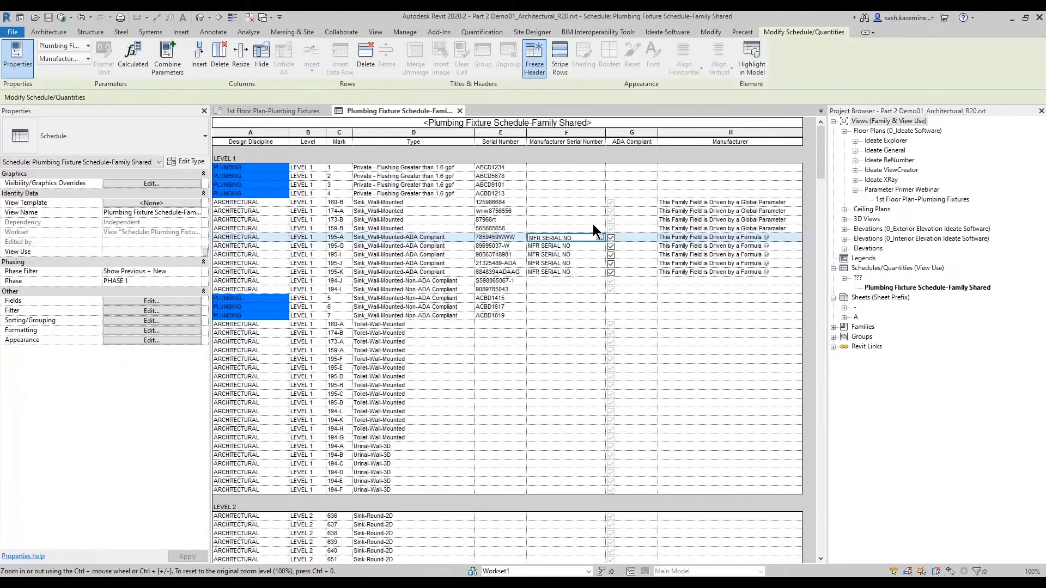
click(576, 219)
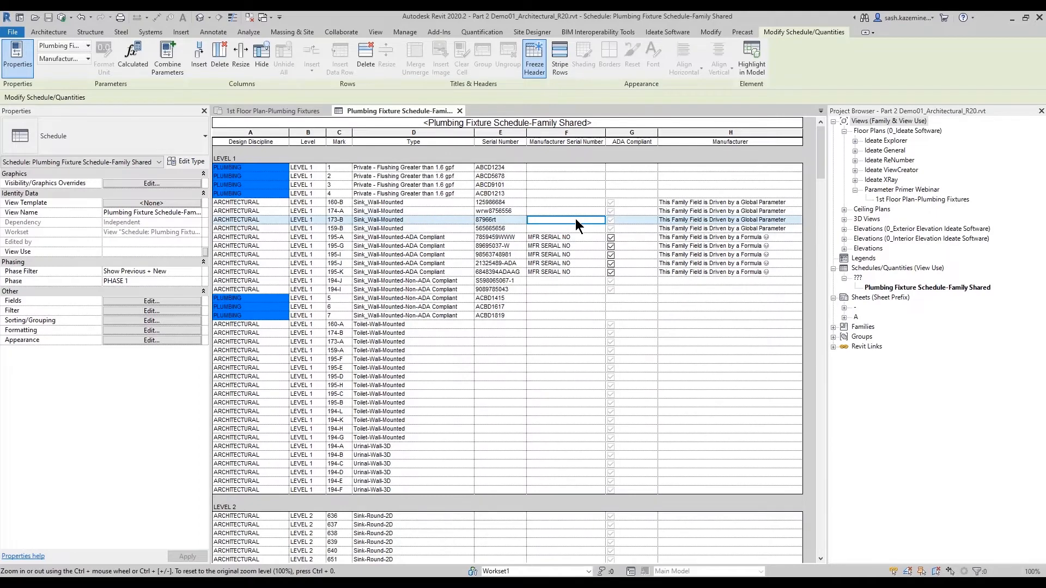
click(610, 220)
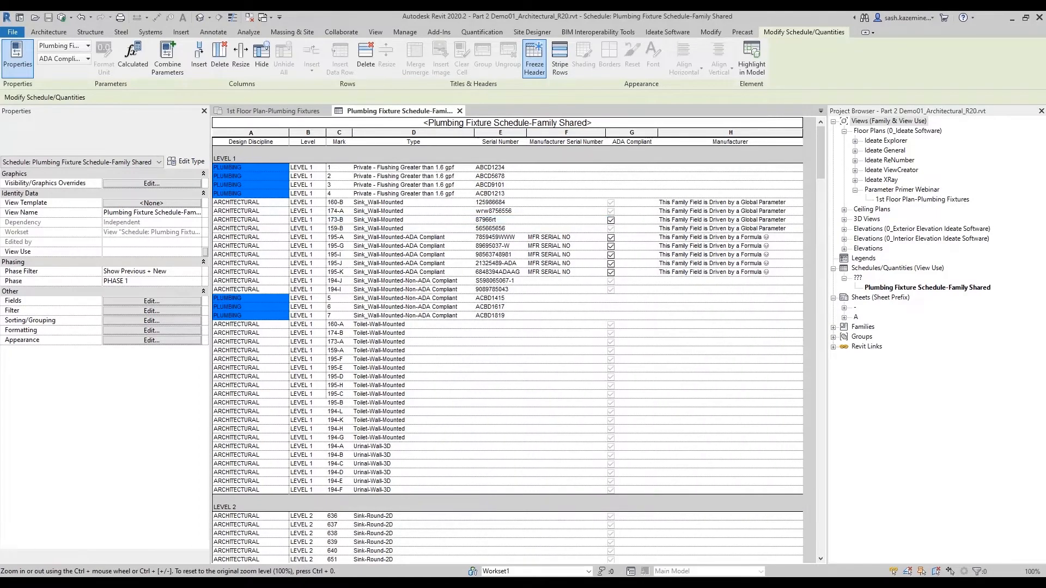
click(611, 227)
click(610, 210)
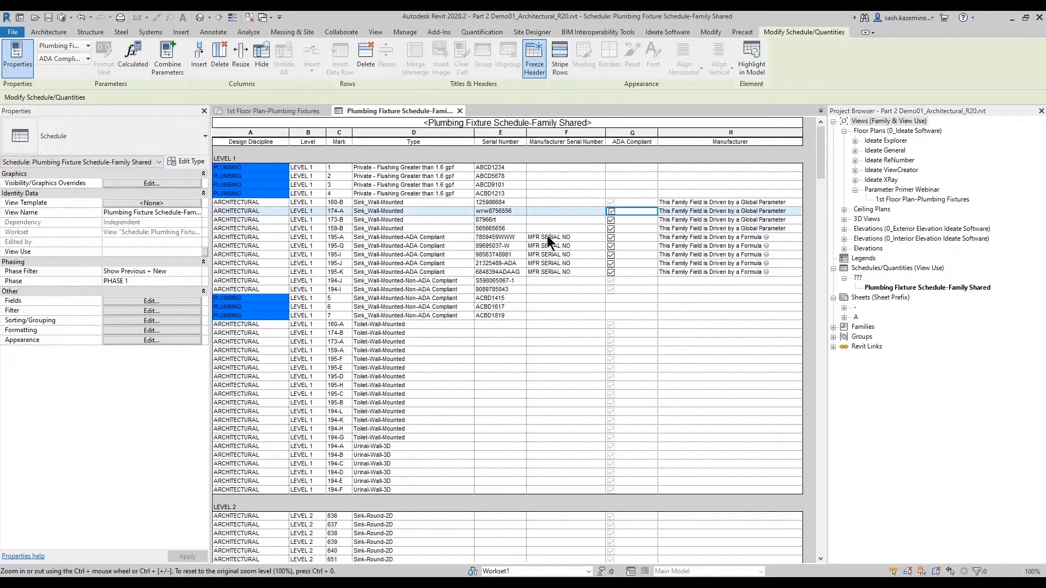
- Highlight sink 174-A in the floor plan, open its family and review its Family Types, then cancel and close the family
click(749, 68)
click(436, 188)
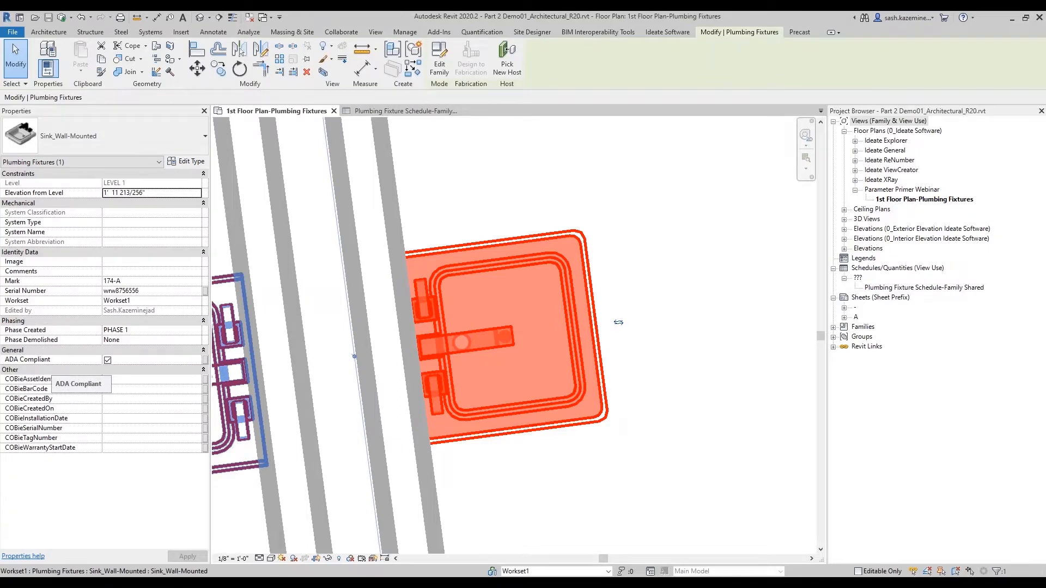
click(439, 60)
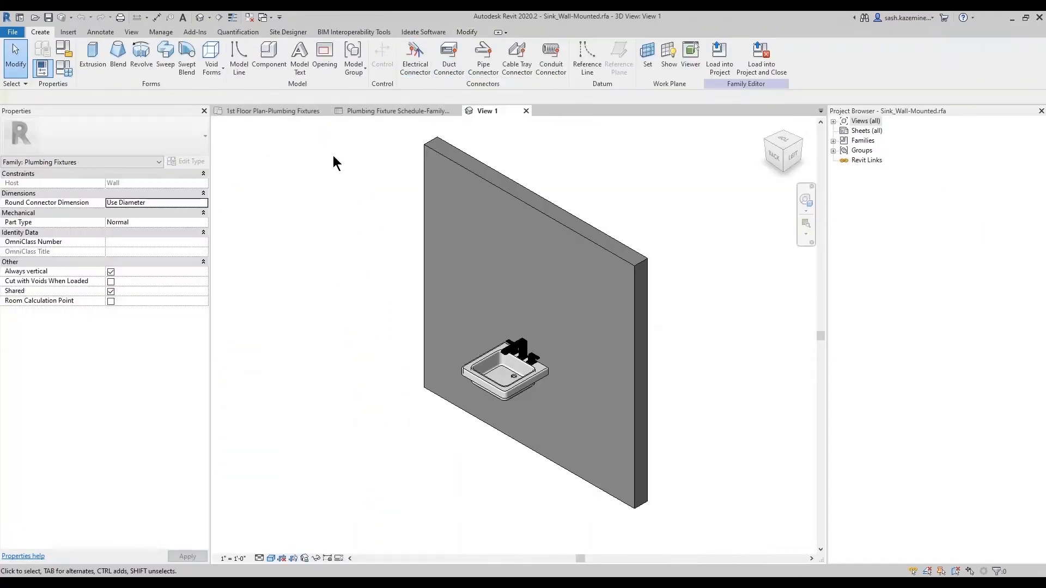
click(61, 70)
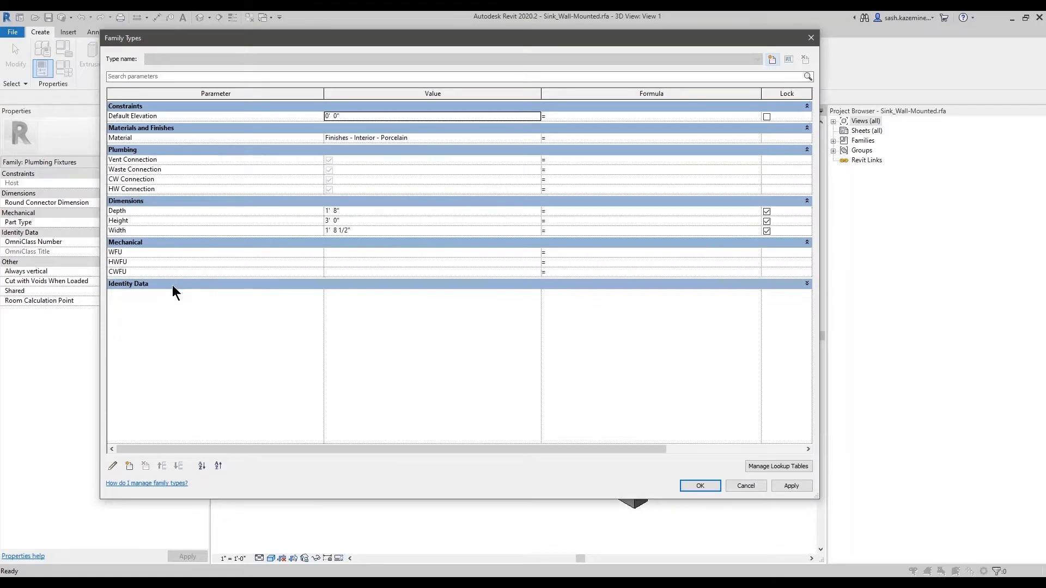
click(172, 284)
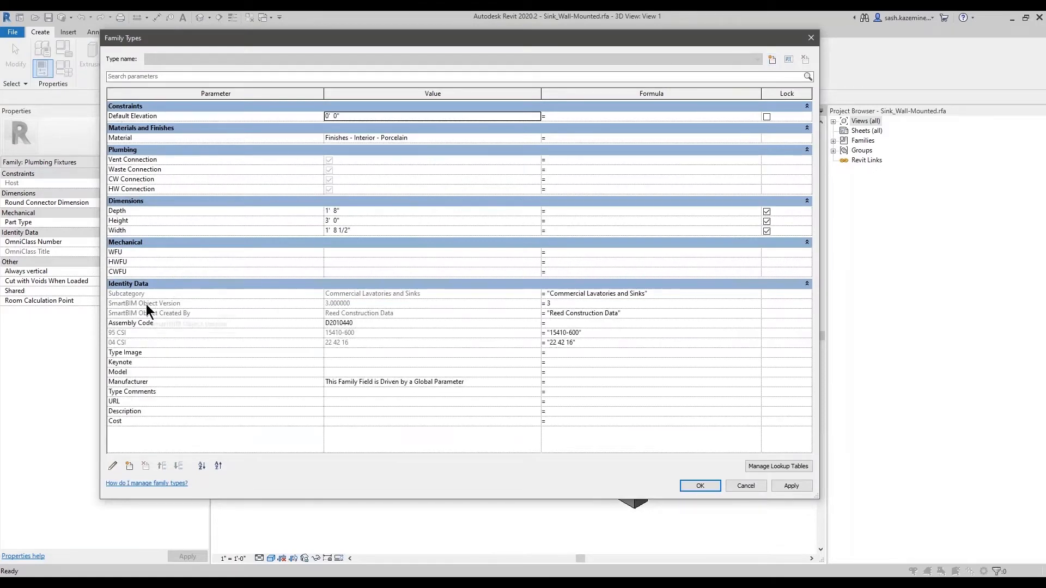
click(745, 485)
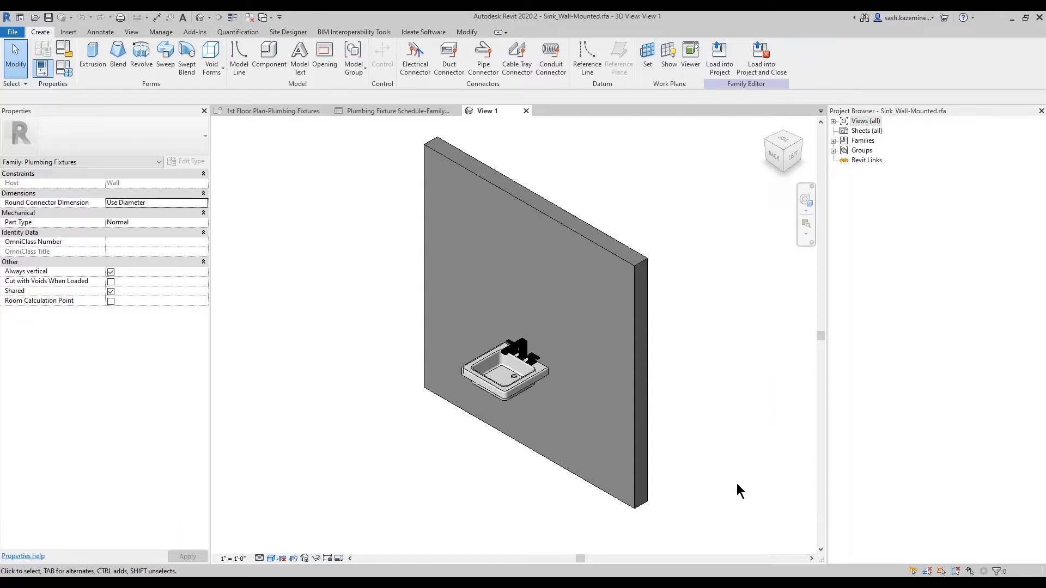
click(527, 112)
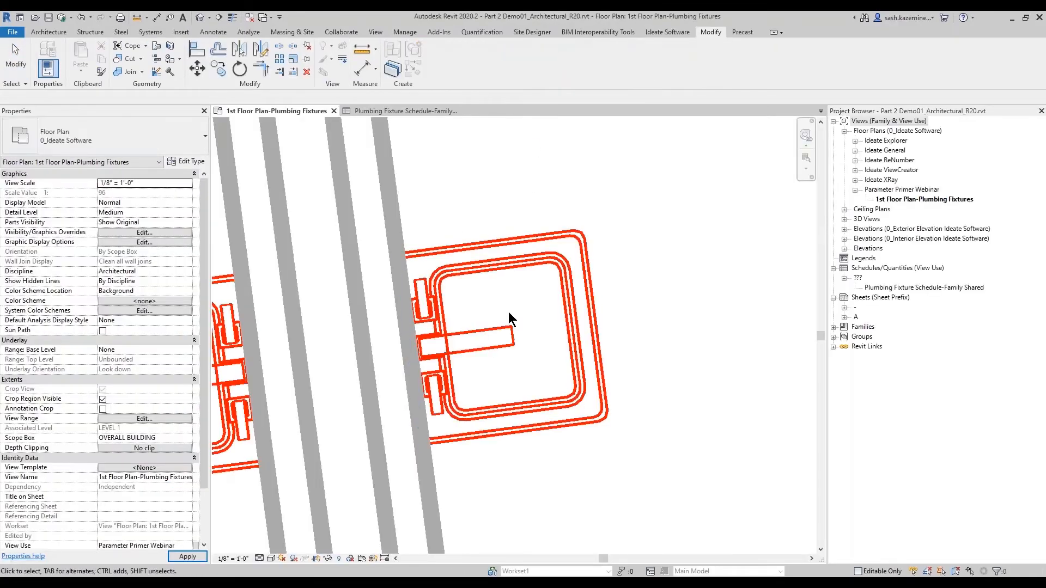
- Examine the ADA Compliant and Manufacturer cells across the plumbing and sink rows of the schedule
click(382, 109)
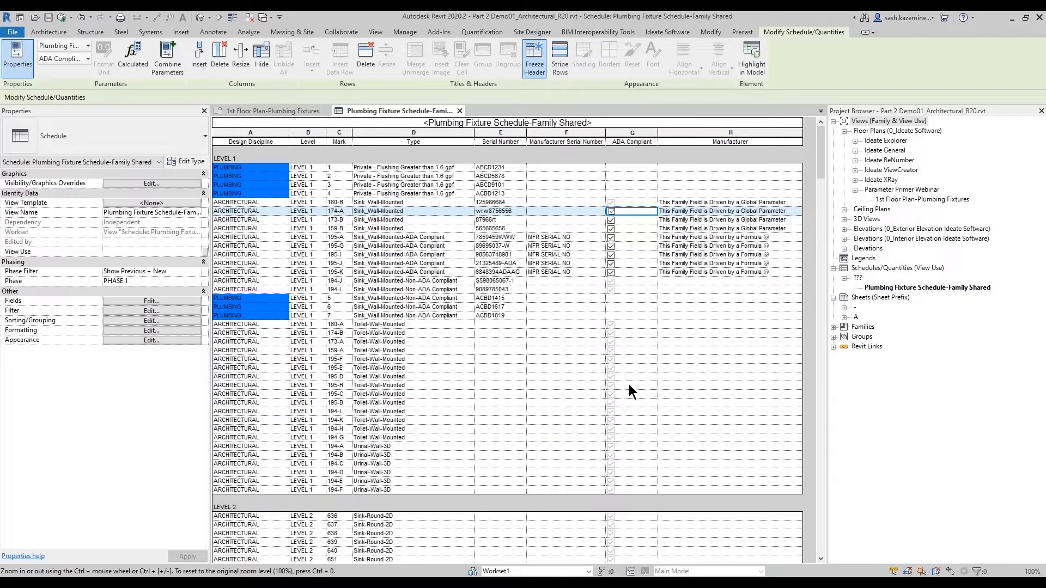
click(622, 175)
click(616, 186)
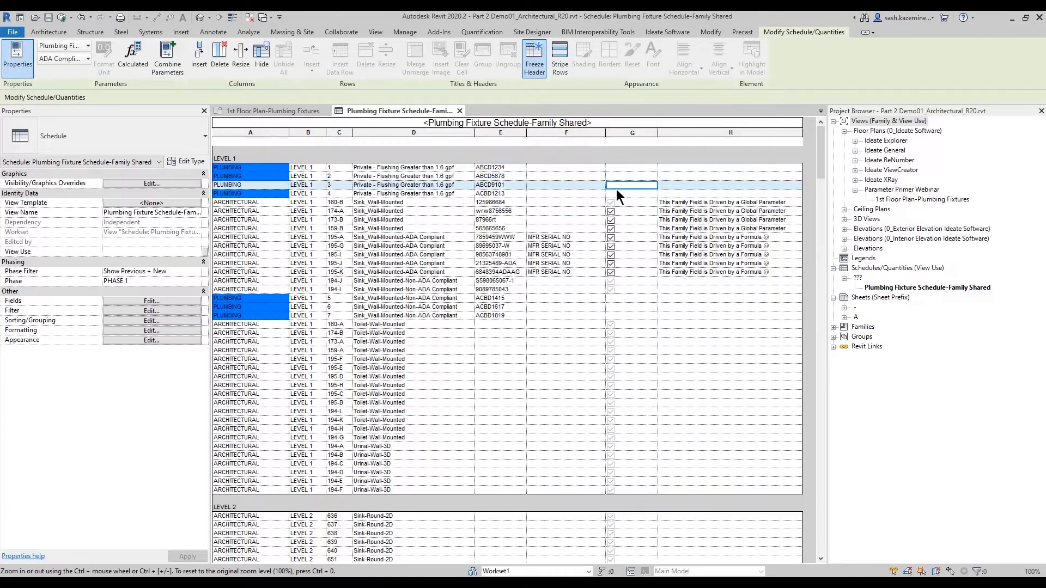
click(614, 194)
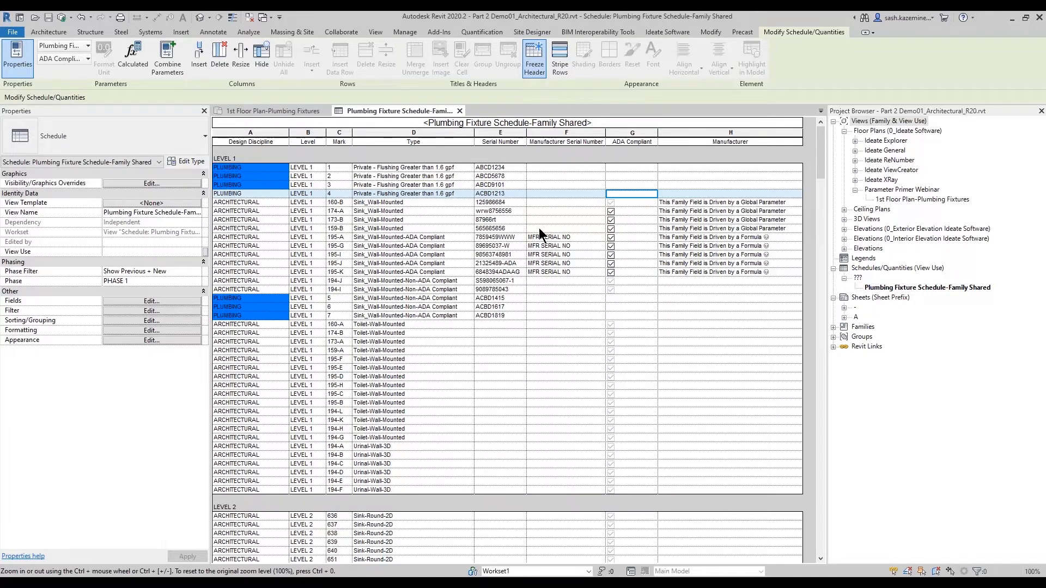
click(700, 202)
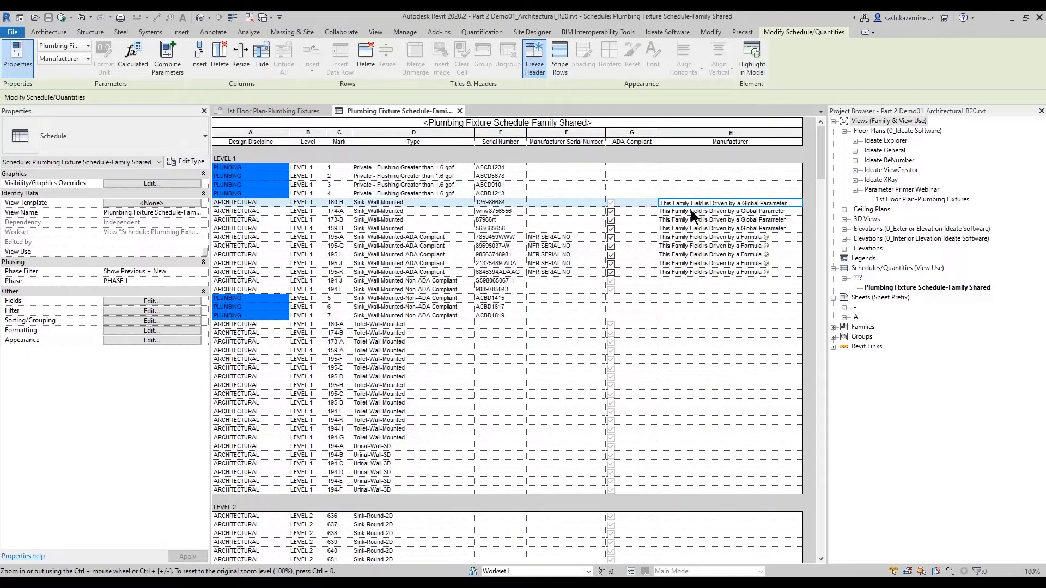
click(689, 211)
click(689, 218)
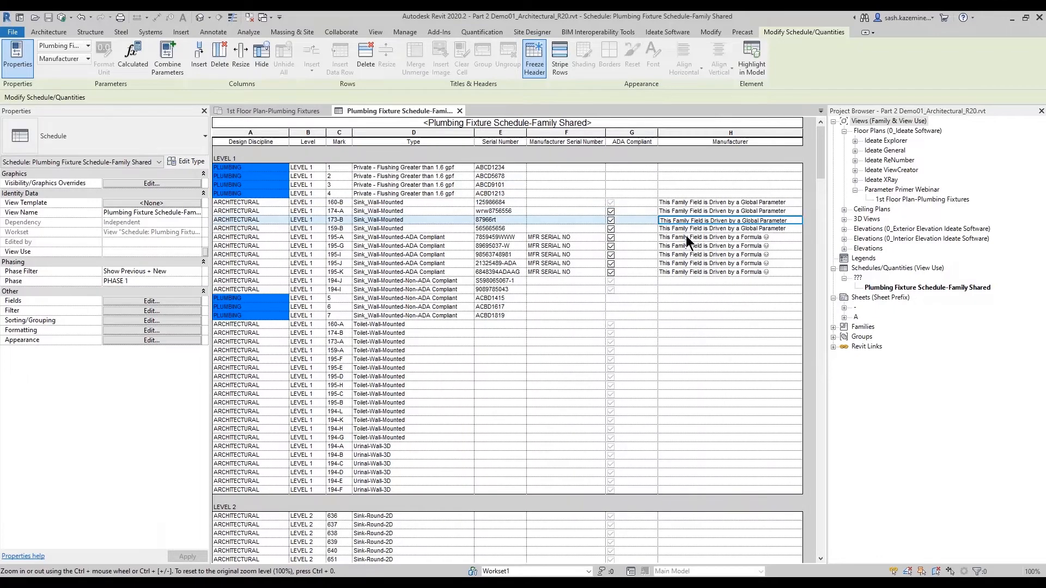
click(685, 236)
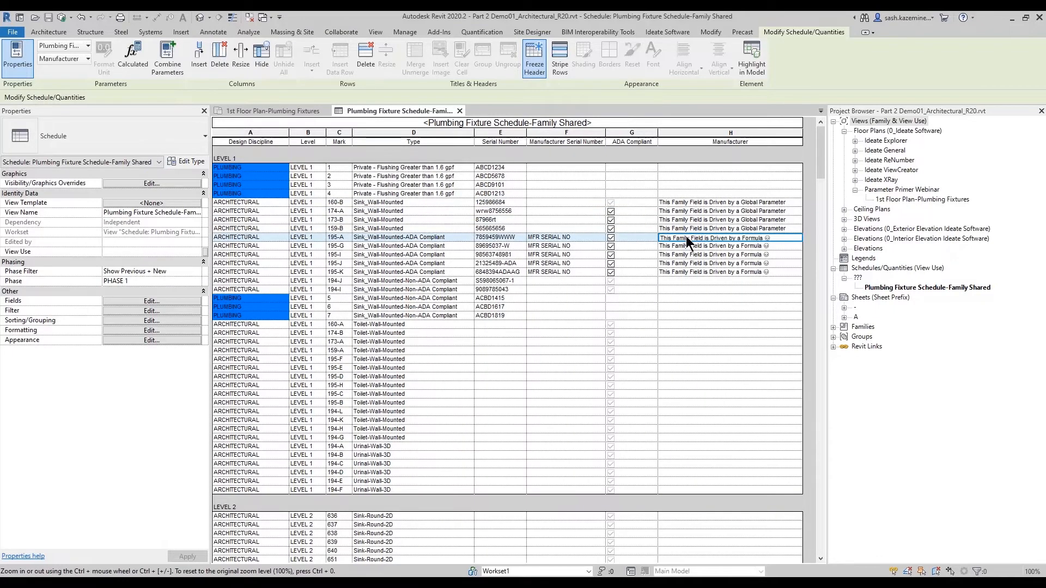
click(696, 244)
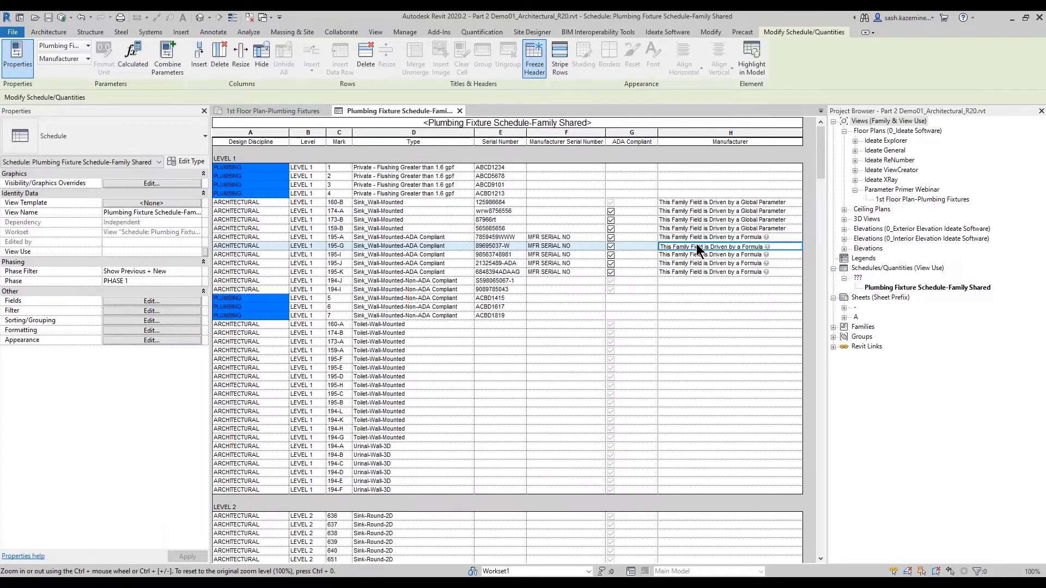
click(688, 280)
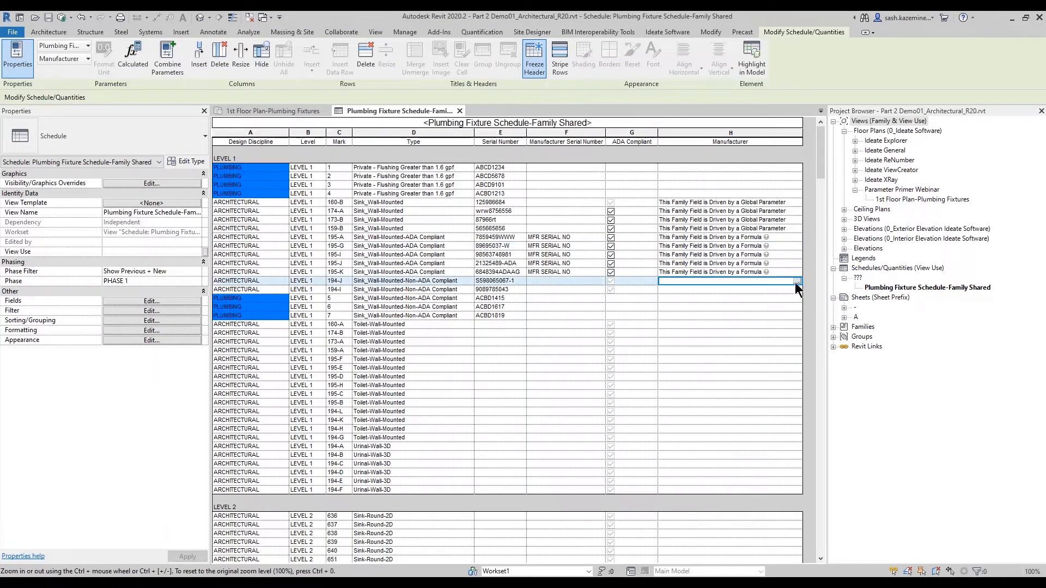
click(770, 292)
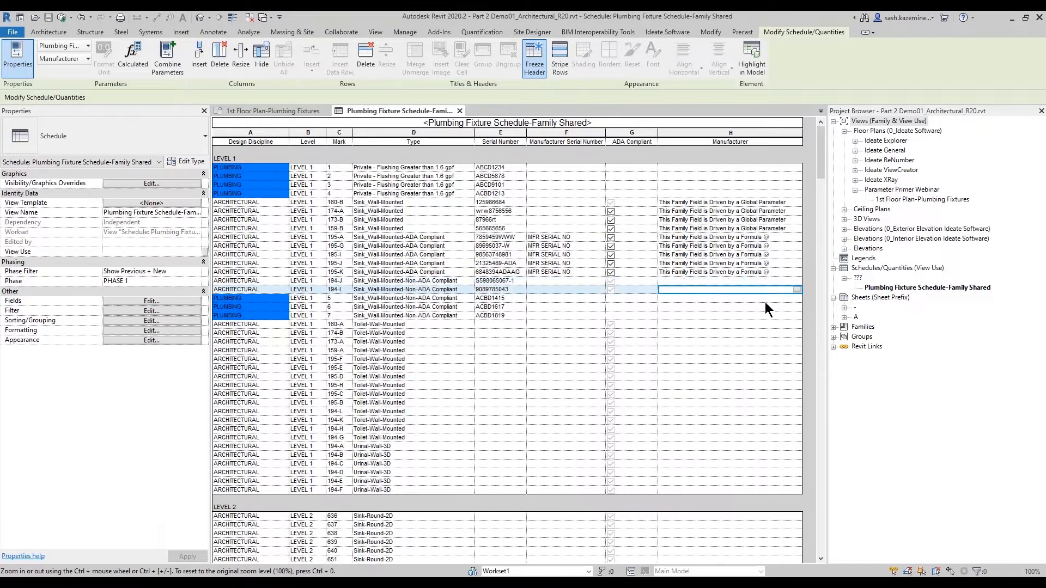
click(764, 301)
click(755, 272)
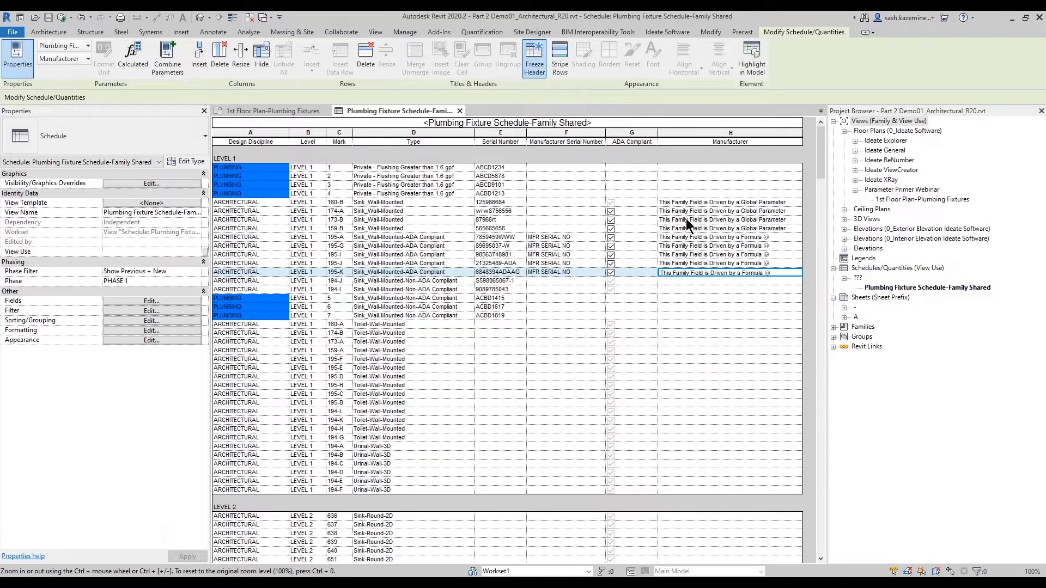
click(717, 238)
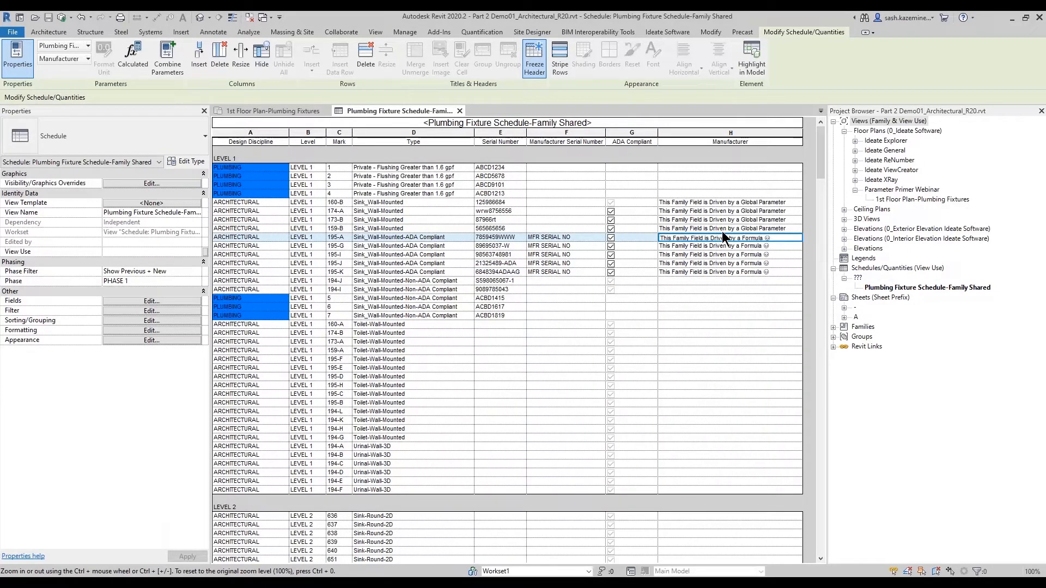
- Highlight sink 195-A in the floor plan and inspect its type properties' Manufacturer value, cancelling the dialog
click(752, 59)
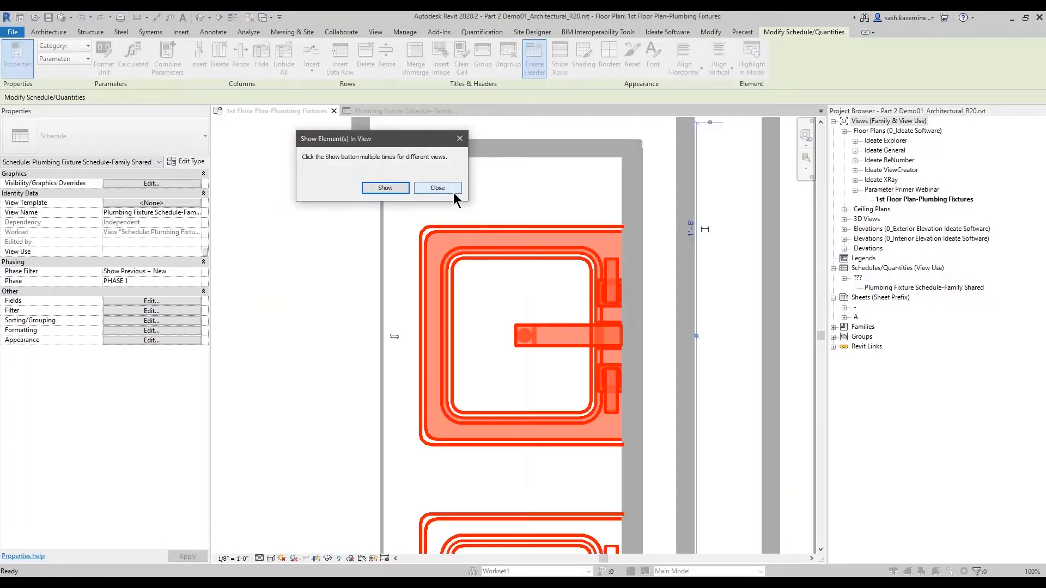
click(437, 188)
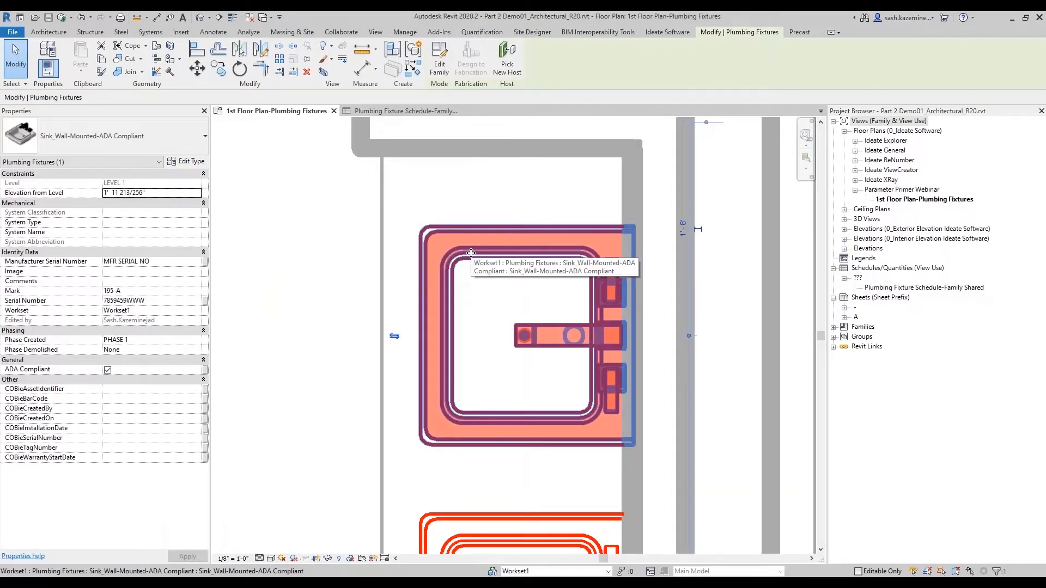
click(194, 163)
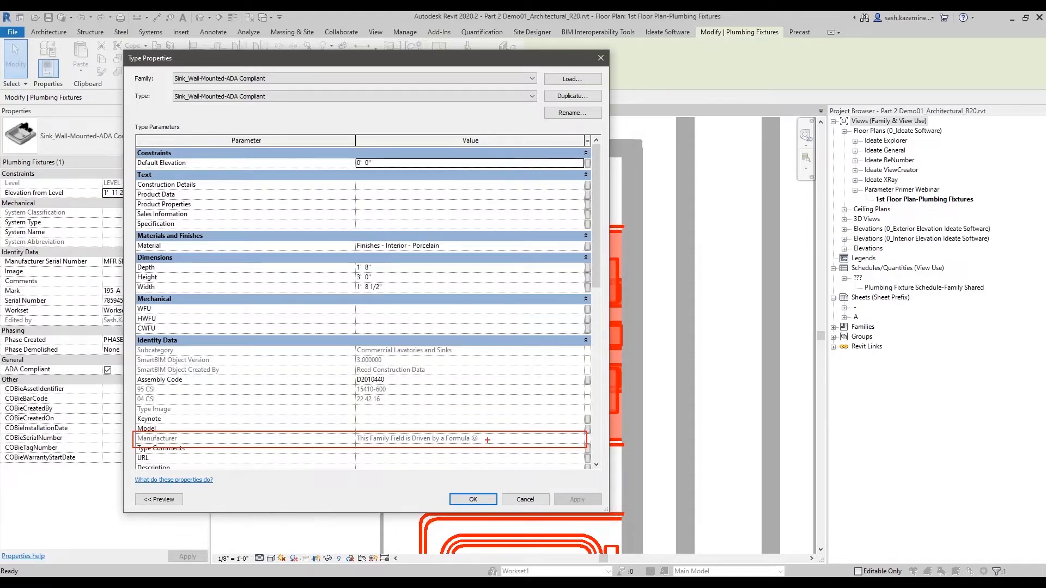
mouse_move(478, 434)
mouse_down()
mouse_move(471, 453)
mouse_move(470, 430)
mouse_up()
key(Escape)
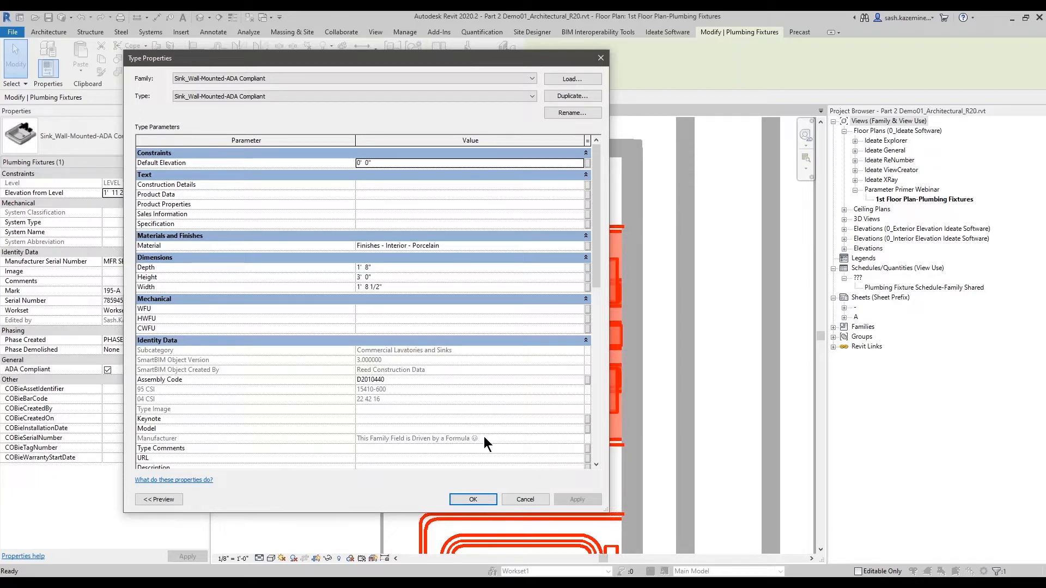
click(519, 499)
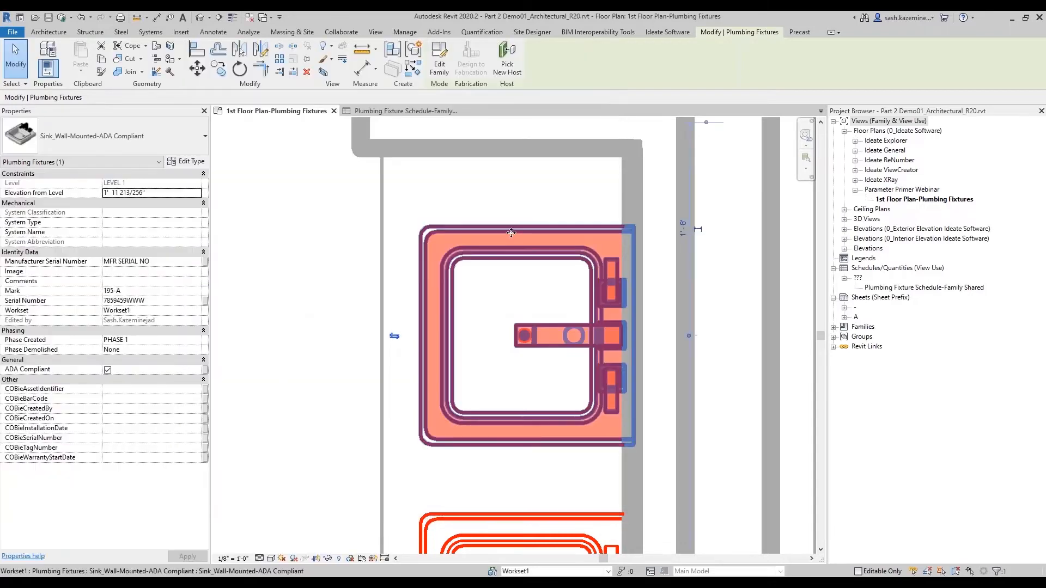
- Open the sink's family, examine the Manufacturer formula in Family Types, cancel, and return to the schedule view
click(446, 79)
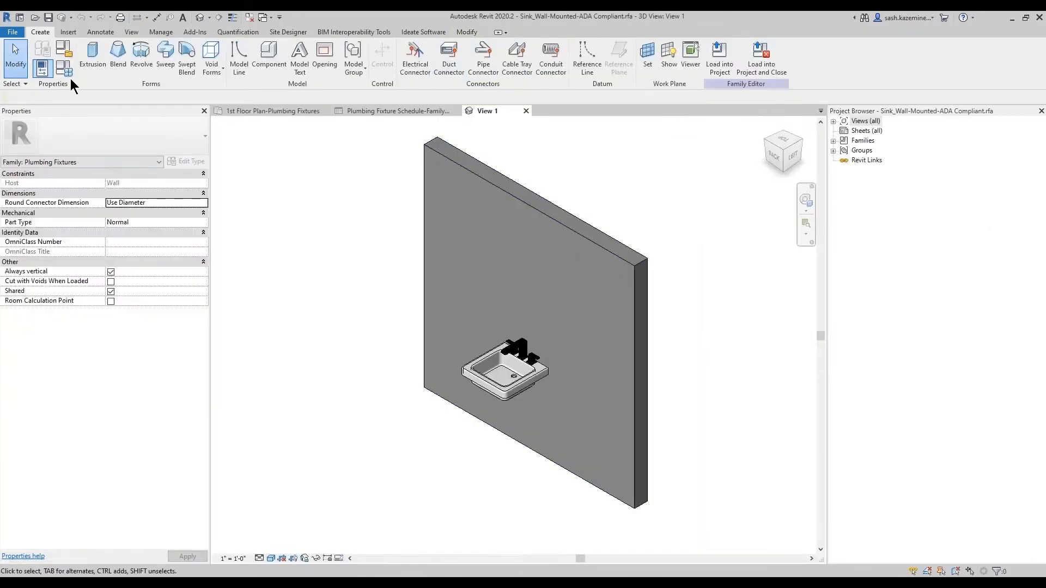
click(57, 70)
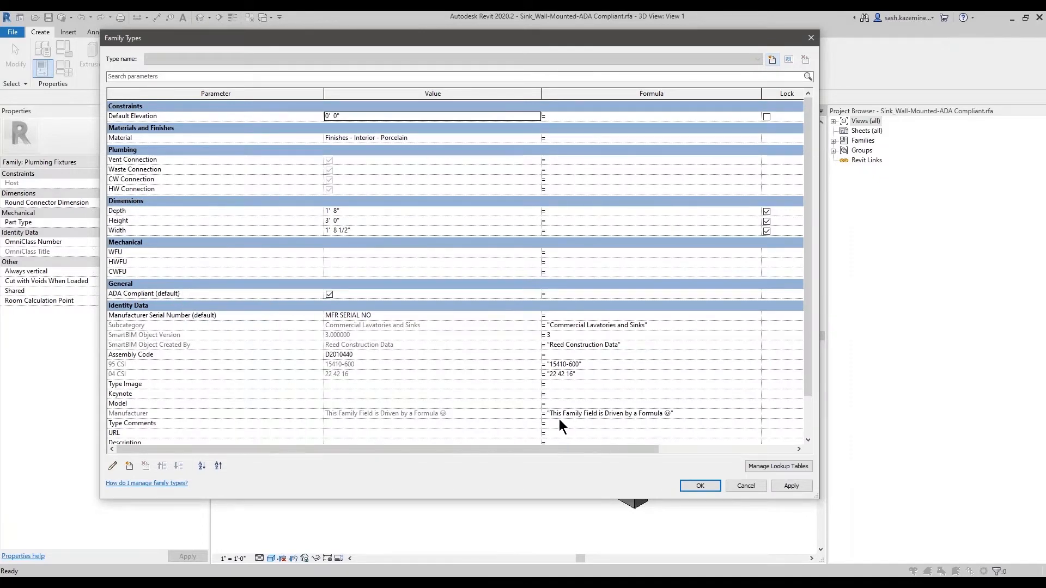
click(691, 414)
drag(692, 414, 515, 420)
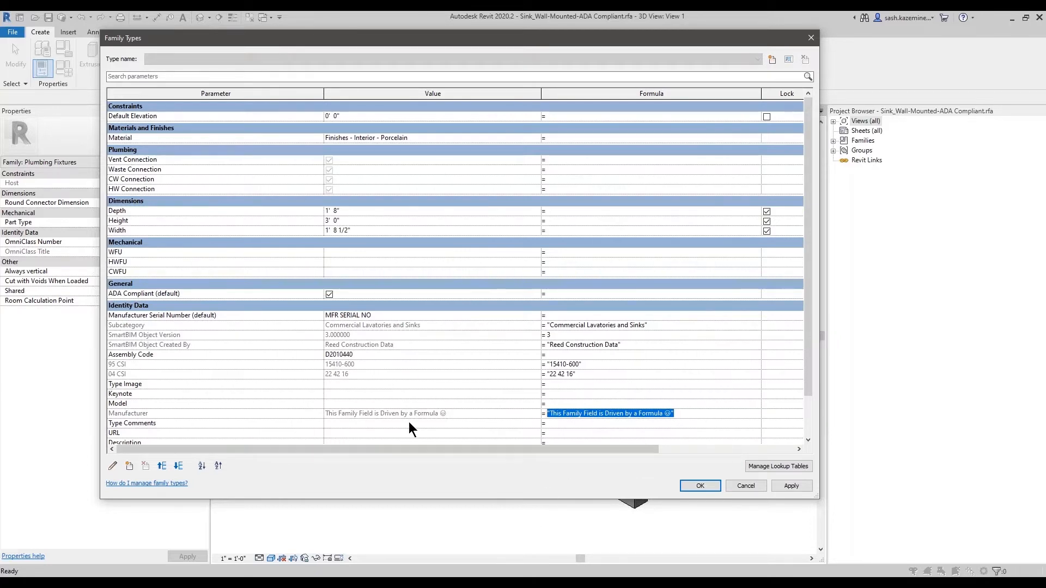
click(374, 415)
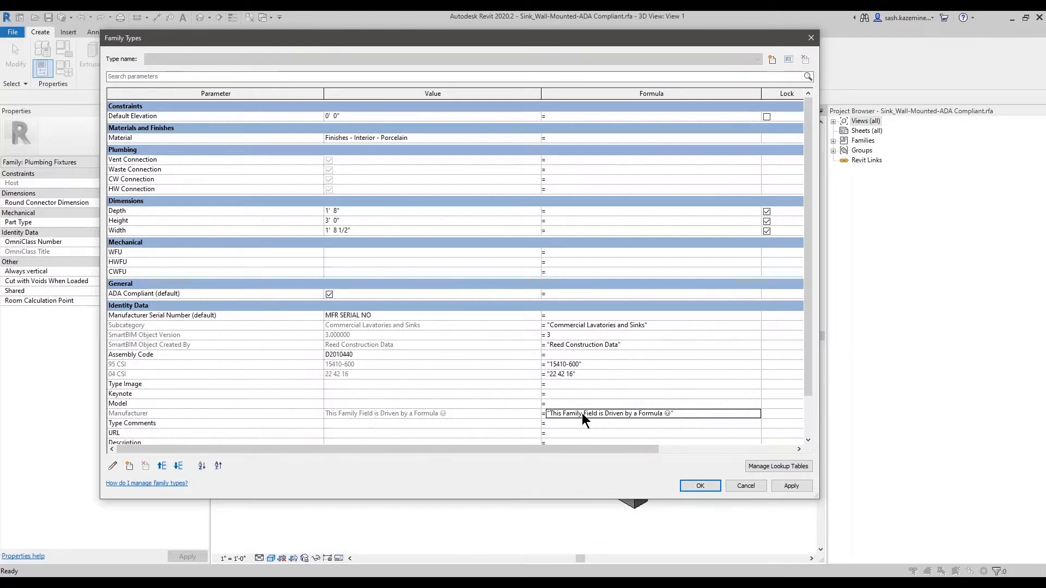
click(406, 412)
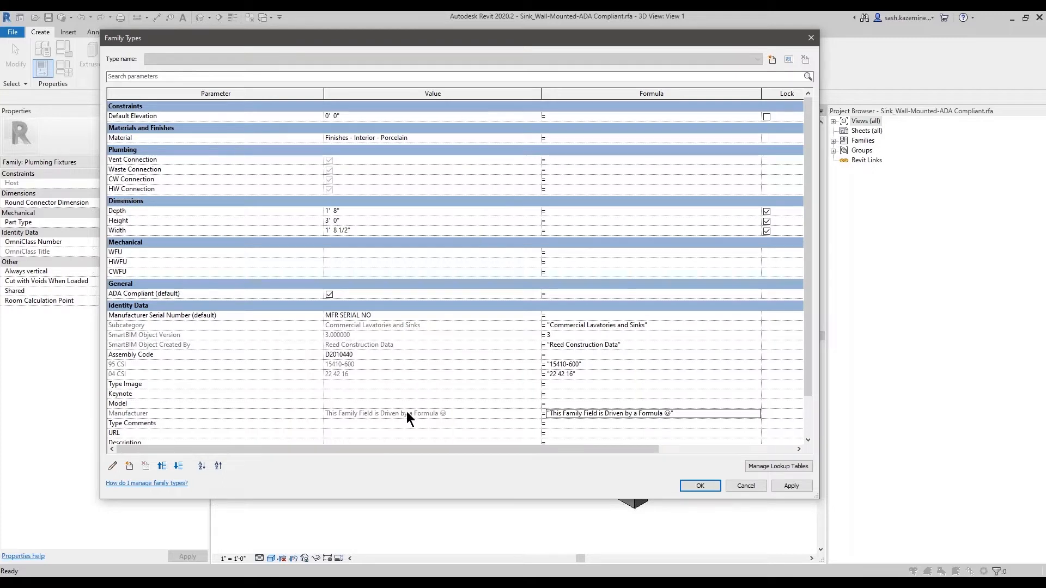
click(406, 412)
drag(691, 412, 402, 412)
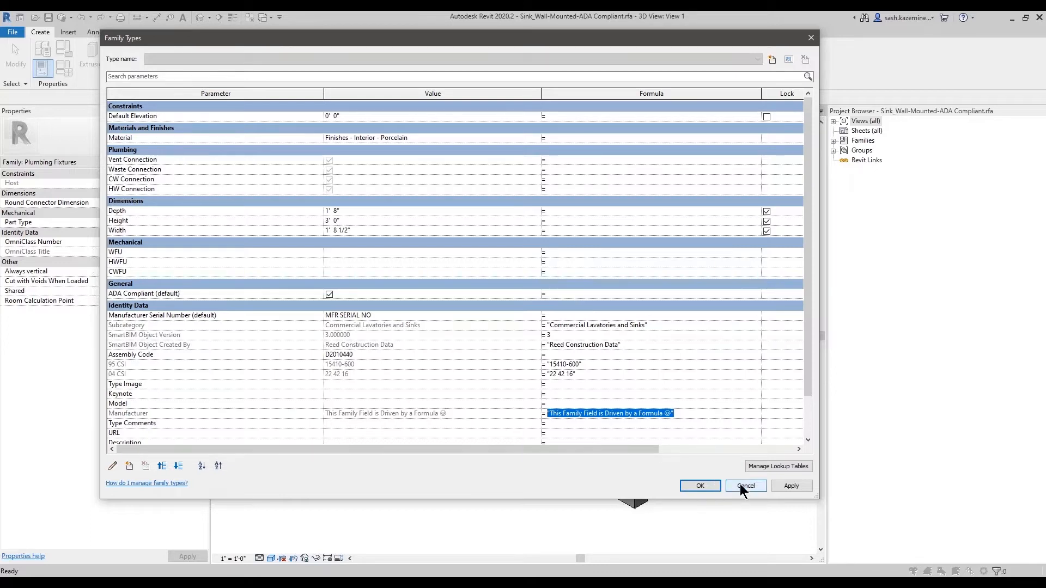
click(703, 405)
drag(695, 415, 528, 415)
click(690, 417)
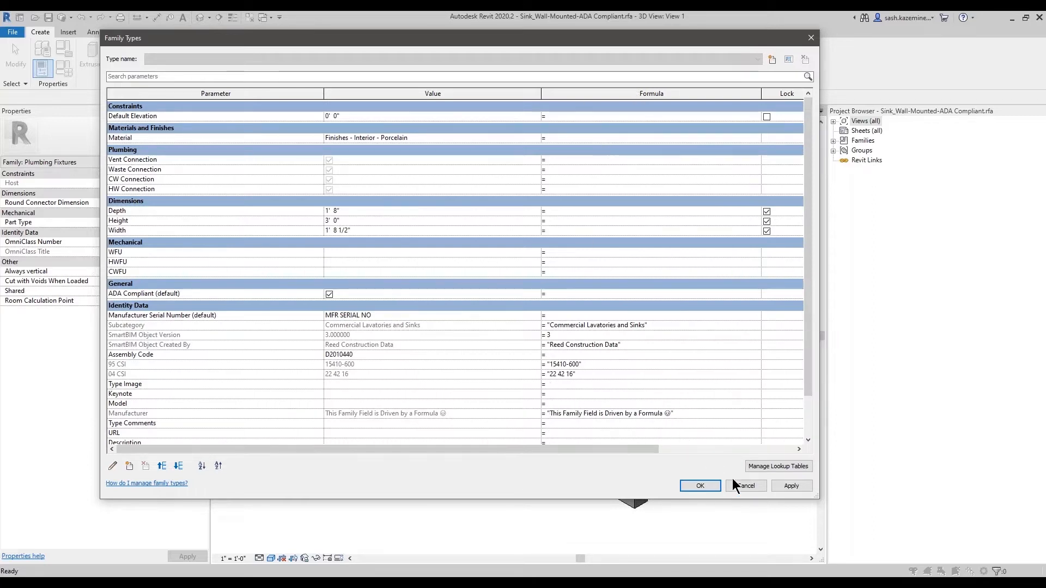
click(745, 485)
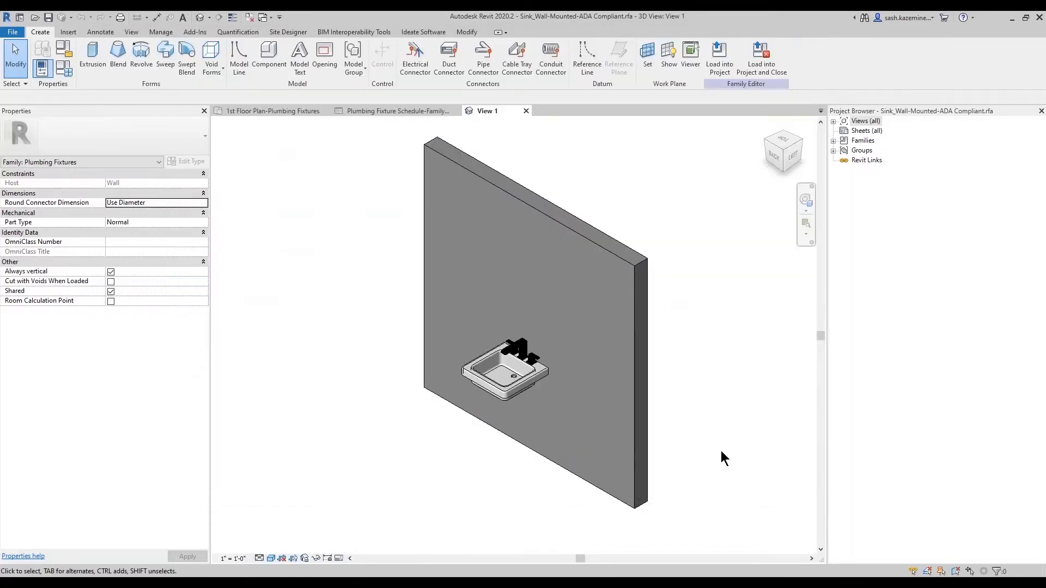
click(430, 110)
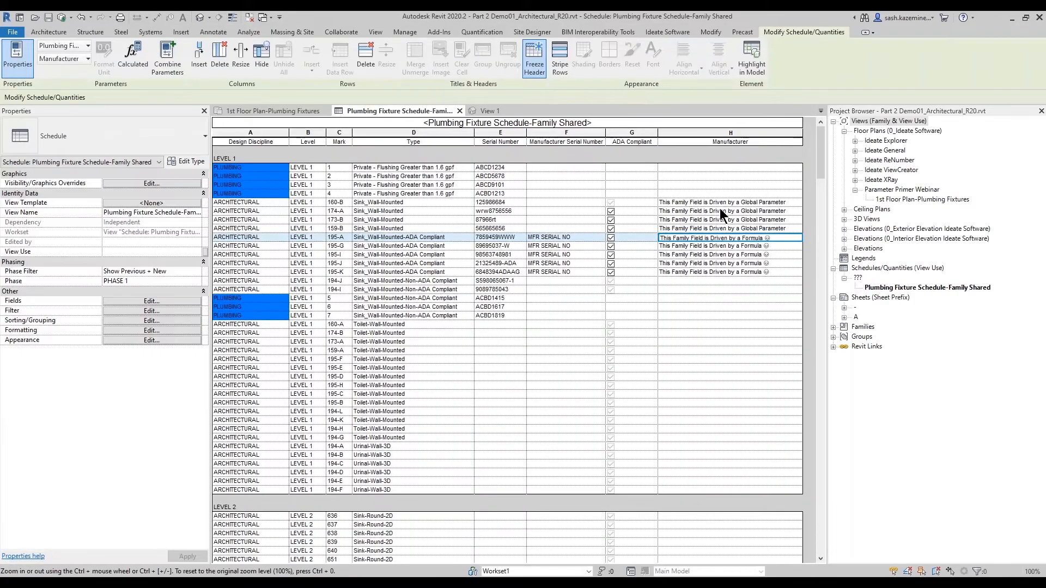
- Highlight sink 160-B in the floor plan and inspect its Manufacturer type parameter's global parameter association, cancelling both dialogs
click(720, 199)
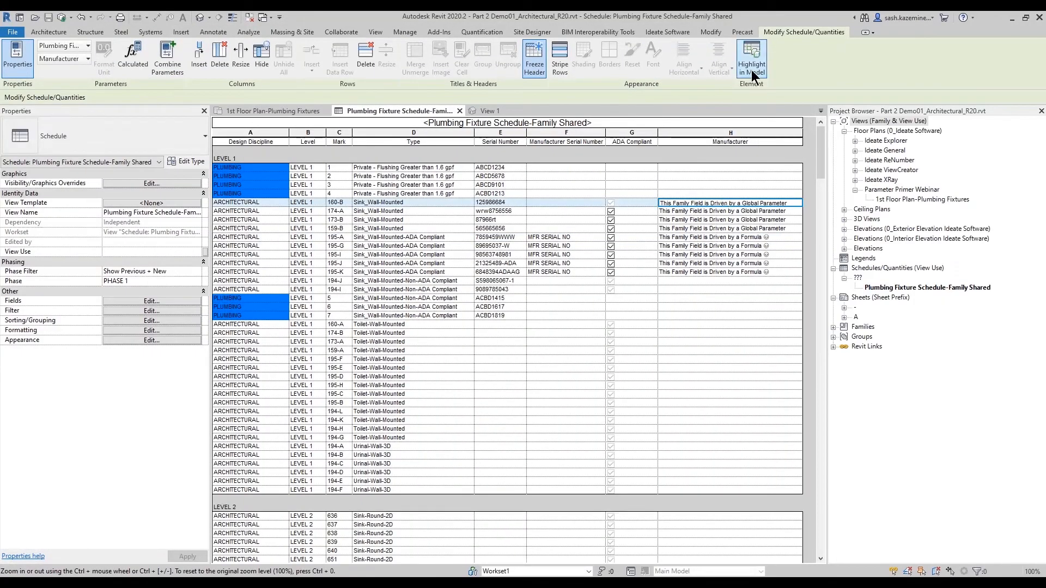
click(752, 62)
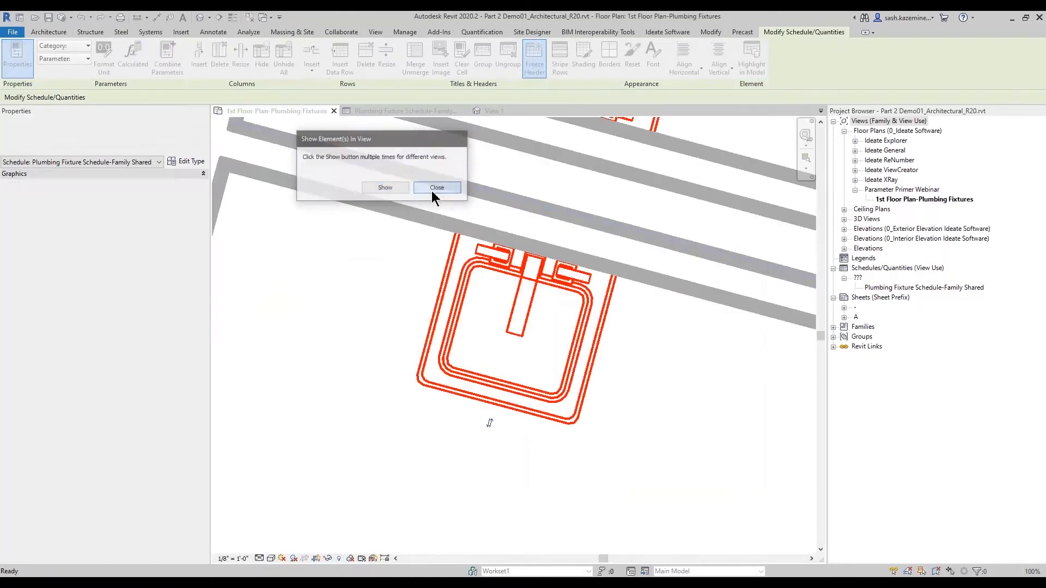
click(436, 187)
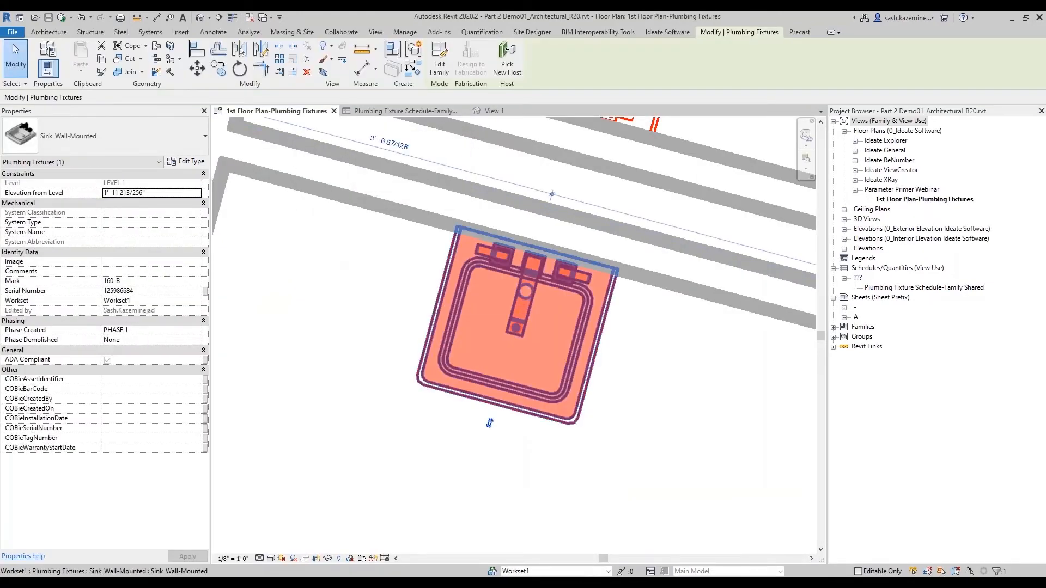
key(ctrl)
click(180, 162)
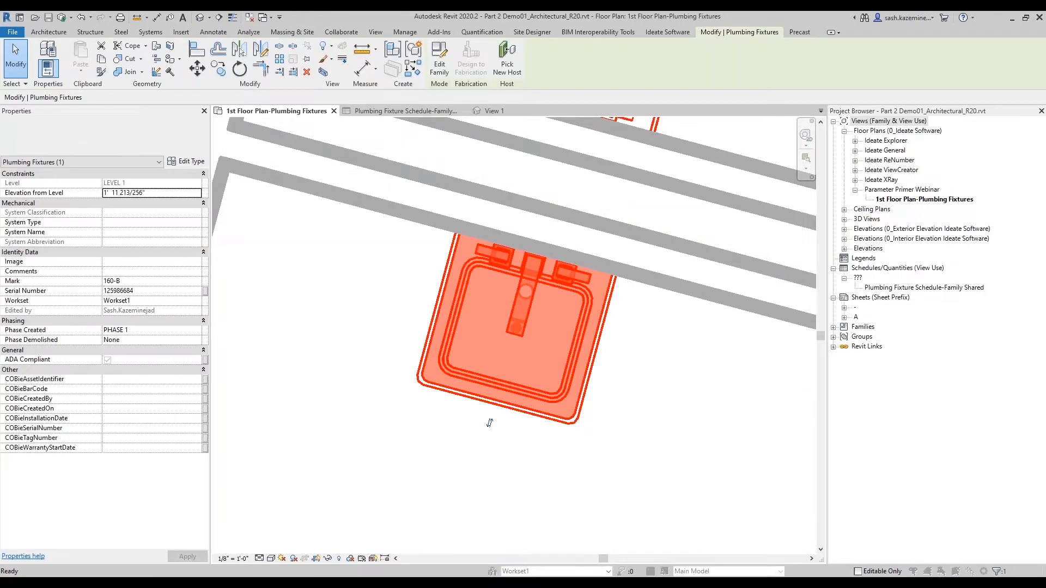
scroll(398, 424, down, 3)
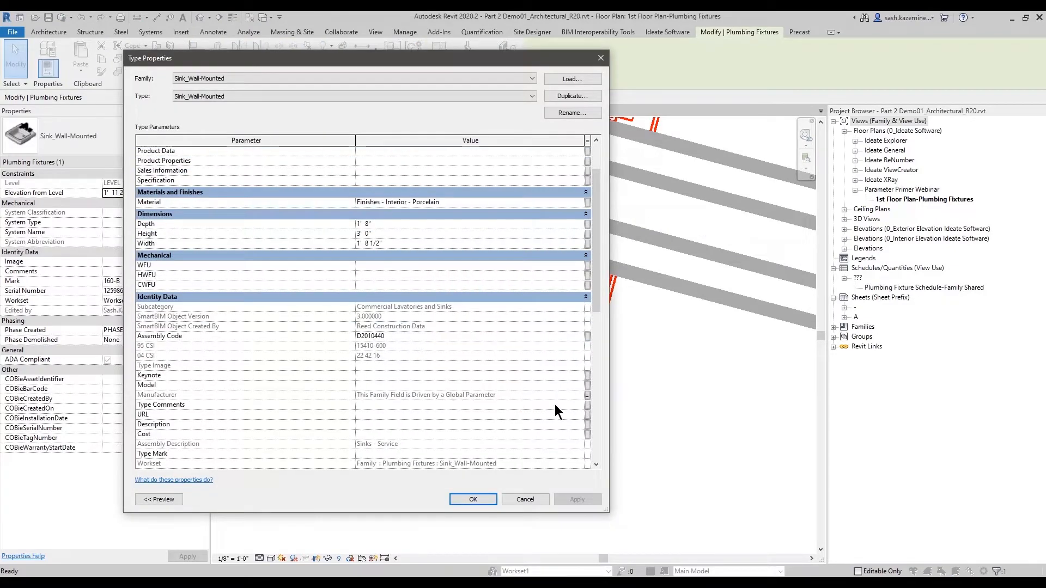
click(587, 396)
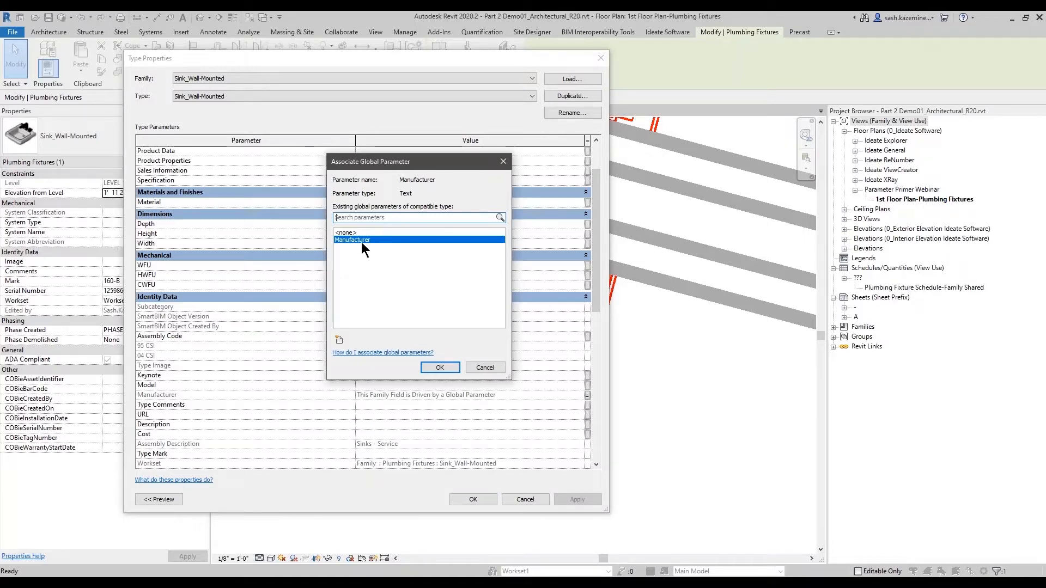
click(484, 366)
click(525, 499)
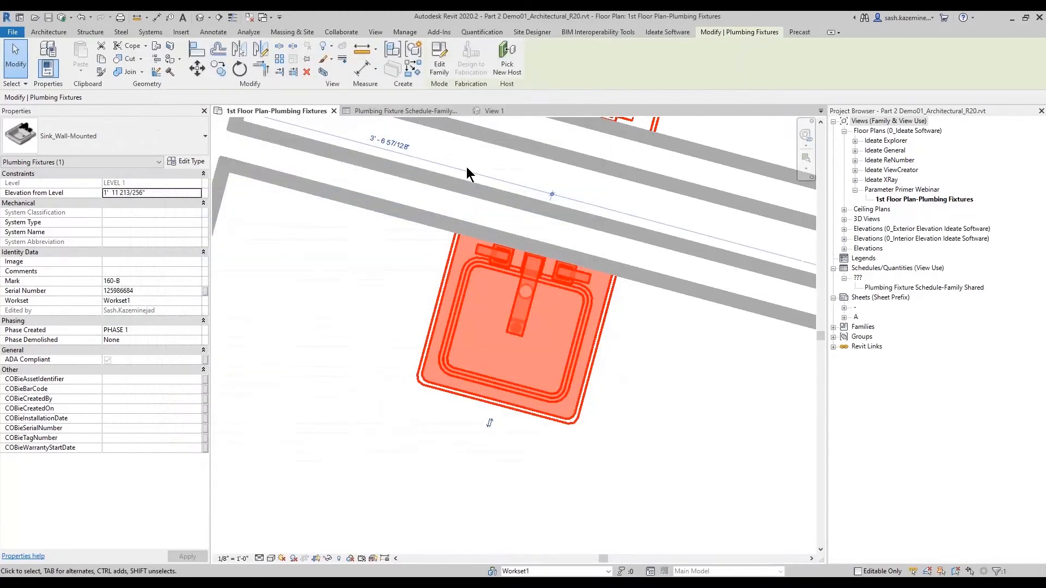
- In Global Parameters, clear the Manufacturer formula and set its value to "This is somewhat editable"
click(406, 32)
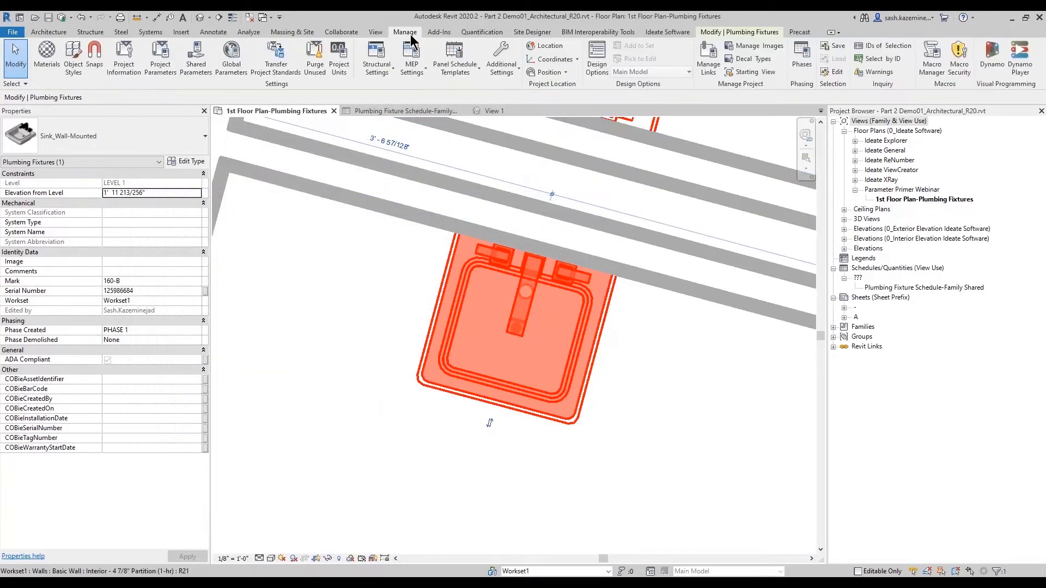
click(226, 65)
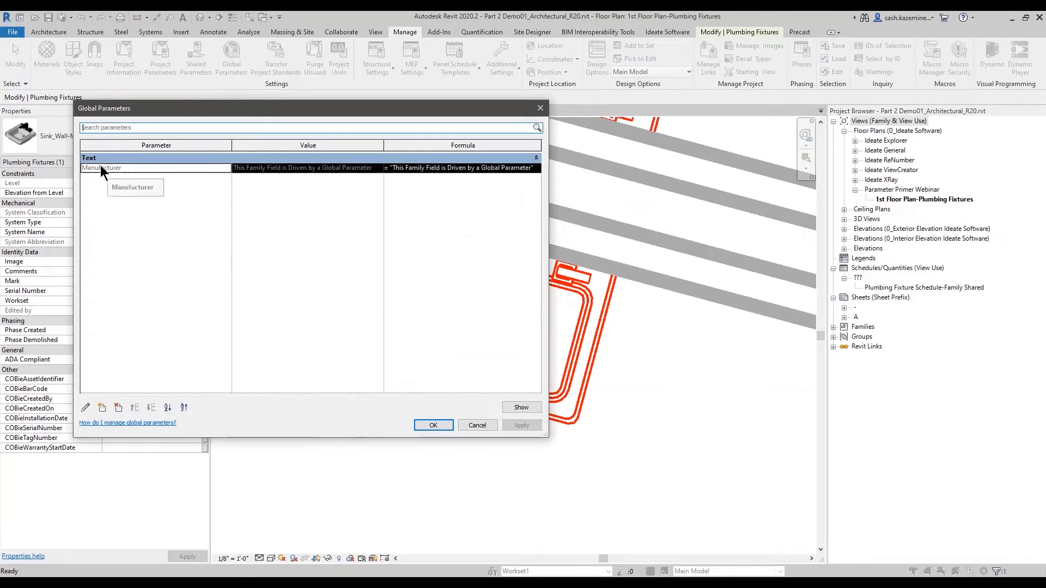
click(286, 171)
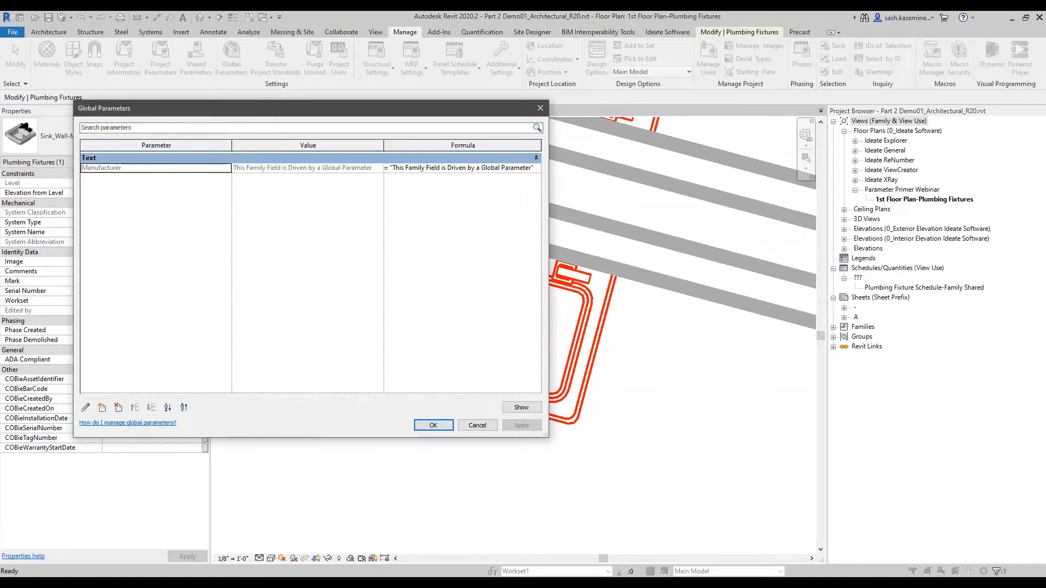
drag(546, 435, 741, 486)
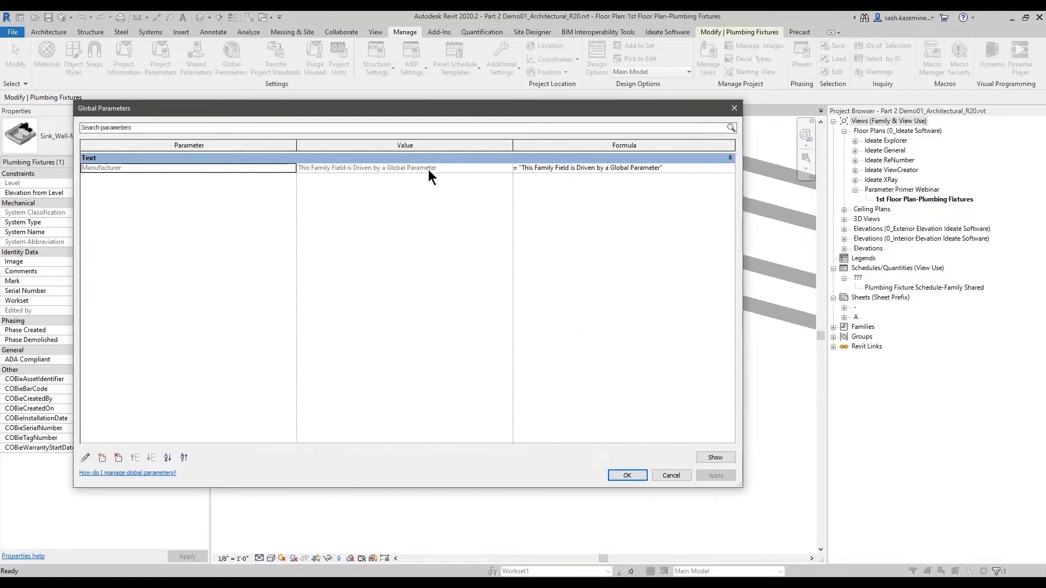
click(676, 170)
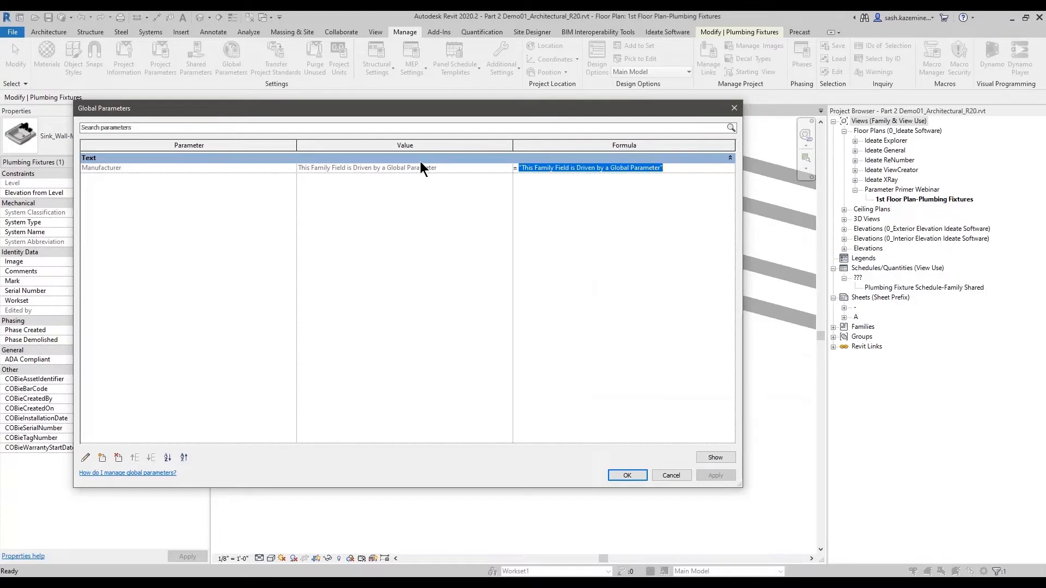
key(BackSpace)
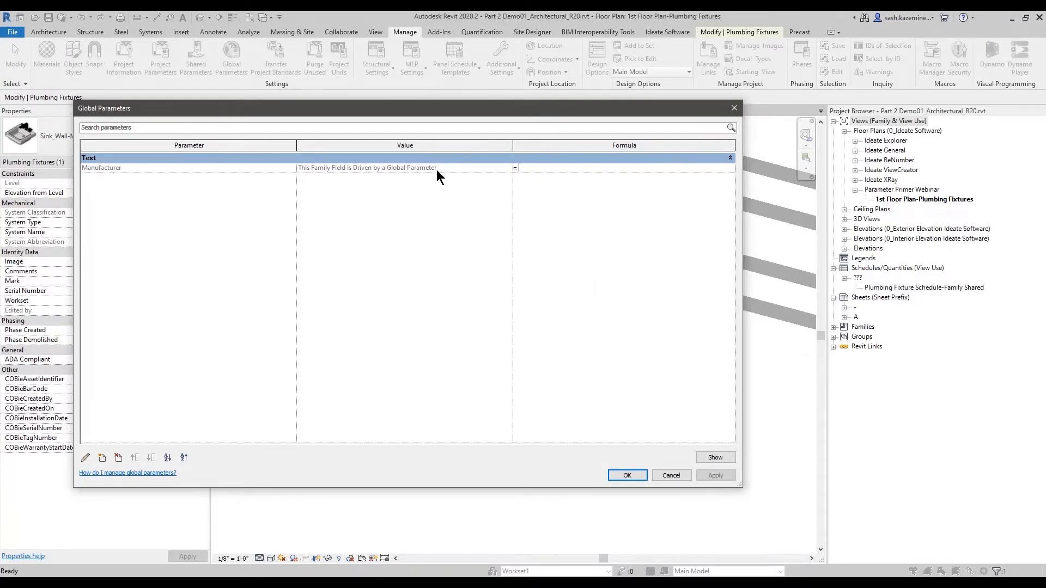
click(436, 169)
drag(444, 167, 282, 168)
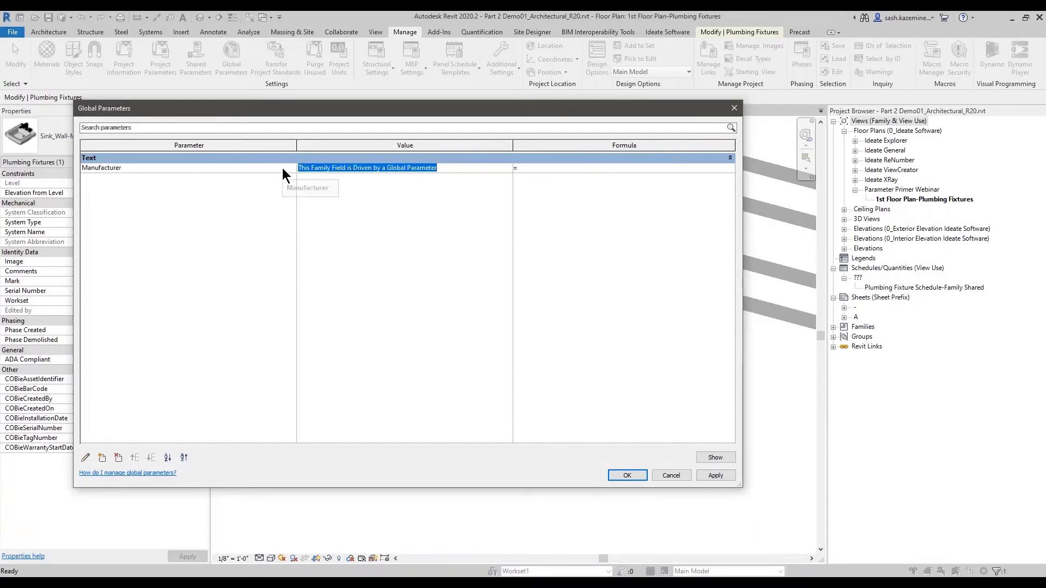
text(This is som)
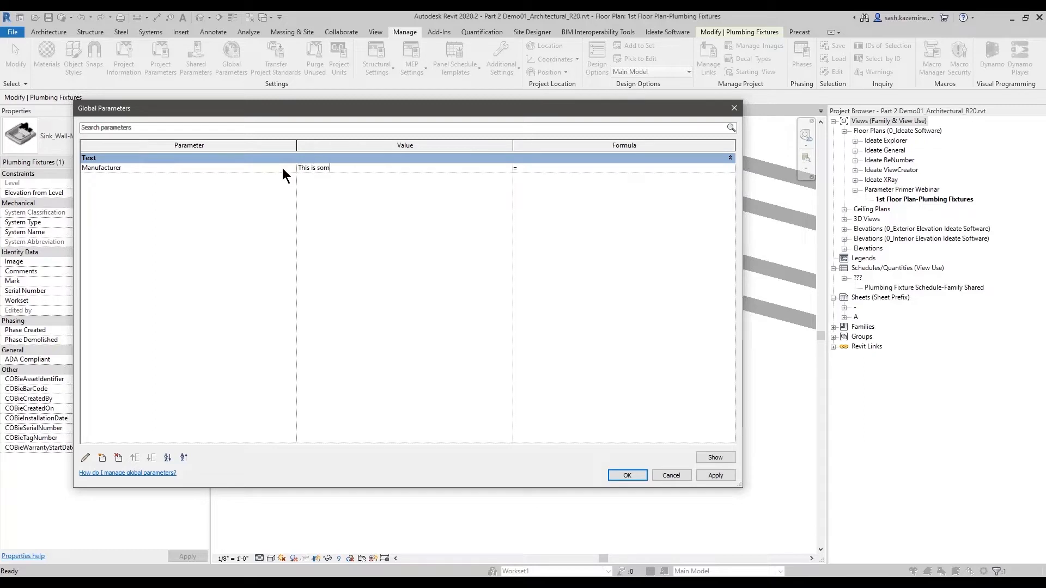
text(ewhat editable)
click(630, 474)
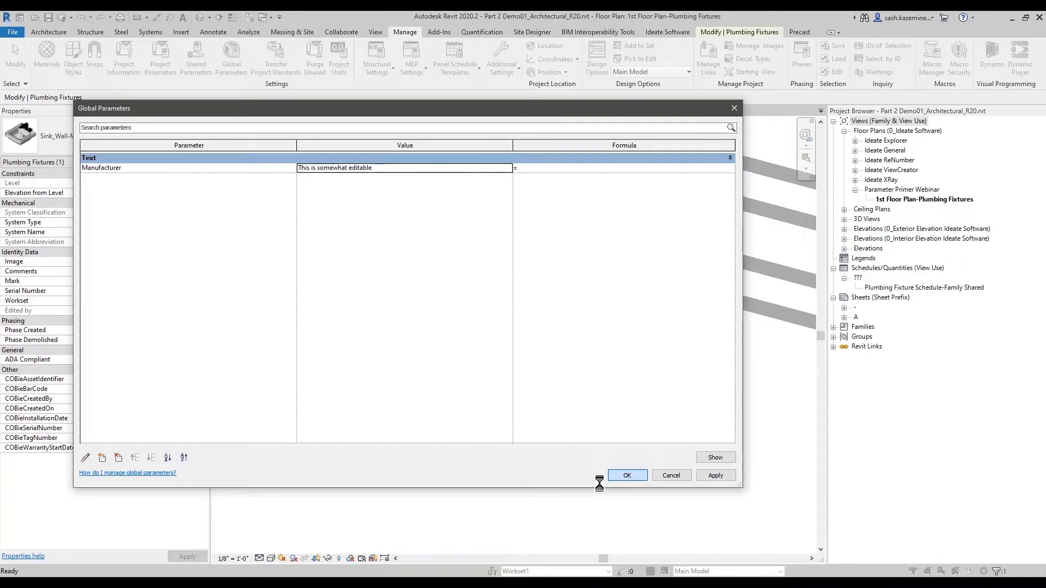
click(614, 474)
- Reselect sink 160-B and review its type Manufacturer value and global parameter association, cancelling both dialogs
click(547, 404)
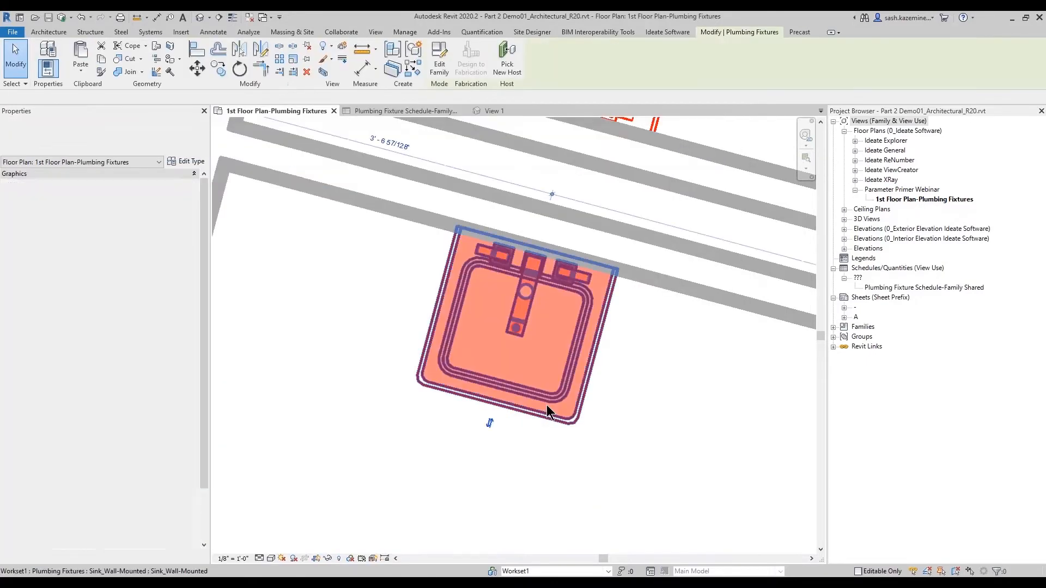
click(194, 162)
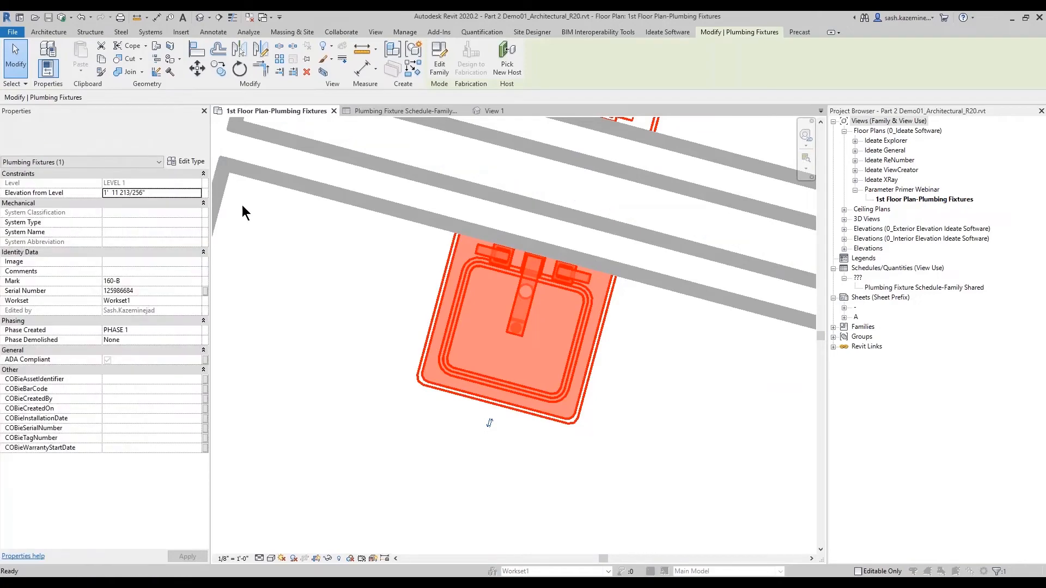
key(ctrl)
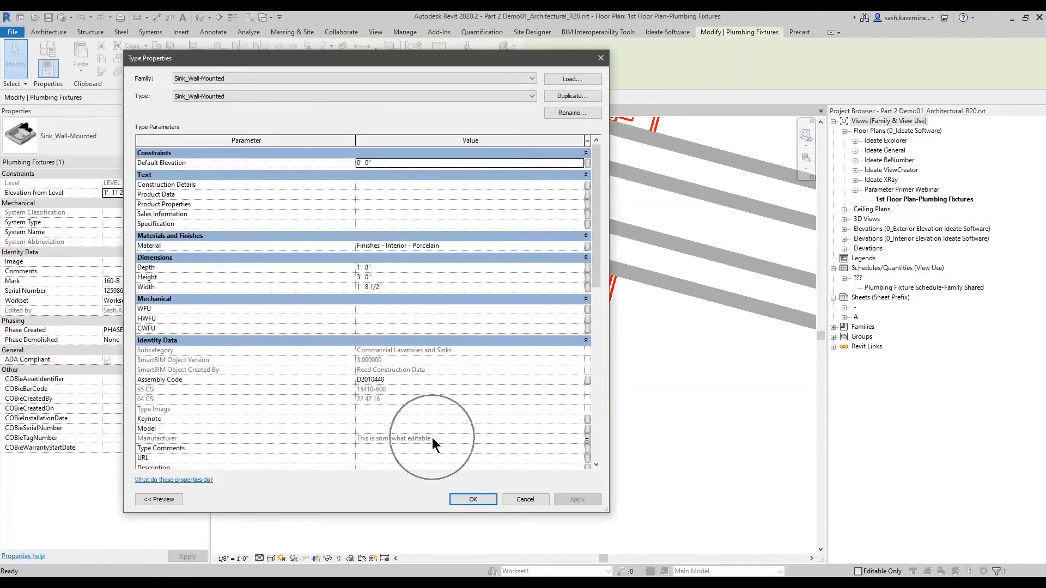
click(587, 438)
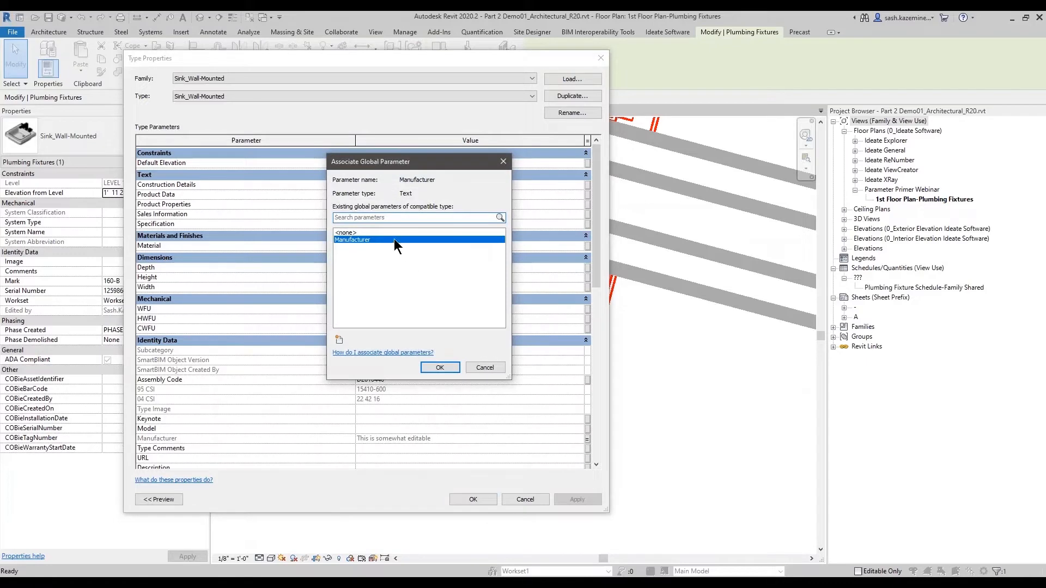
click(487, 365)
click(518, 499)
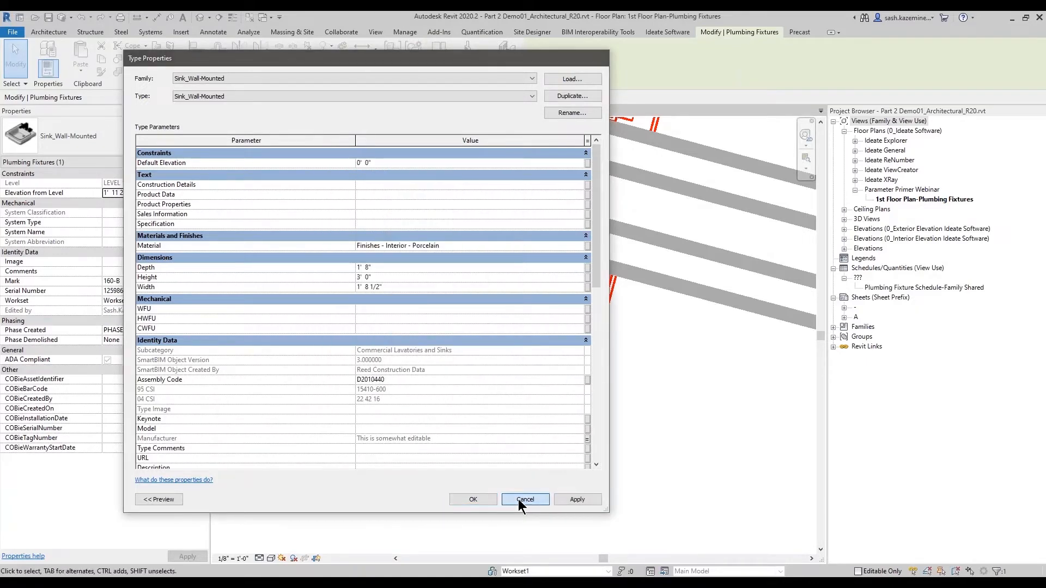
- Reopen Global Parameters to review Manufacturer, cancel, and check the Manufacturer column in the plumbing fixture schedule
click(404, 34)
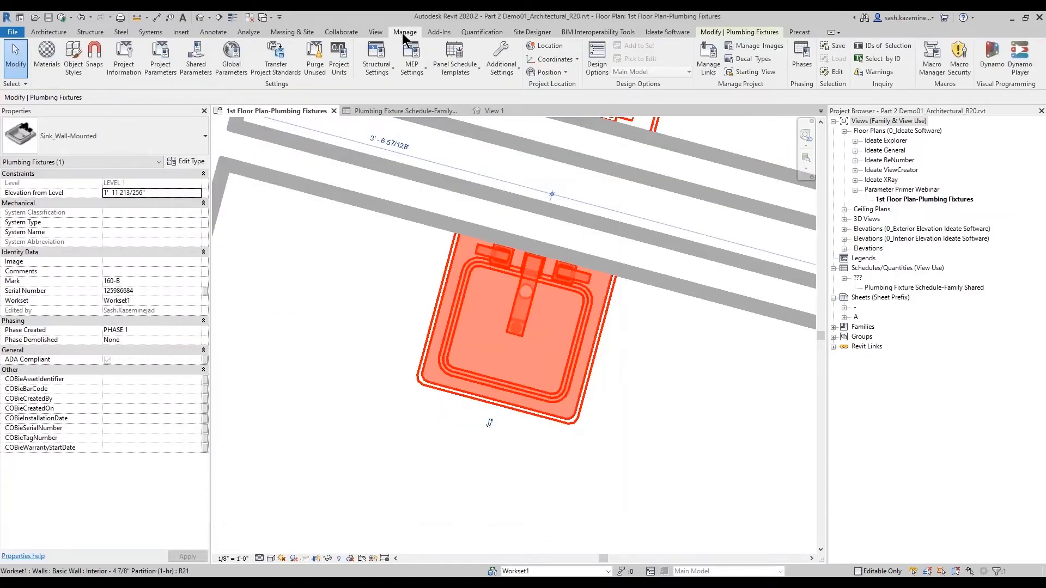
click(233, 76)
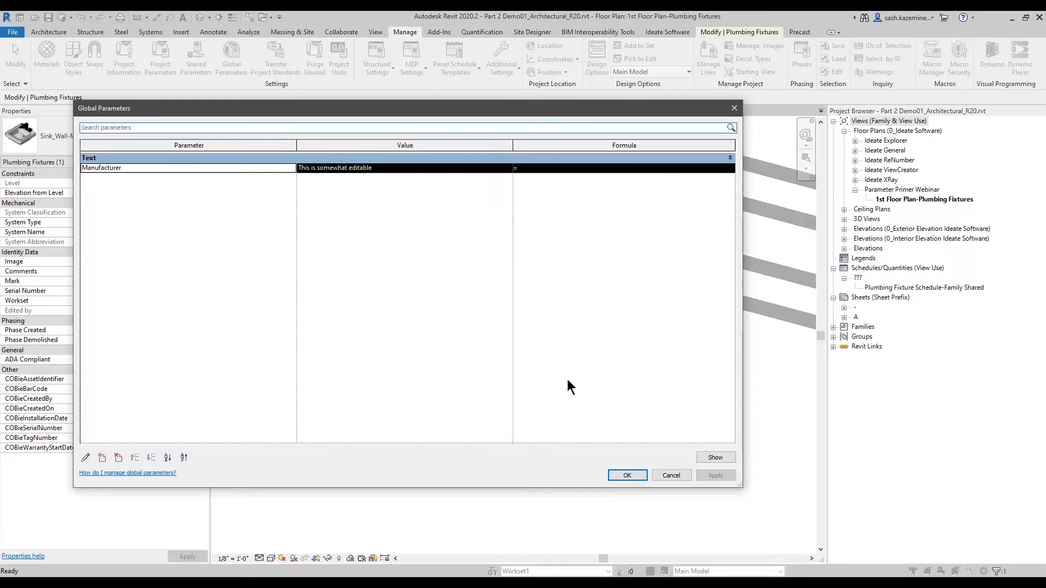
click(665, 475)
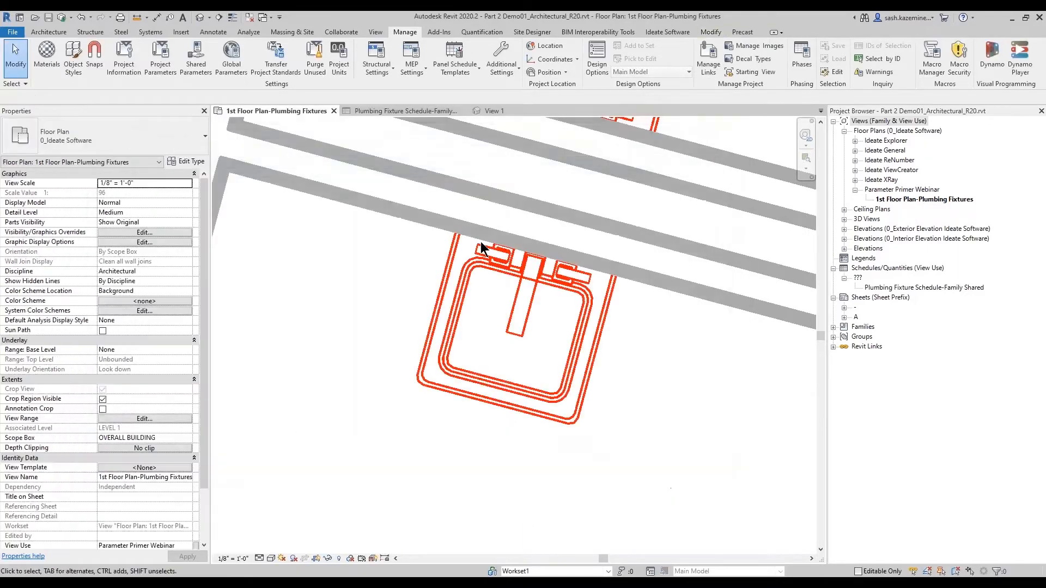
click(423, 112)
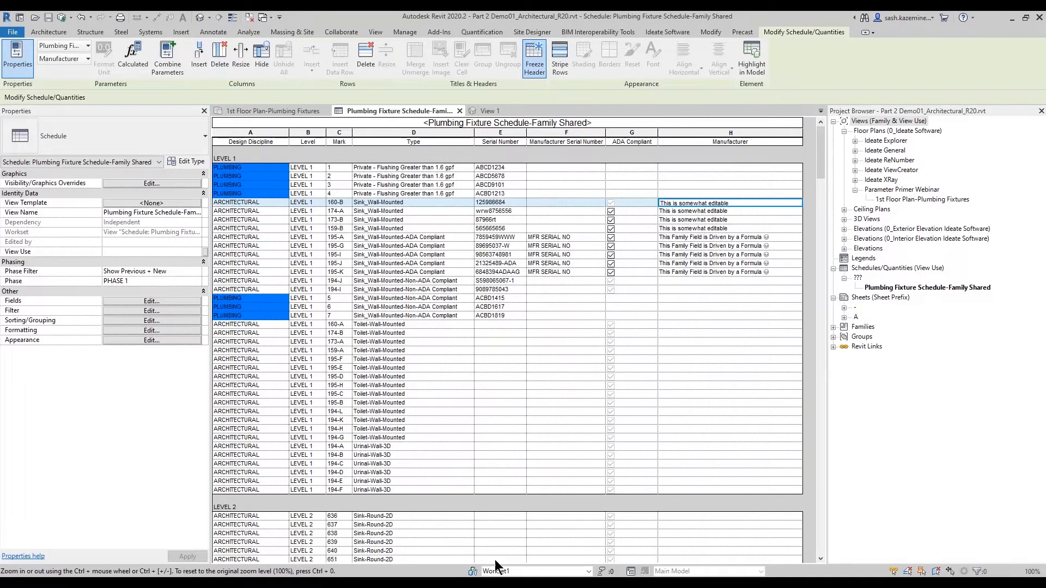
- Switch to the PowerPoint slide show
mouse_move(467, 583)
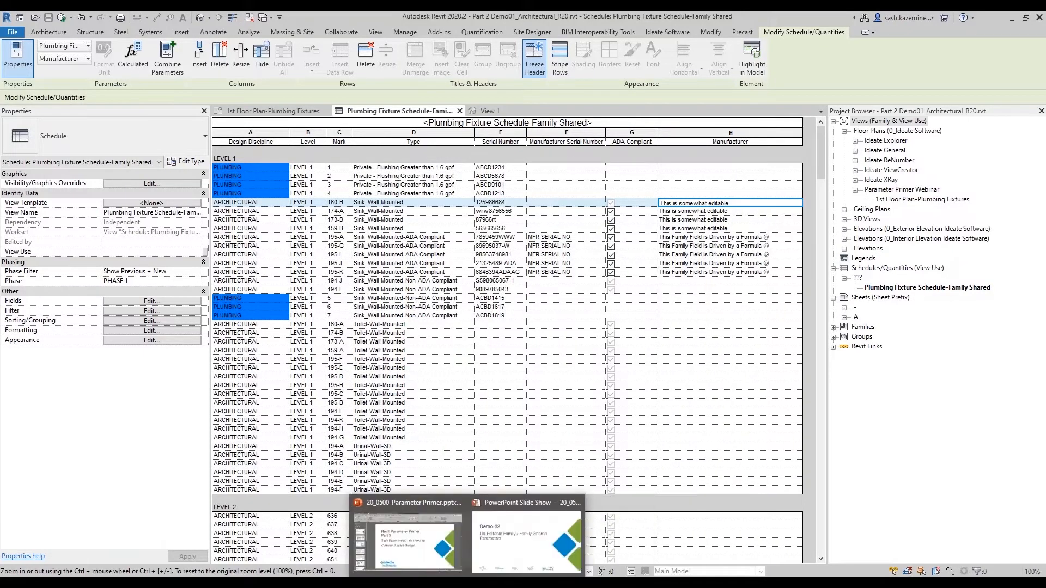
click(526, 542)
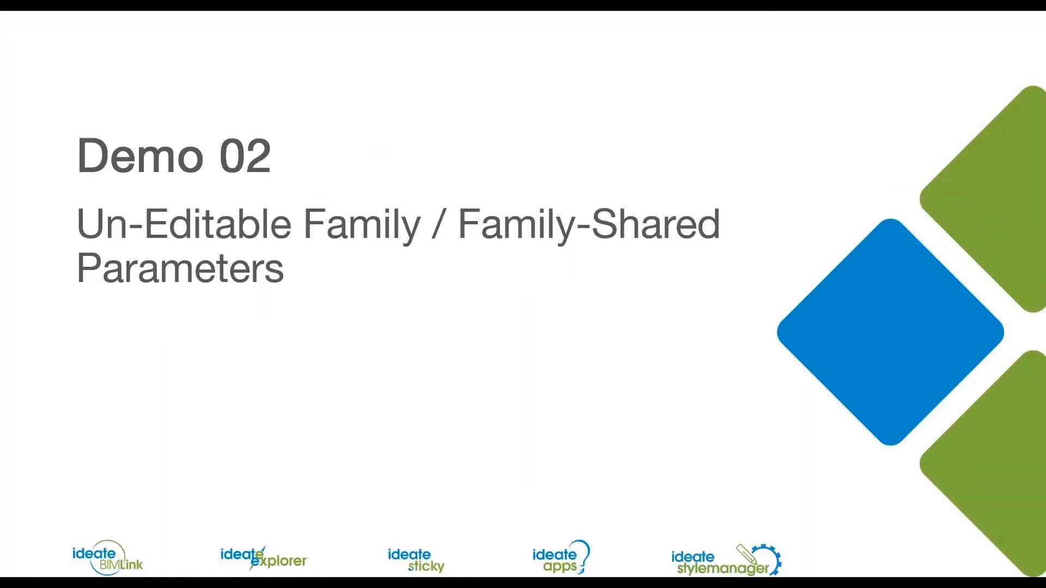
click(513, 237)
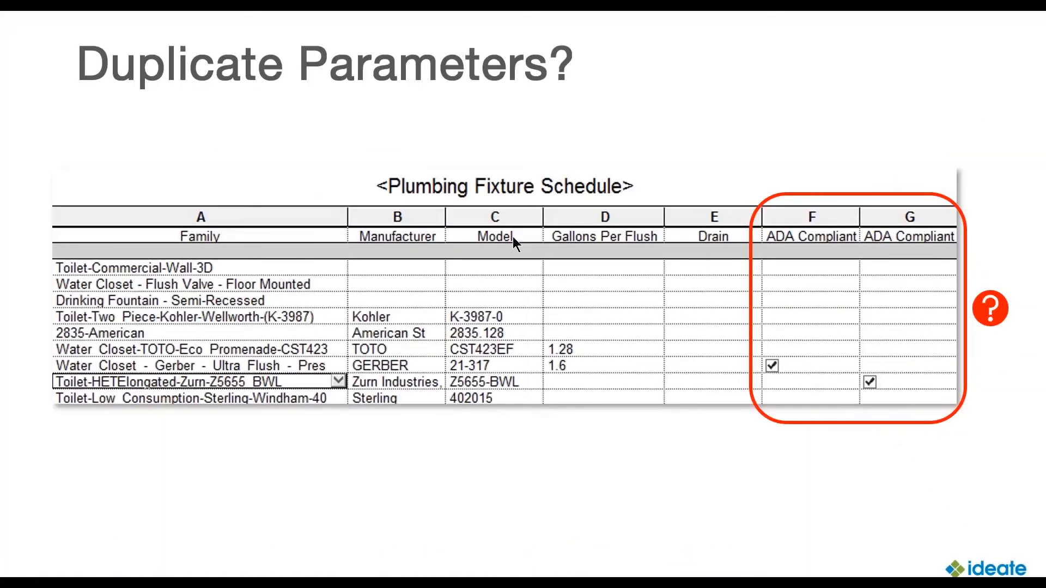
click(513, 238)
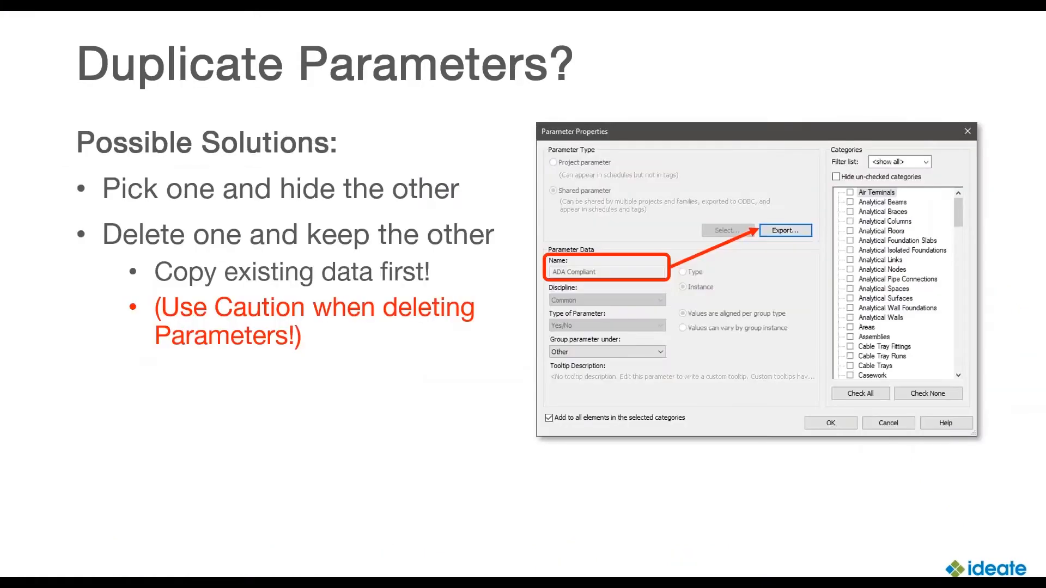
key(Left)
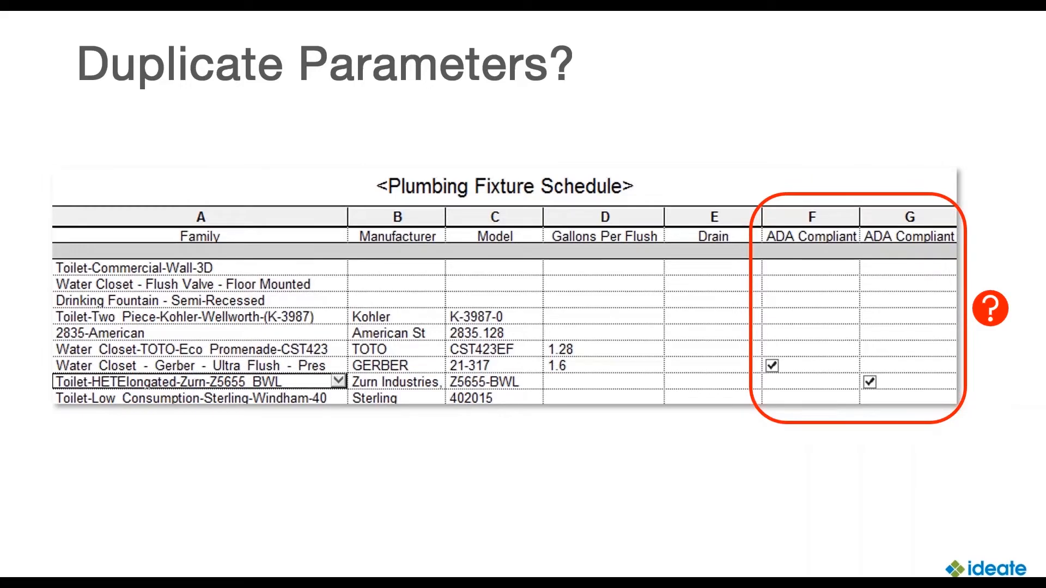
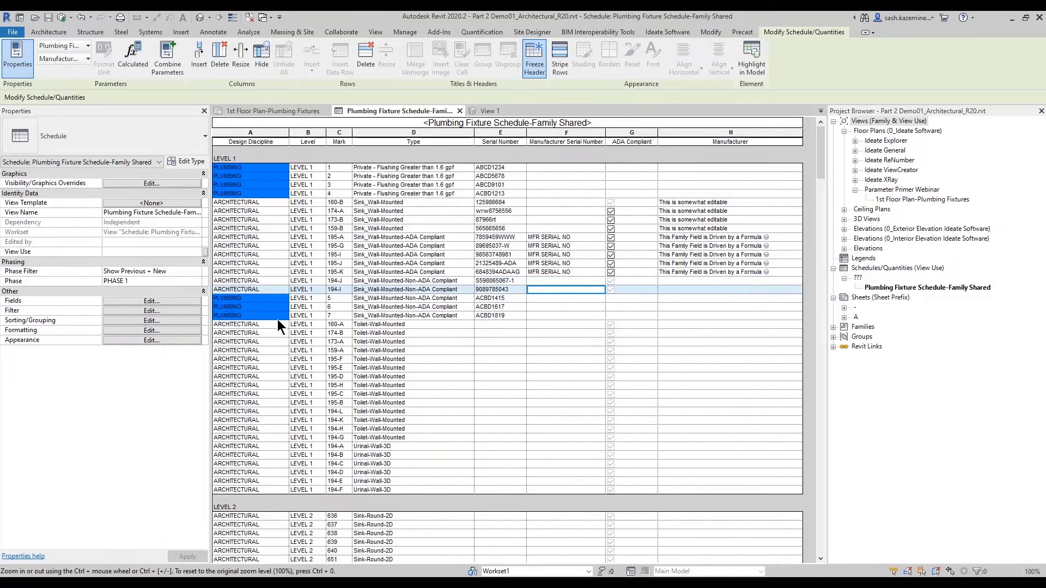
- Open the schedule's Manufacturer Serial Number field parameter properties, review its categories including Plumbing Fixtures, and close both dialogs
click(150, 302)
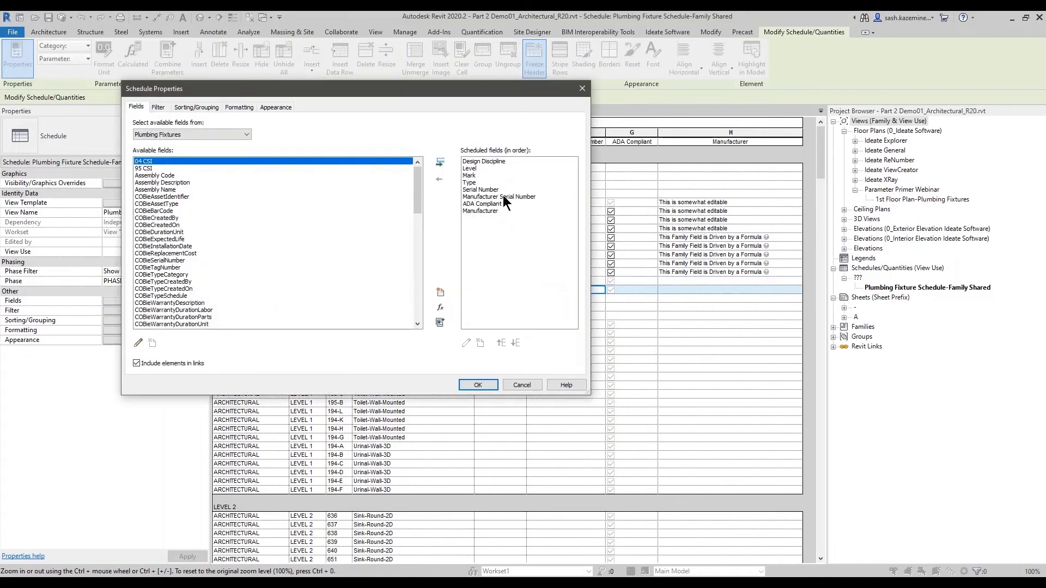
click(502, 196)
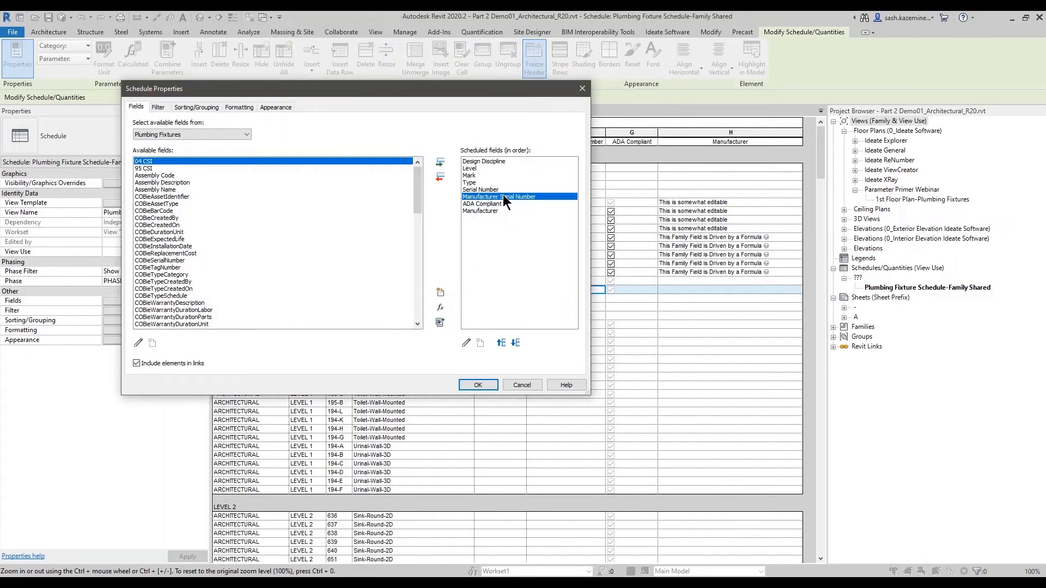
click(466, 343)
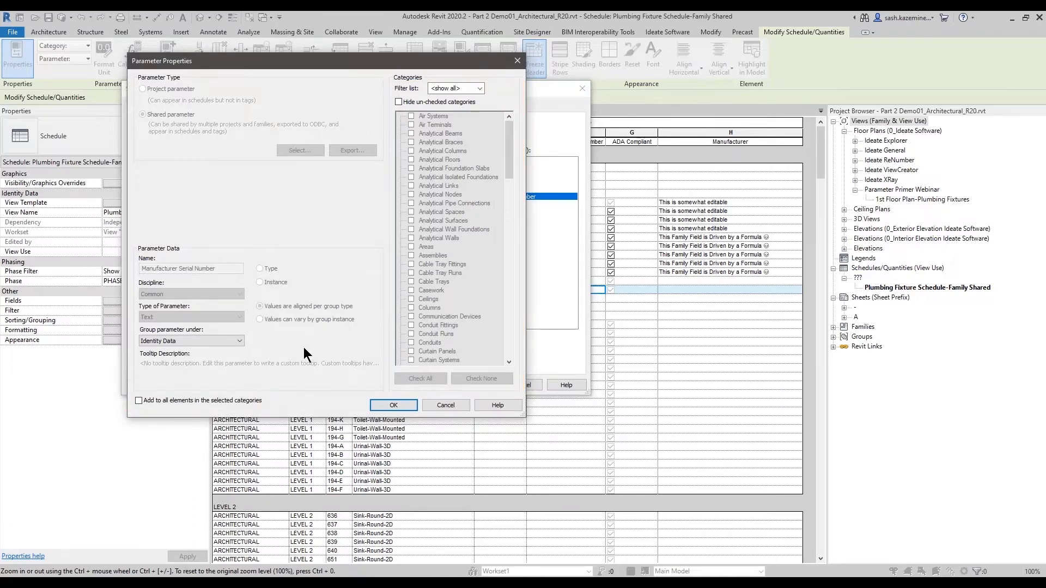
click(162, 400)
drag(509, 160, 502, 263)
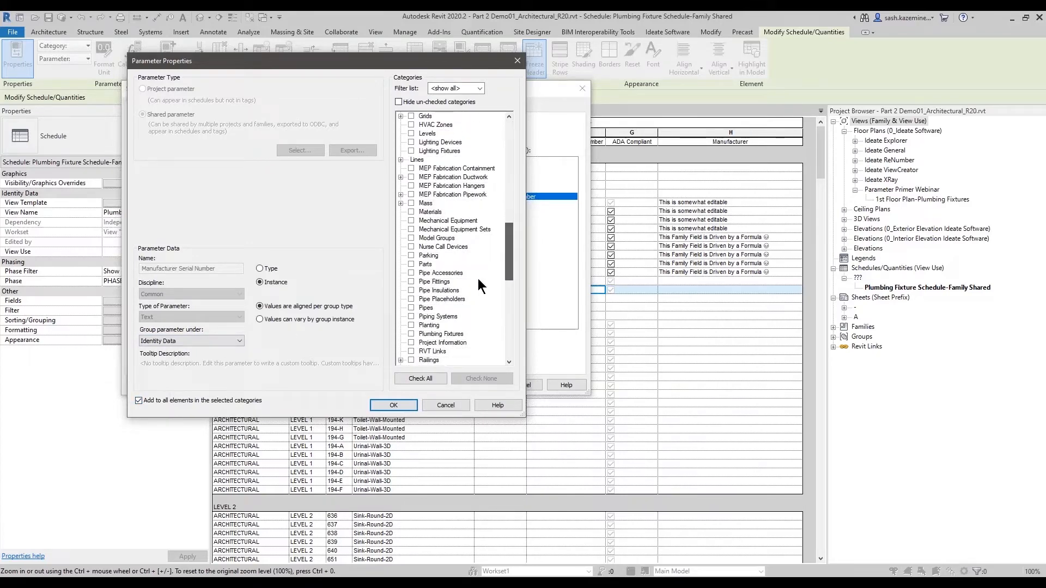
click(411, 334)
click(392, 407)
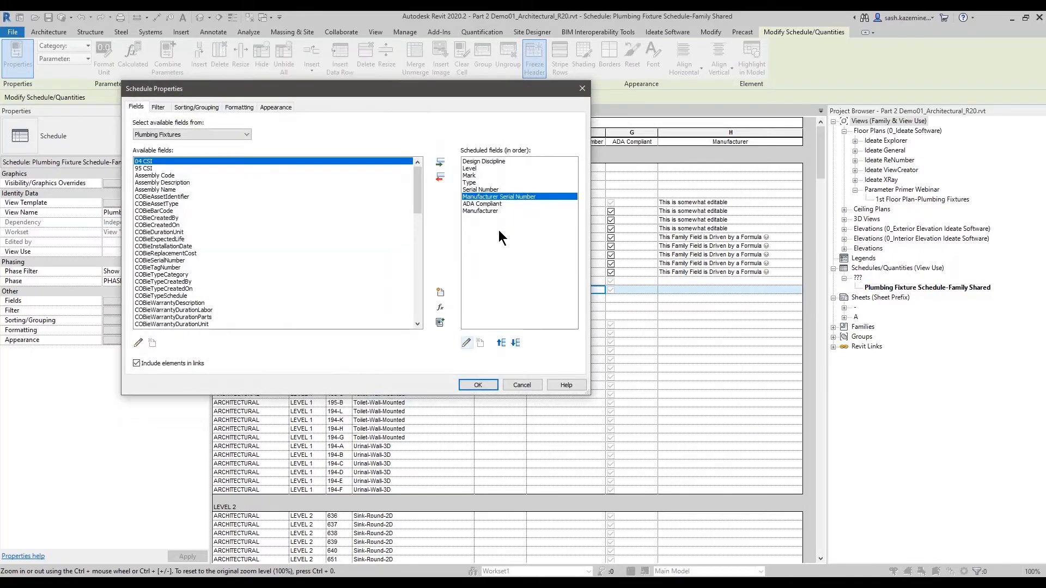
click(465, 384)
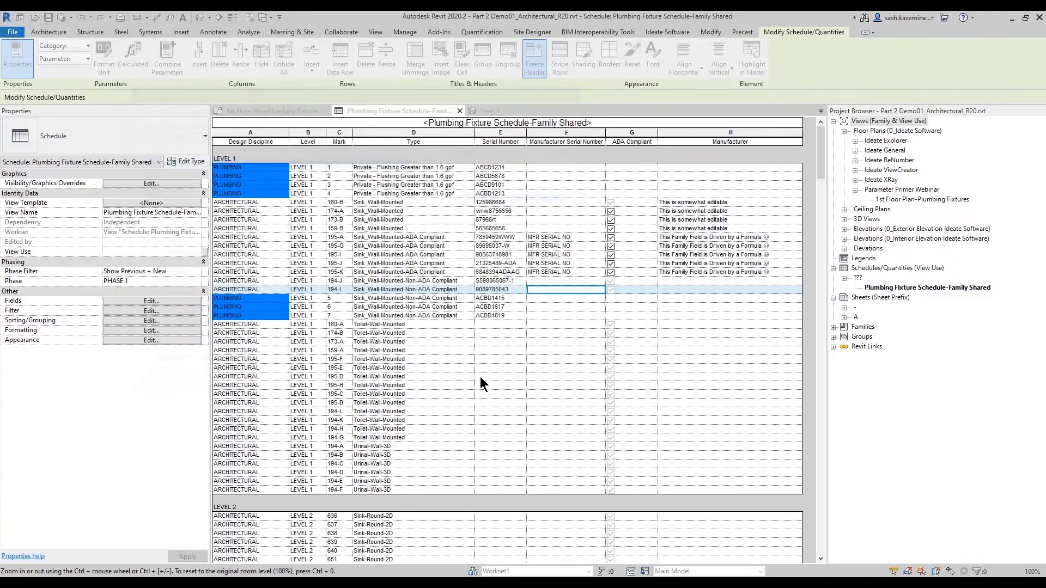
- Reopen the Manufacturer Serial Number parameter properties from the schedule fields and cancel out of both dialogs
click(554, 220)
click(192, 300)
click(492, 197)
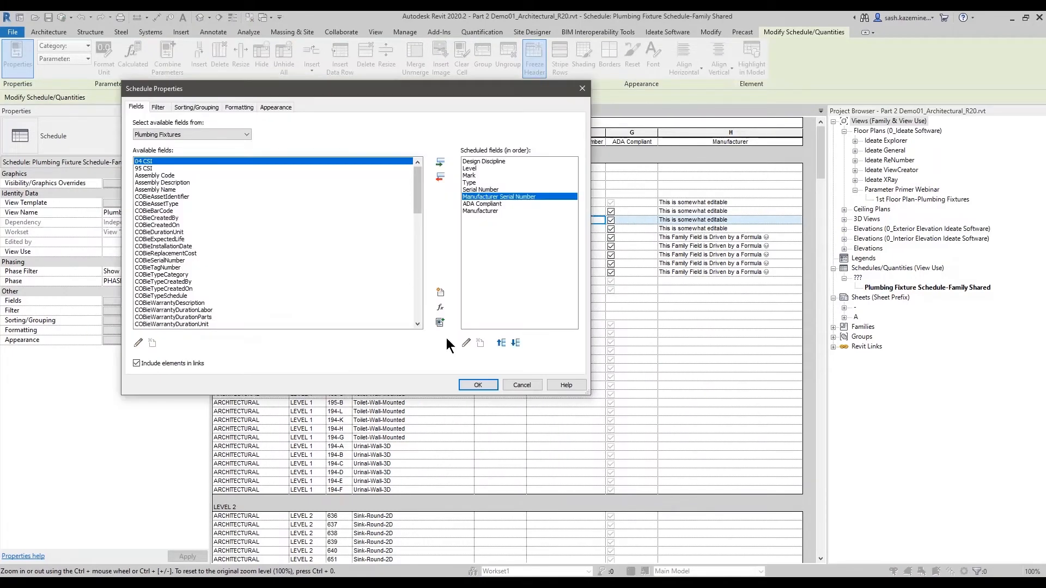
click(466, 342)
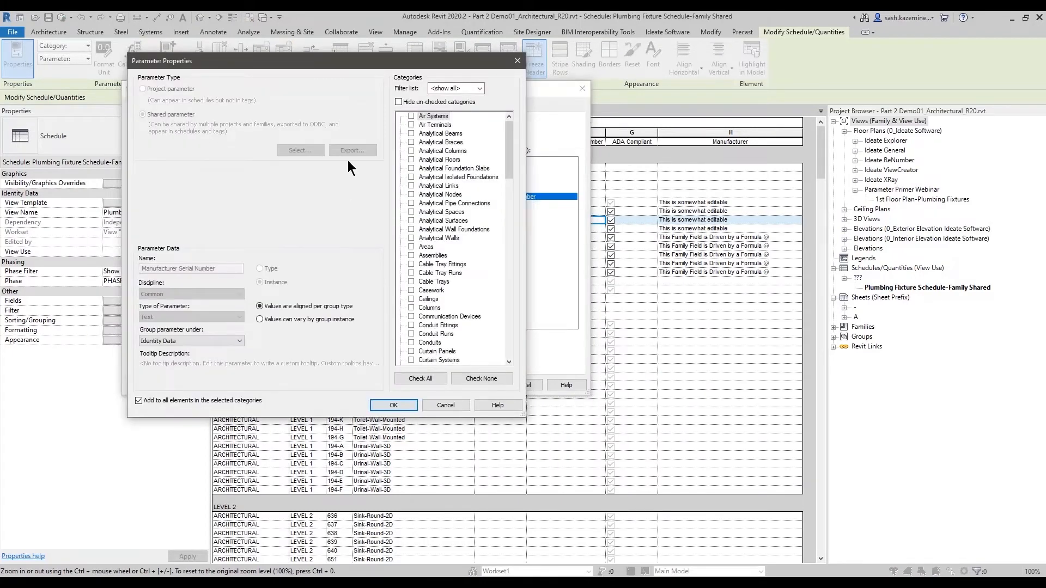
click(452, 404)
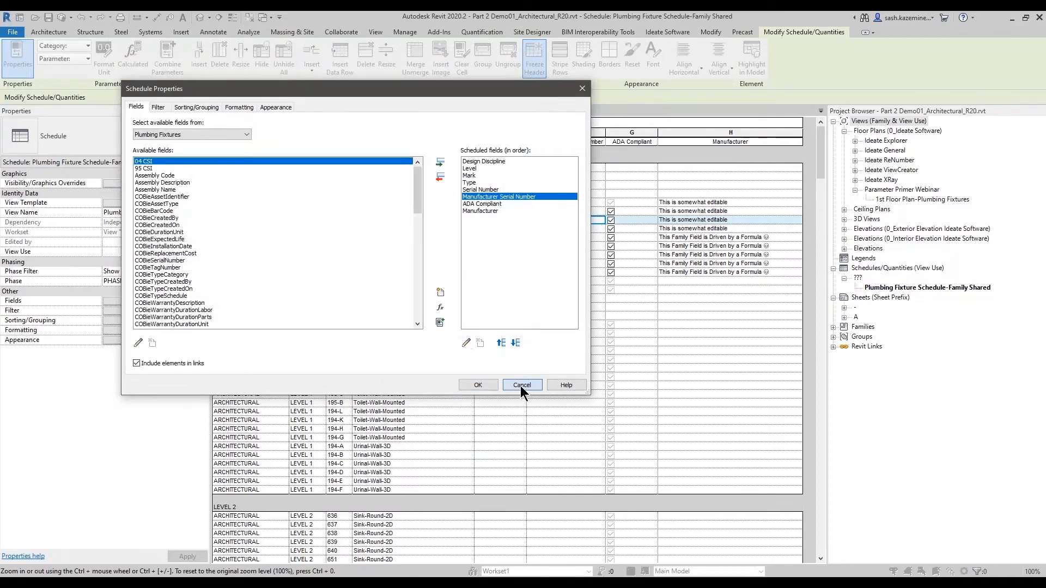
click(520, 384)
- Open Shared Parameters, dismiss the missing-file message, and cancel the Edit Shared Parameters dialog
click(404, 32)
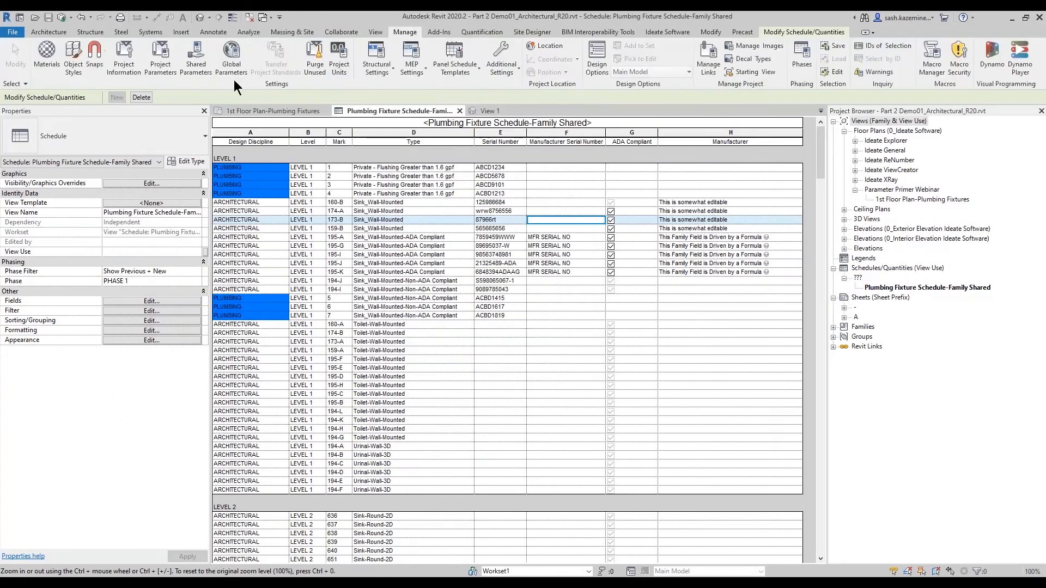
click(196, 58)
click(587, 310)
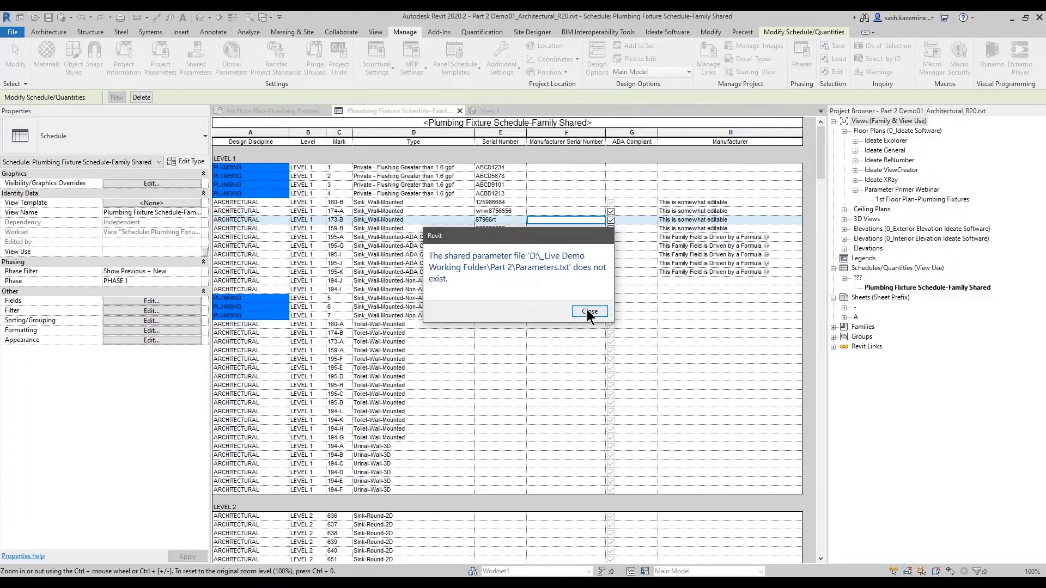
click(444, 346)
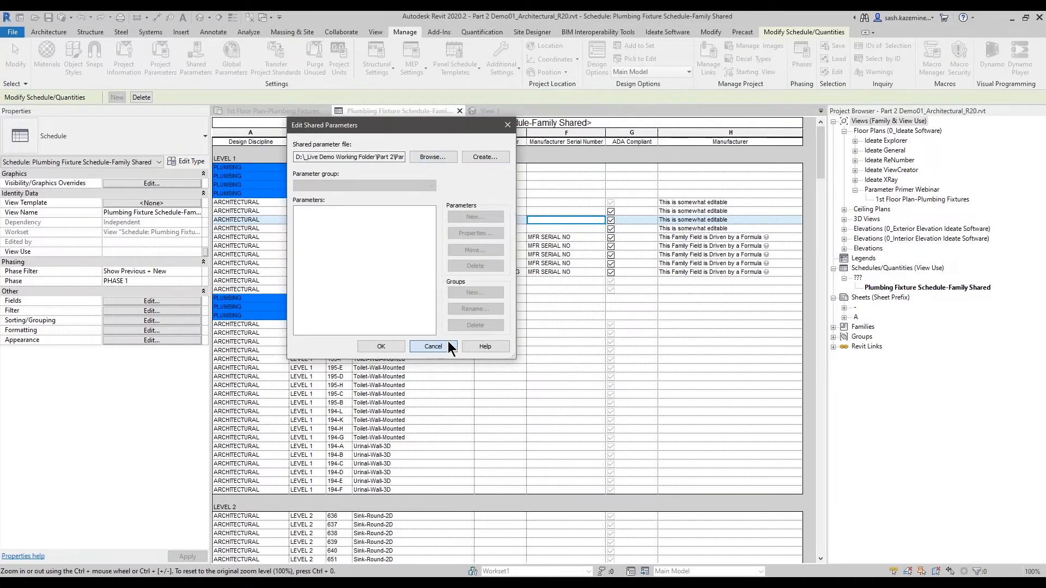
- Reopen the Manufacturer Serial Number parameter properties to examine its Export option, then cancel both dialogs
click(183, 300)
click(480, 197)
click(466, 343)
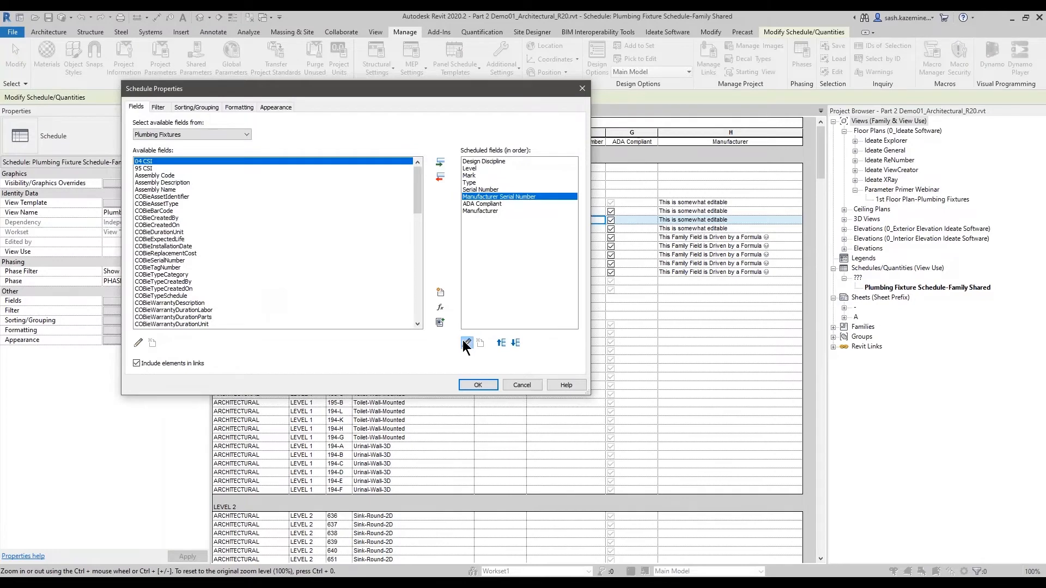
drag(318, 135, 389, 175)
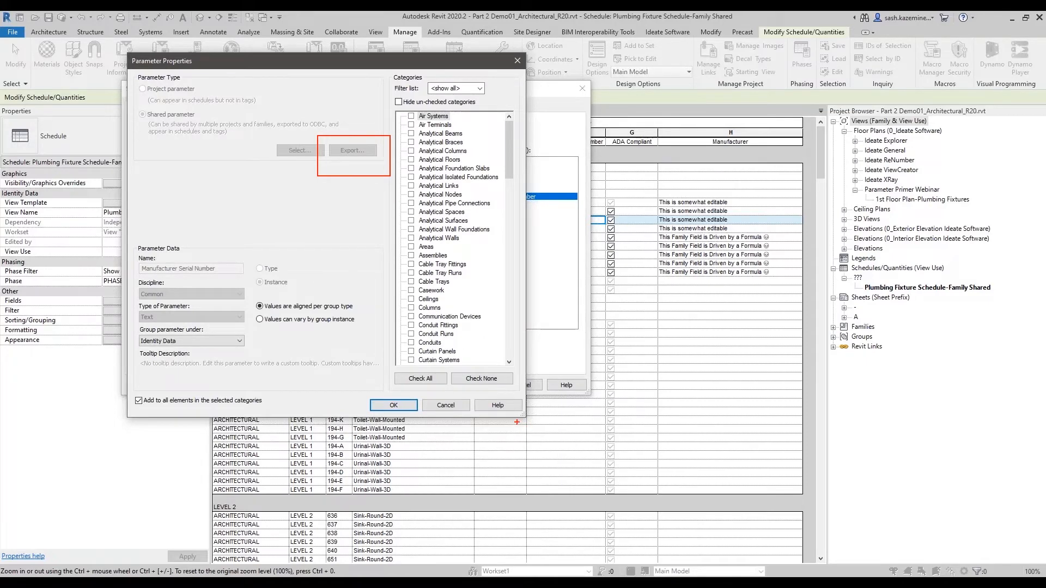
click(445, 403)
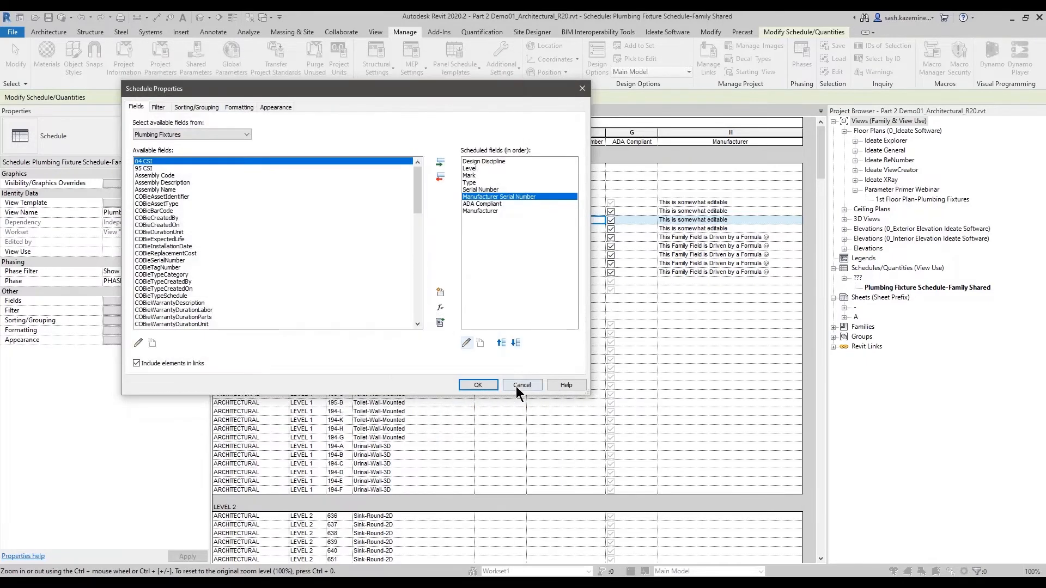
click(519, 385)
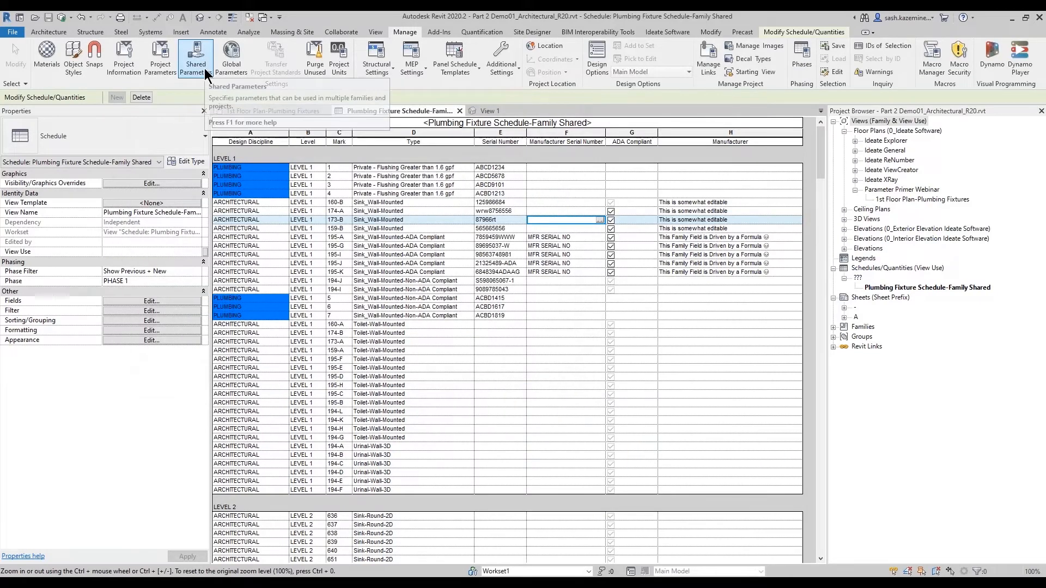
- Create a new shared parameter file named Parameters.txt in the Part 2 folder and confirm the Shared Parameters dialog
click(197, 60)
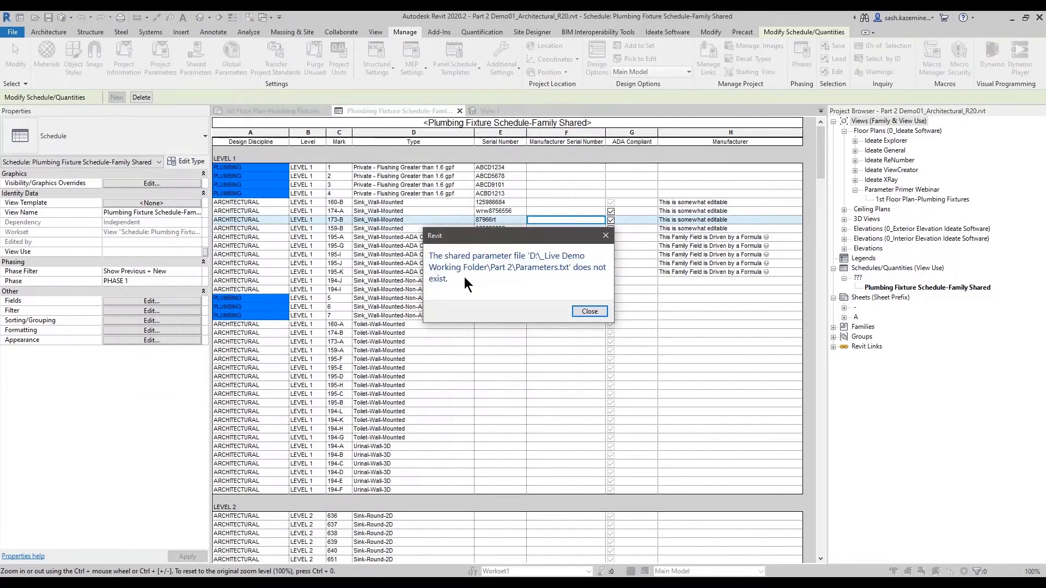
click(574, 309)
click(485, 157)
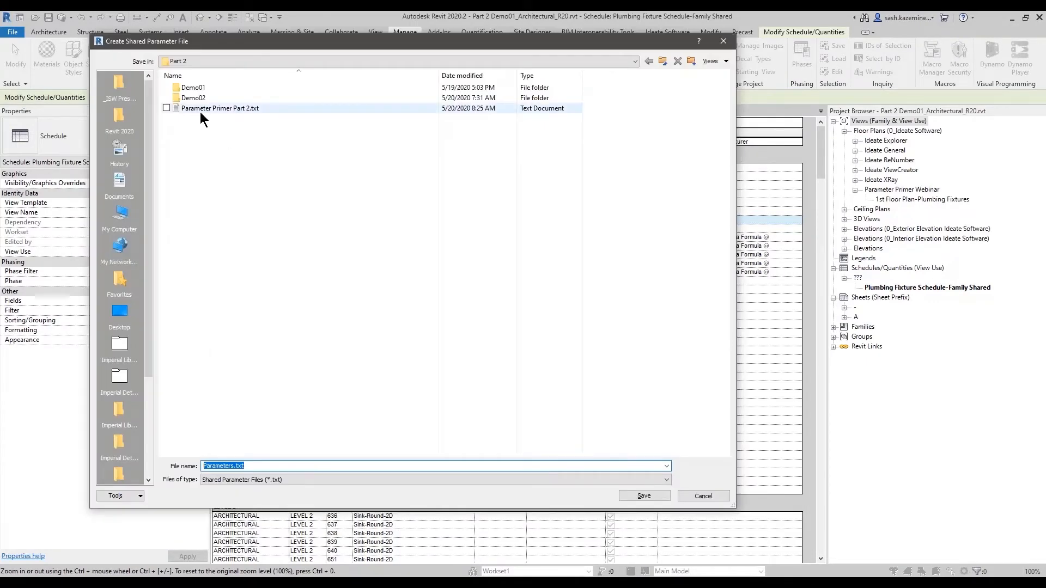
click(233, 467)
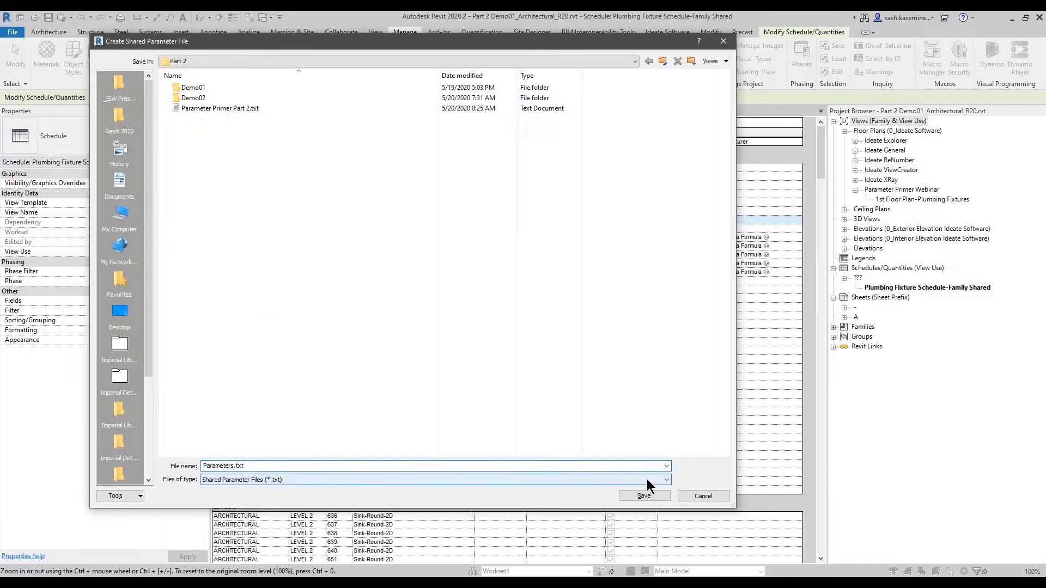
click(635, 498)
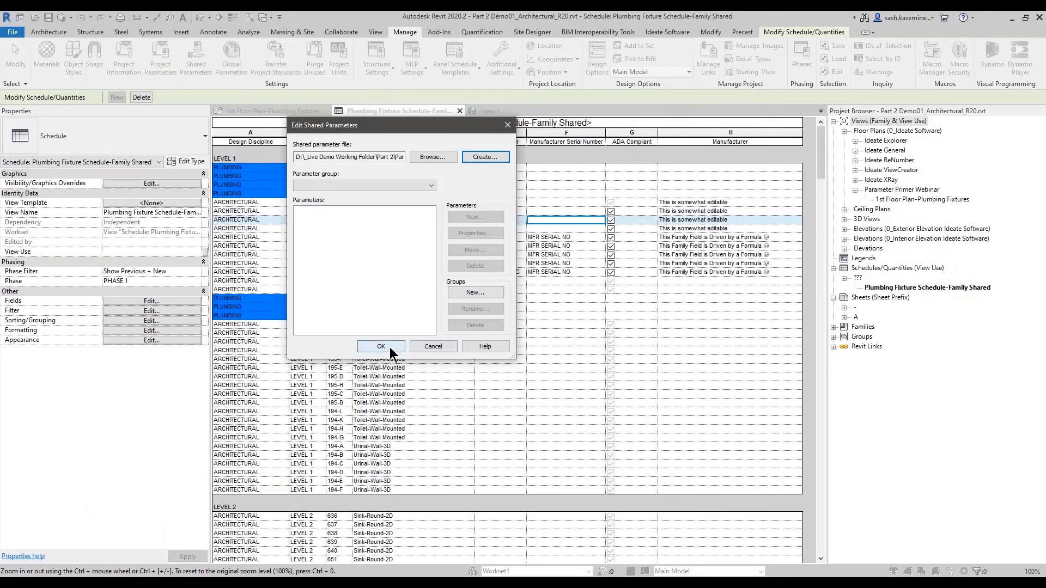
click(387, 347)
click(194, 68)
click(441, 350)
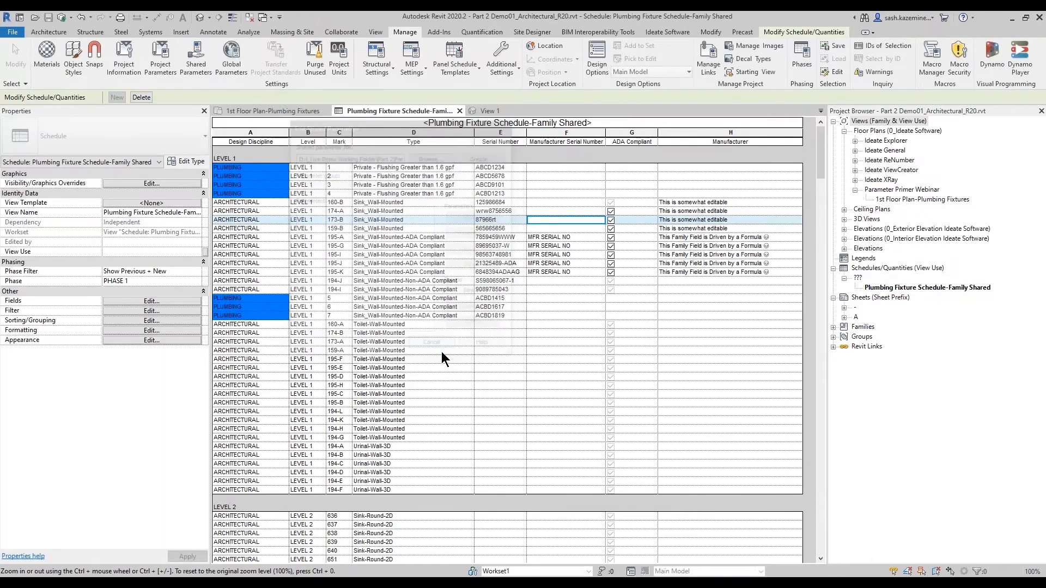
- Export the schedule's Manufacturer Serial Number parameter to the shared parameter file and confirm all dialogs
click(180, 300)
click(509, 196)
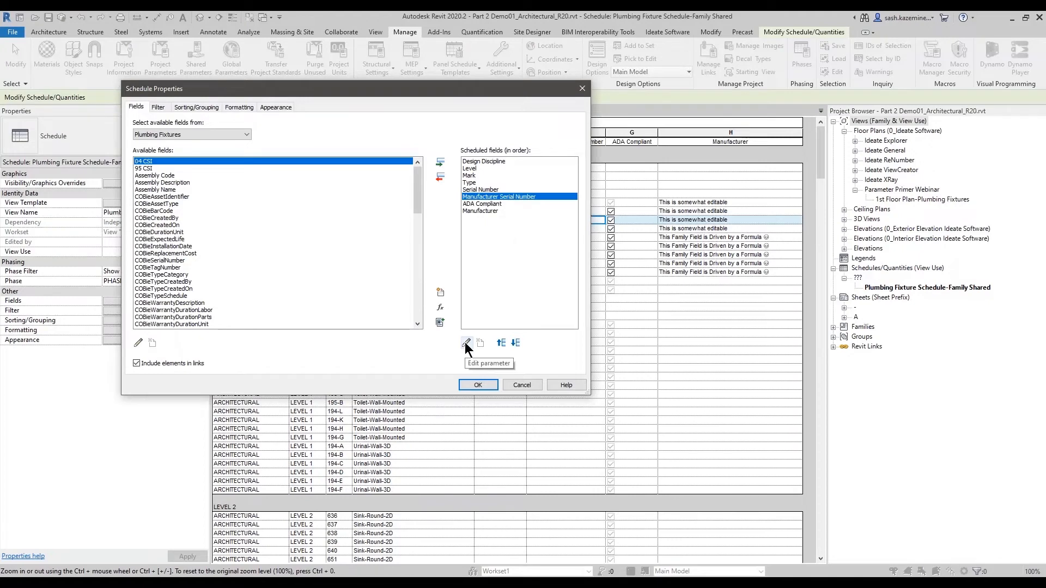
click(466, 343)
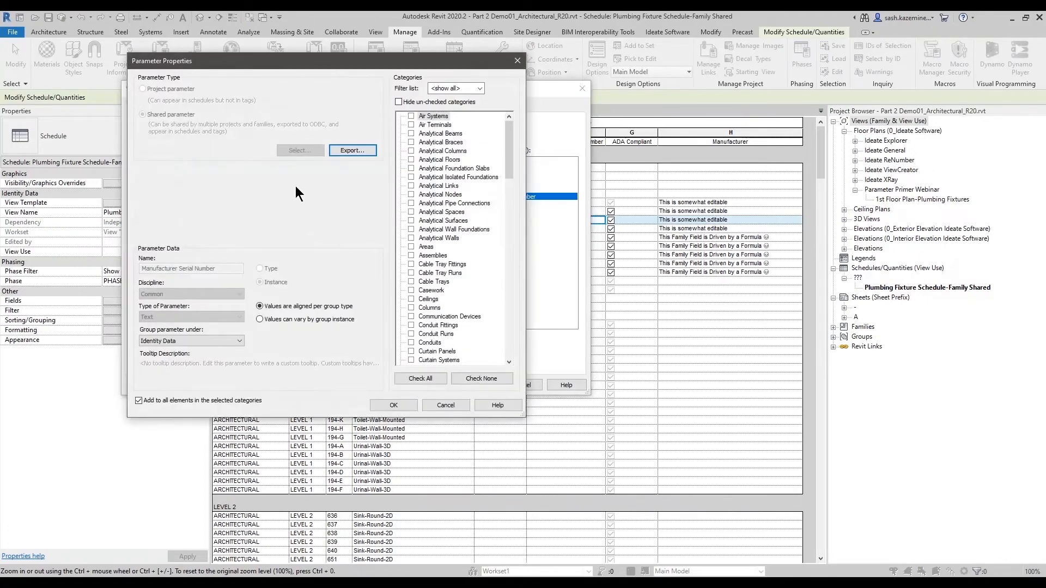
drag(328, 145, 379, 166)
key(Escape)
drag(511, 162, 519, 274)
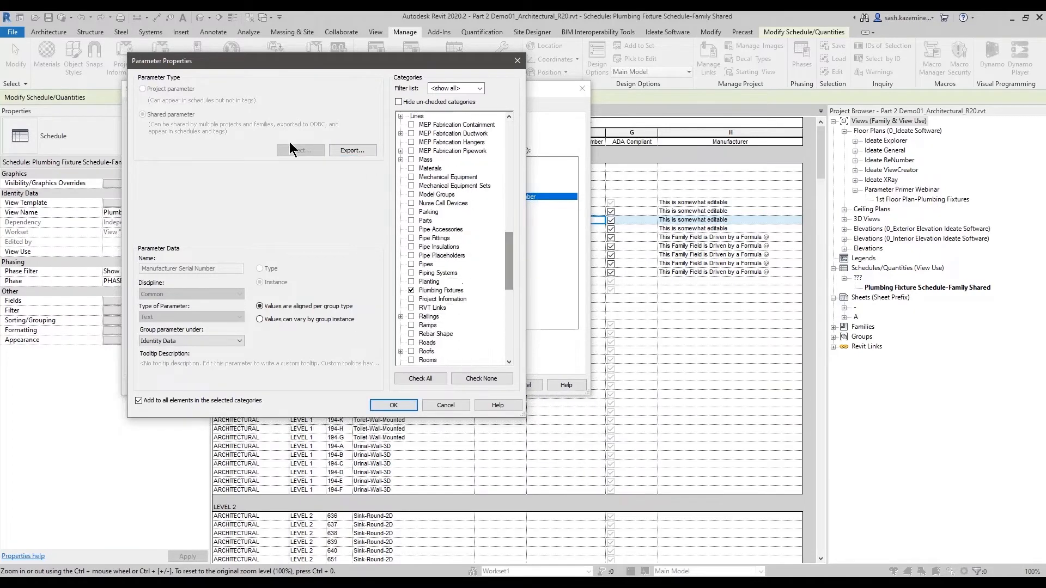
click(347, 151)
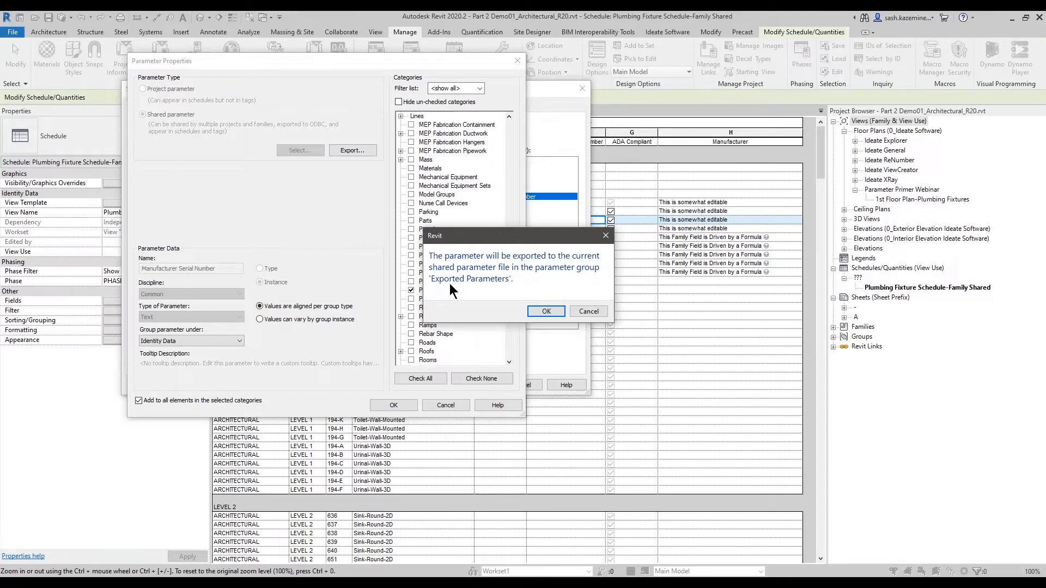
drag(424, 270, 520, 288)
click(541, 310)
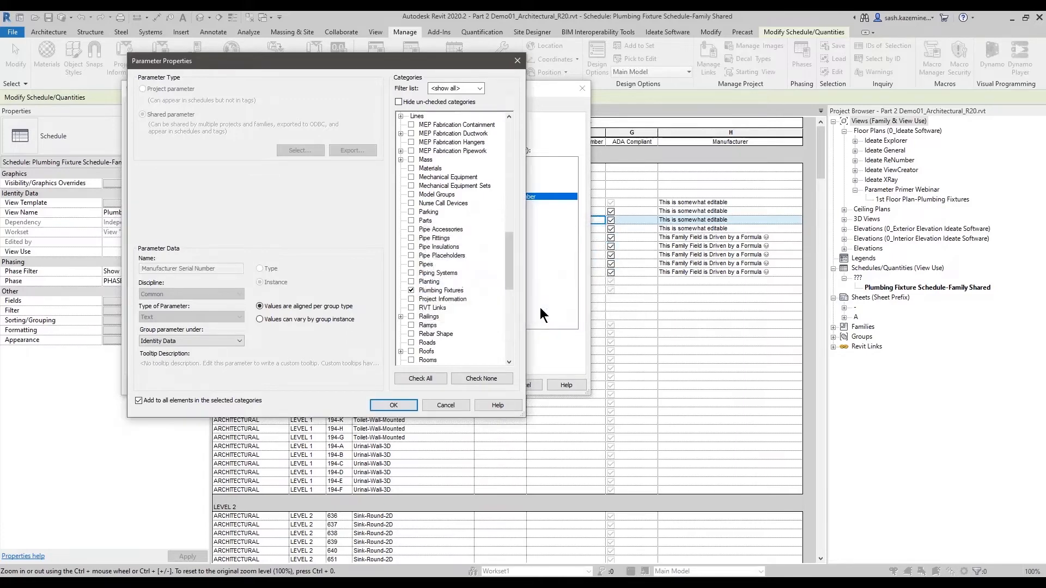
click(392, 405)
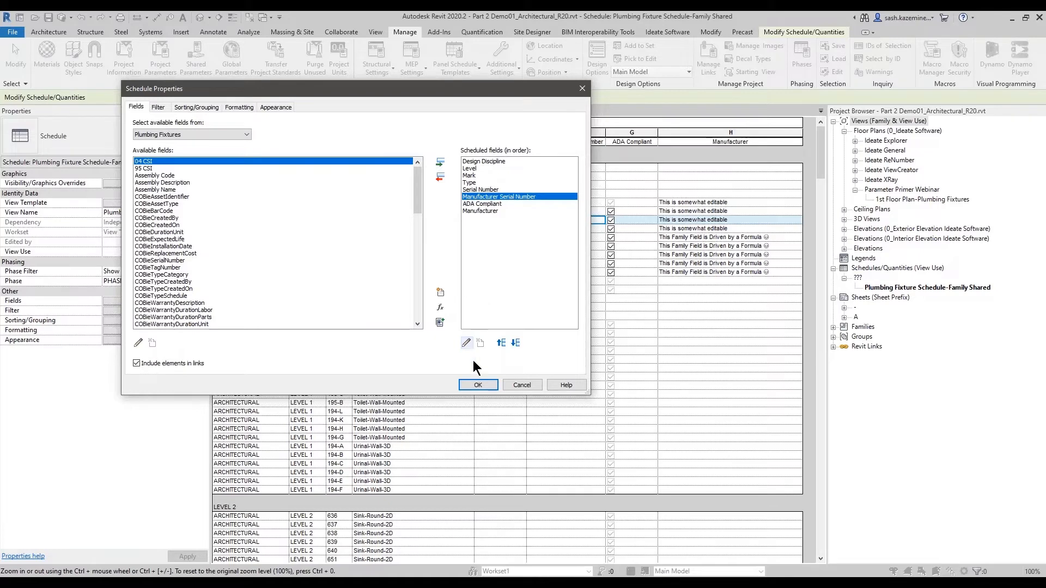
click(476, 387)
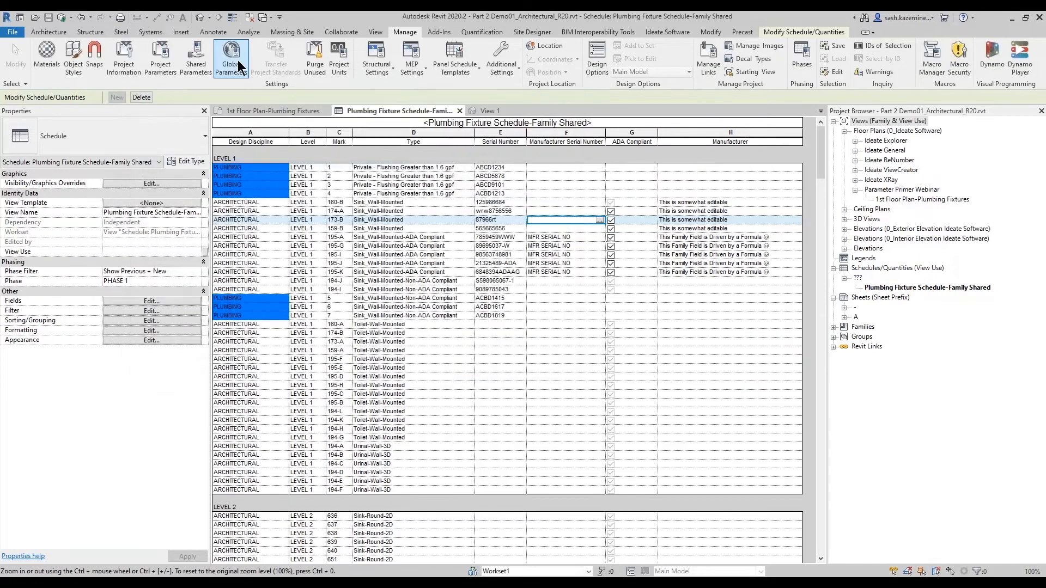
- In Shared Parameters, review the Exported Parameters group and create a new parameter group named General Data
click(202, 61)
click(321, 210)
click(331, 185)
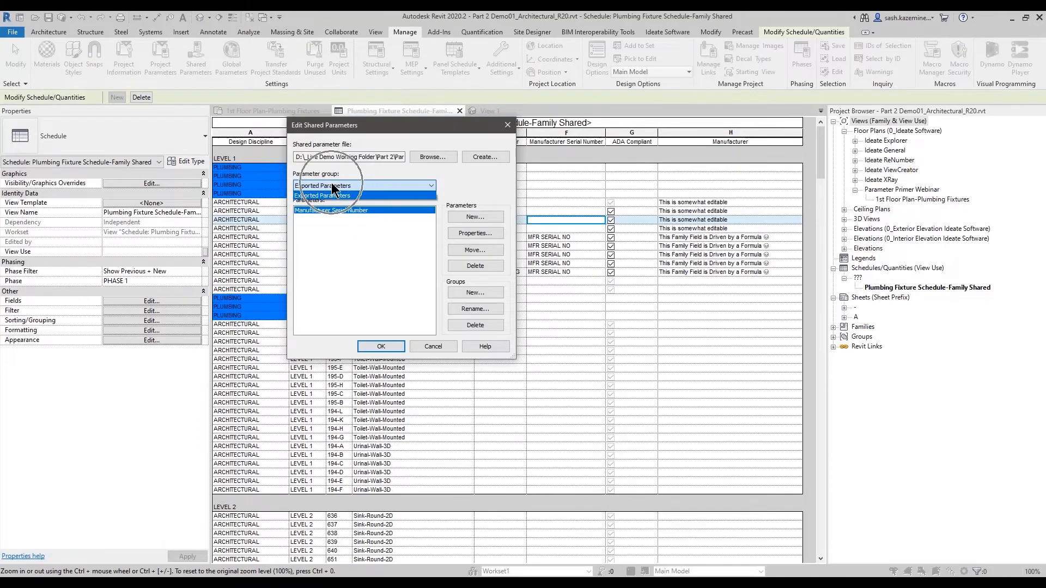
click(352, 244)
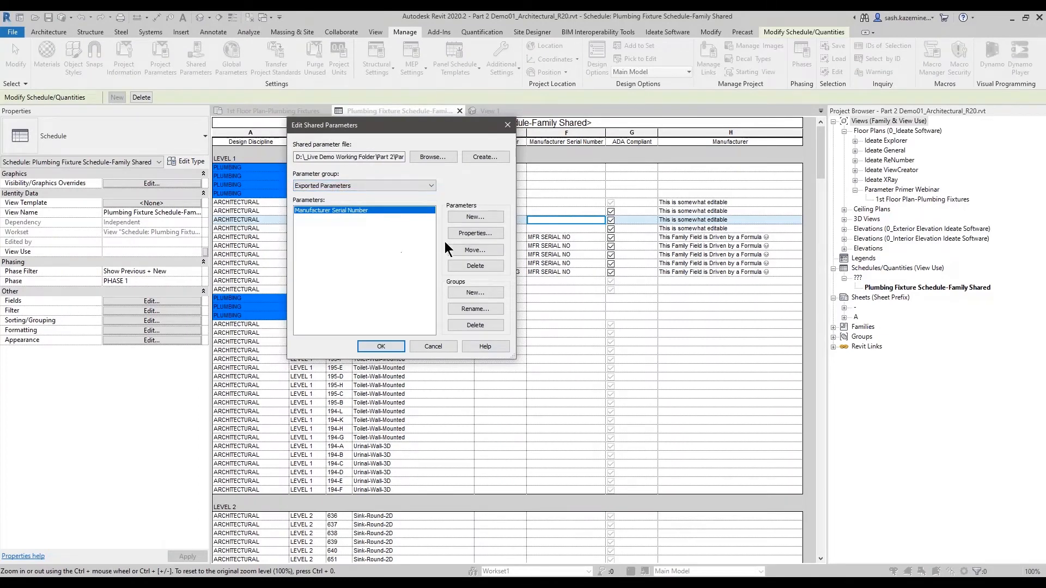
click(468, 293)
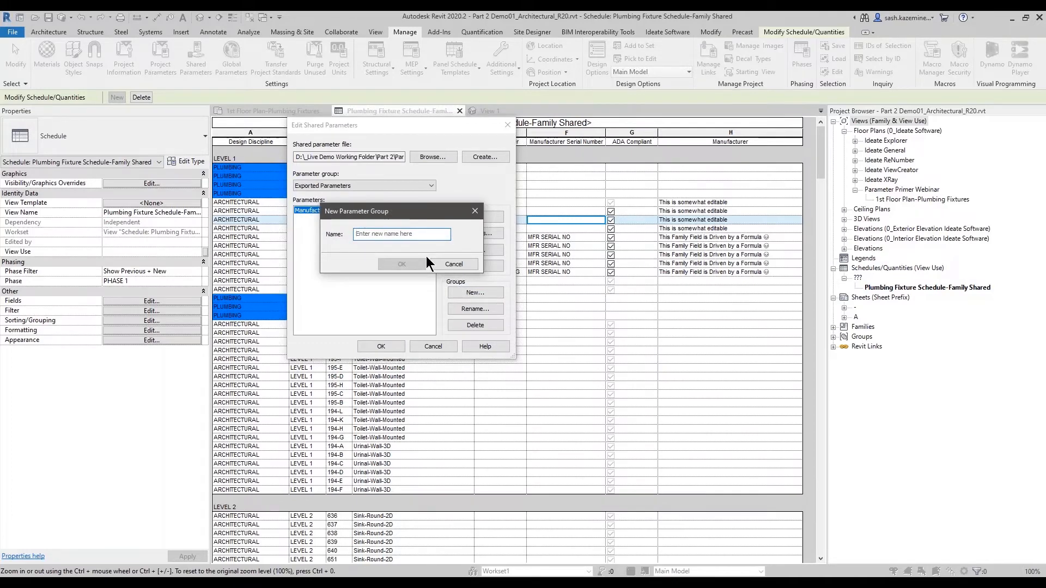
text(General Data)
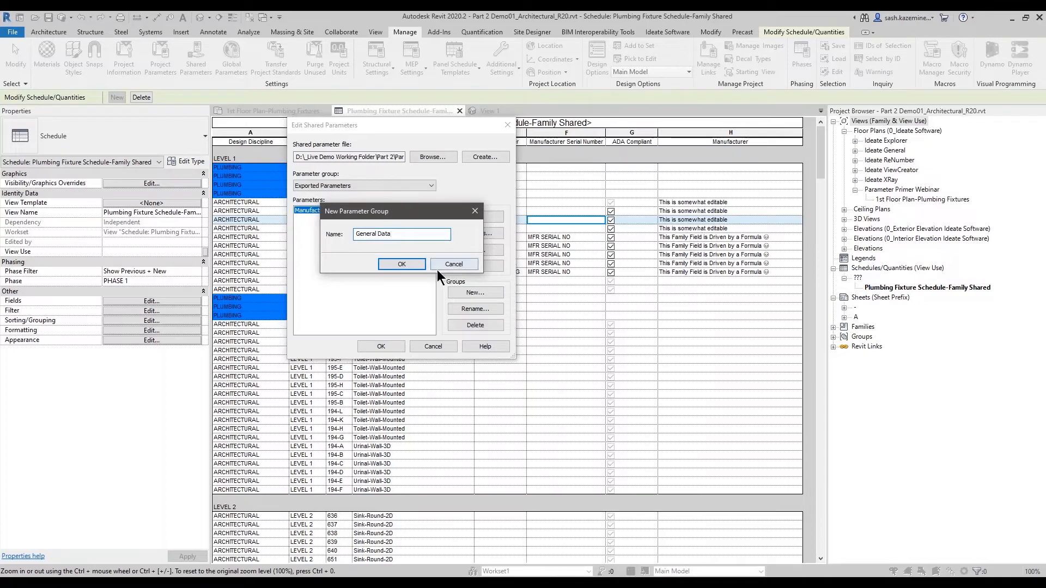
click(401, 263)
- Move the Manufacturer Serial Number parameter from Exported Parameters into the General Data group, check that group, and confirm
click(360, 187)
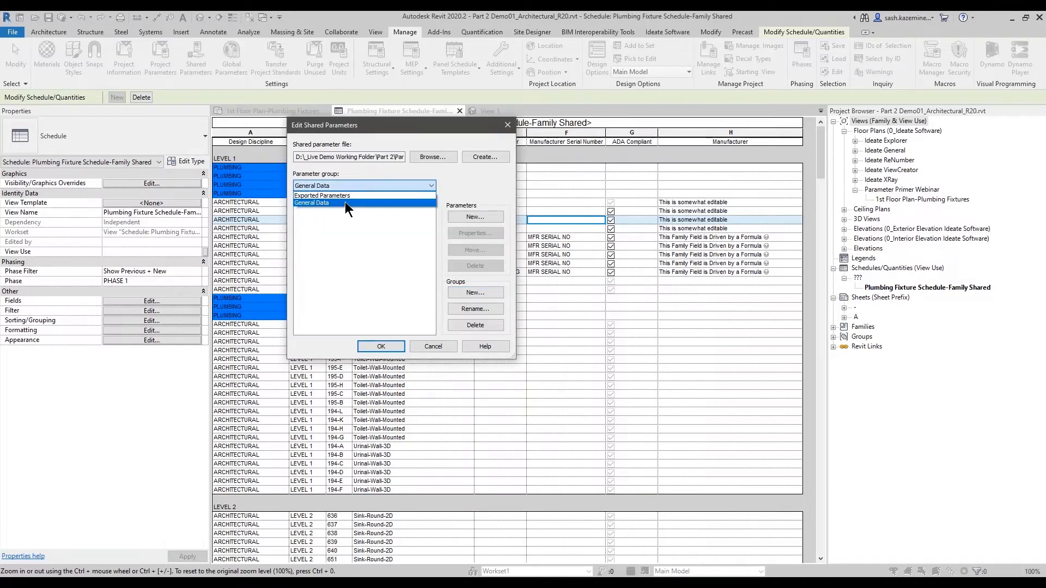
click(344, 195)
click(331, 211)
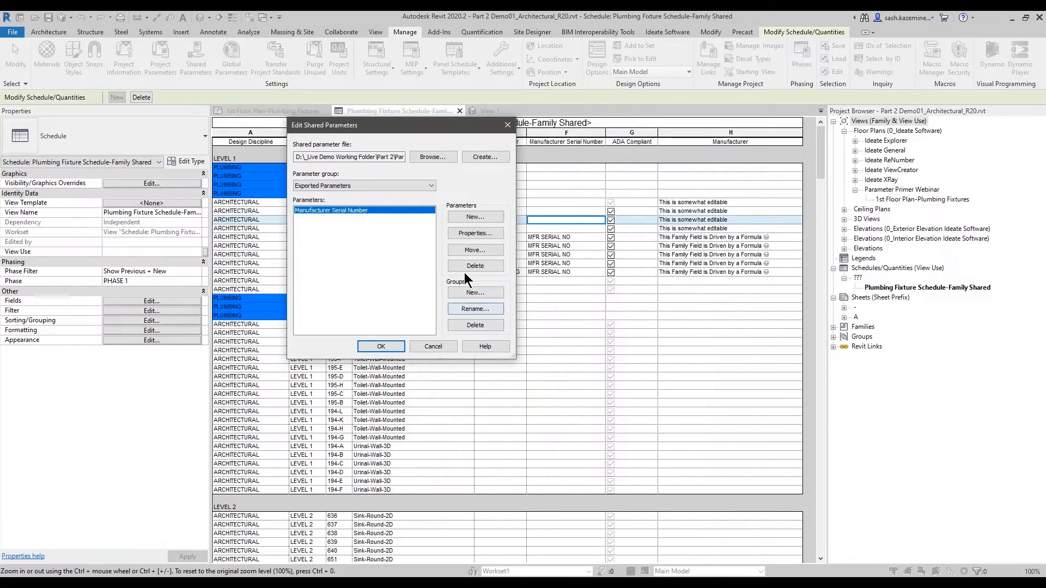
click(473, 250)
click(383, 250)
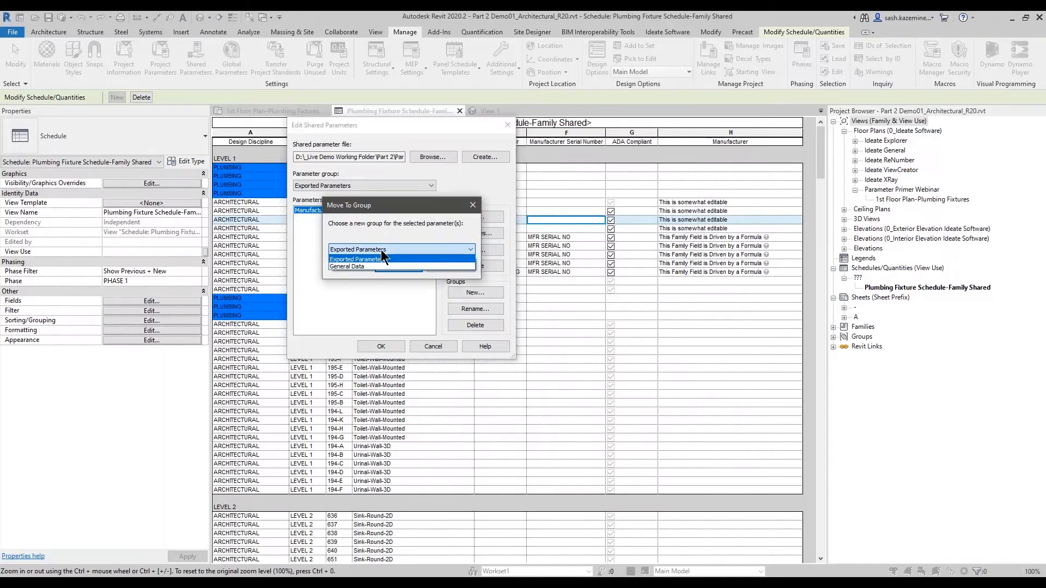
click(373, 263)
click(382, 266)
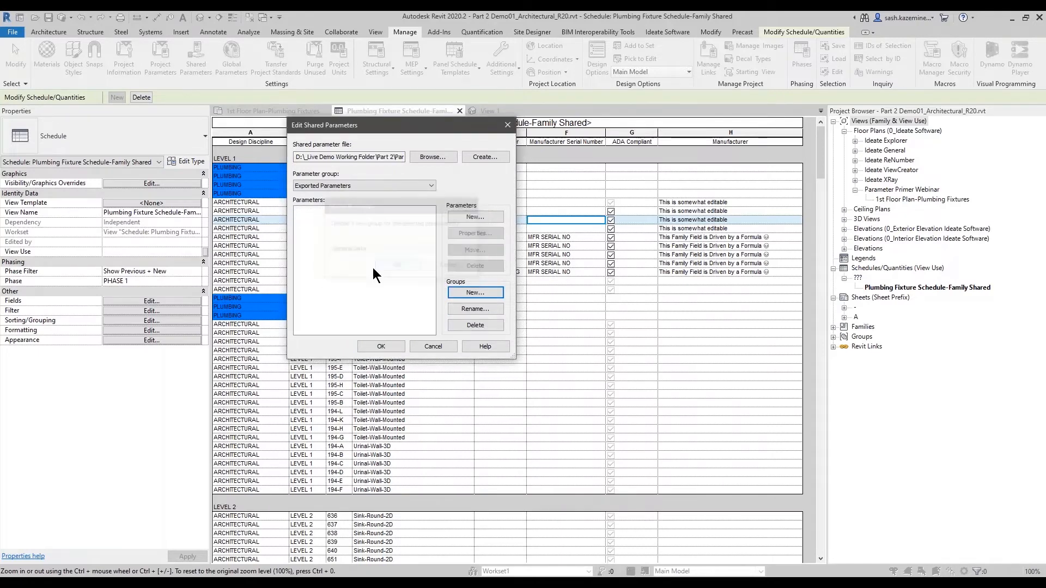
click(349, 186)
click(333, 203)
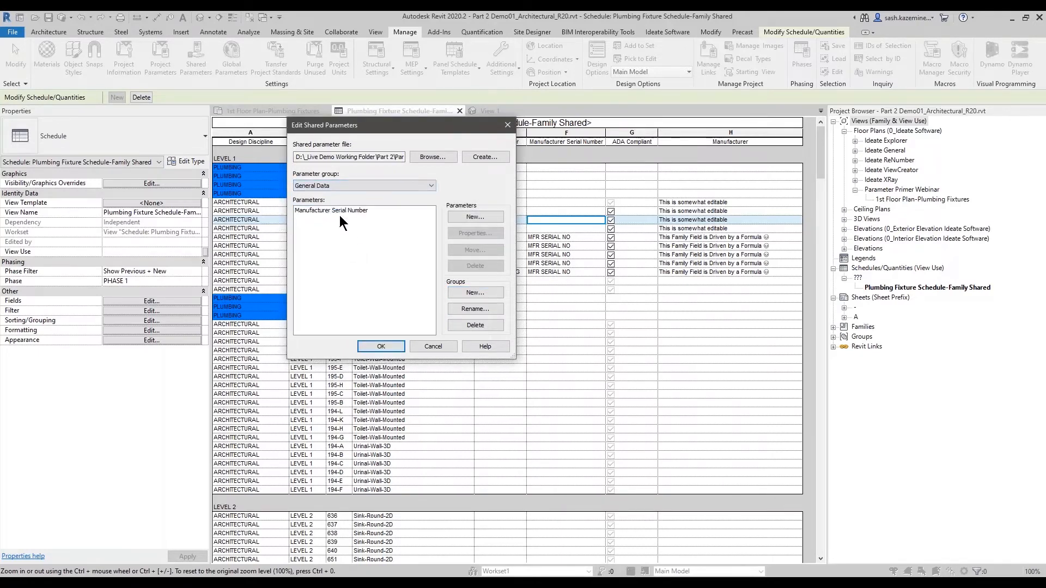
click(389, 348)
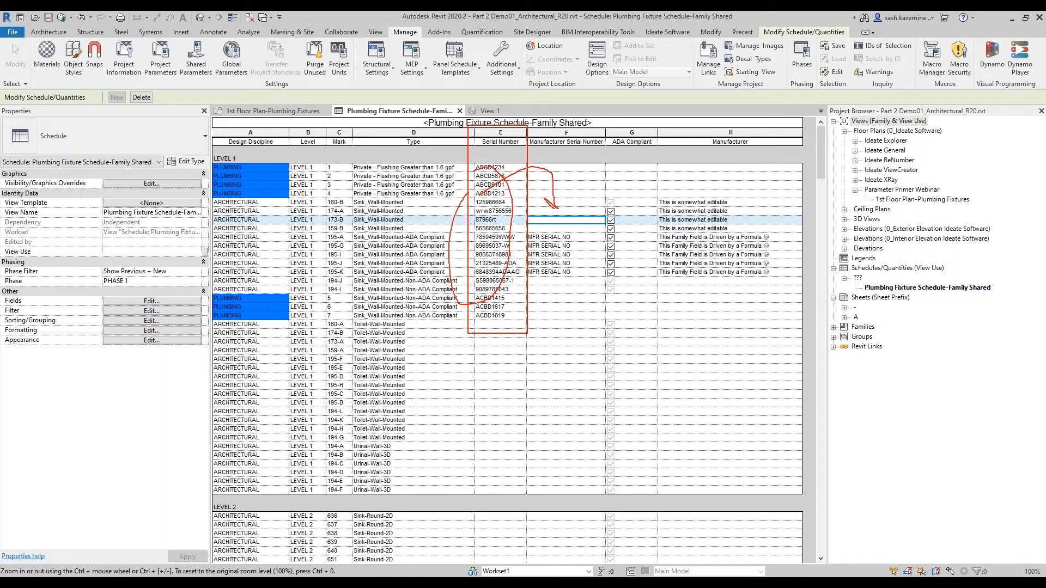
- Review the schedule's scheduled fields without changes and examine the Serial Number column cells
click(152, 301)
click(469, 190)
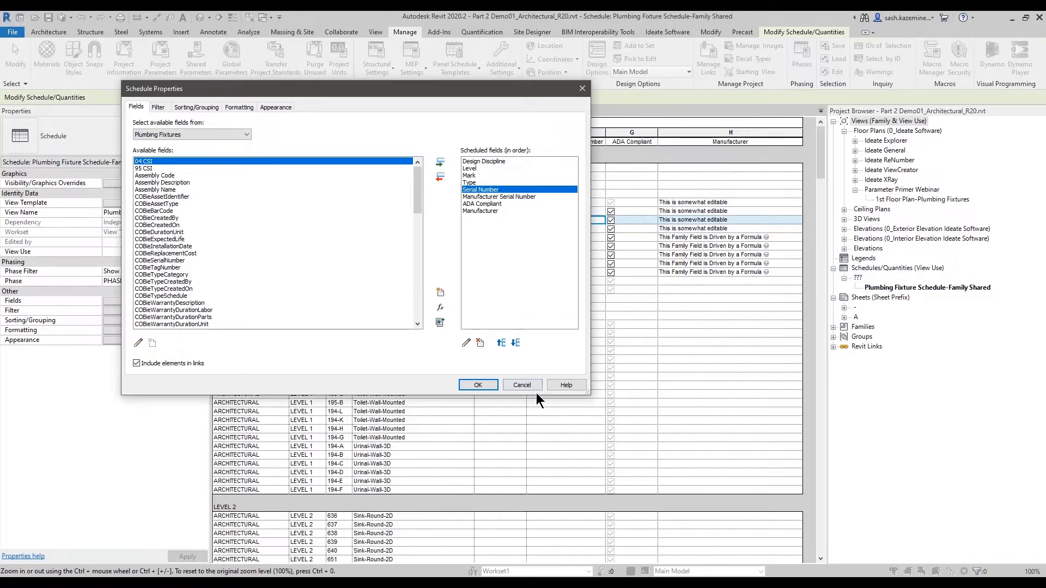
click(521, 386)
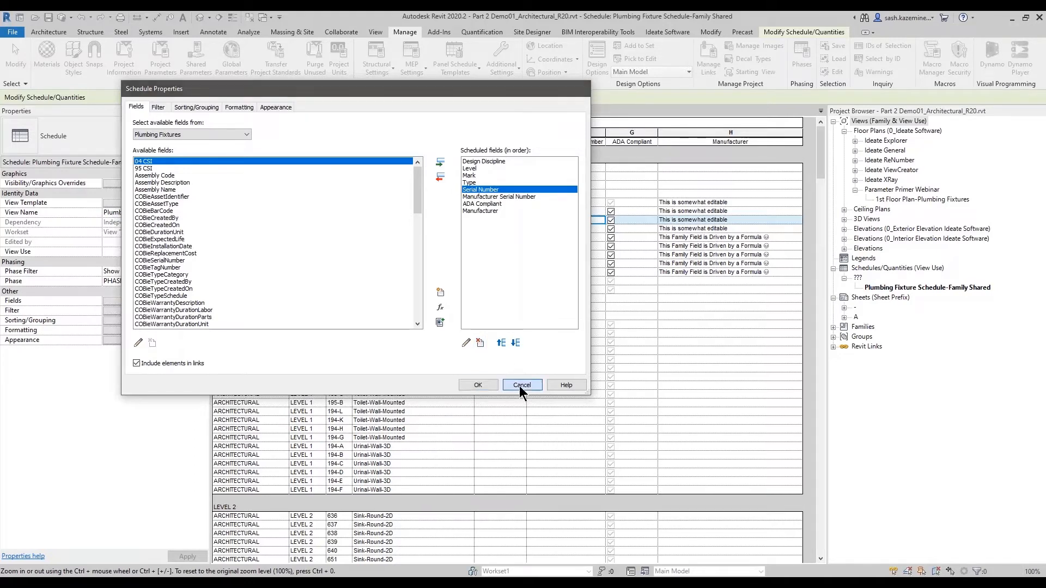
drag(503, 165, 495, 318)
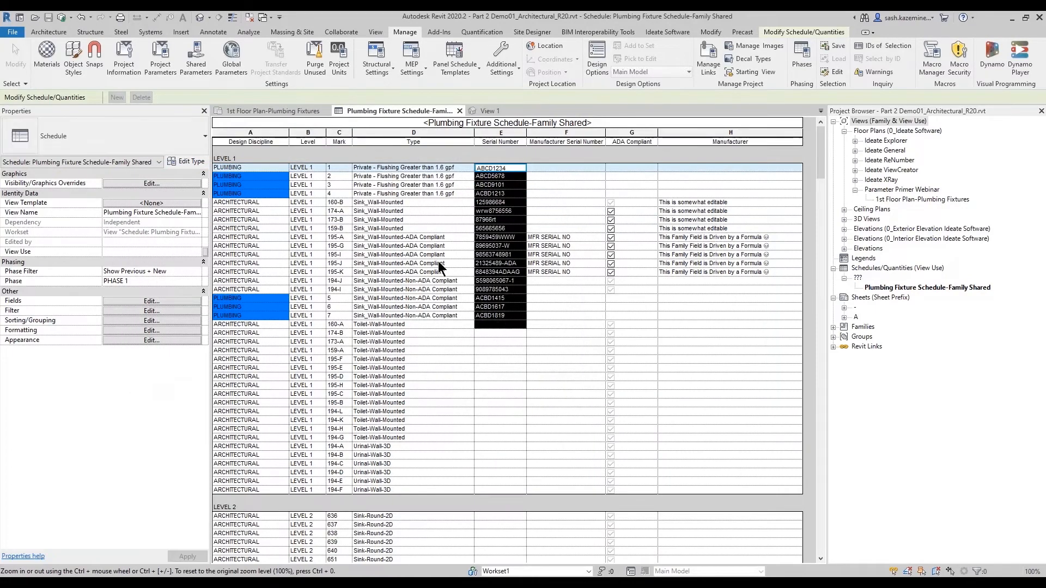
click(552, 168)
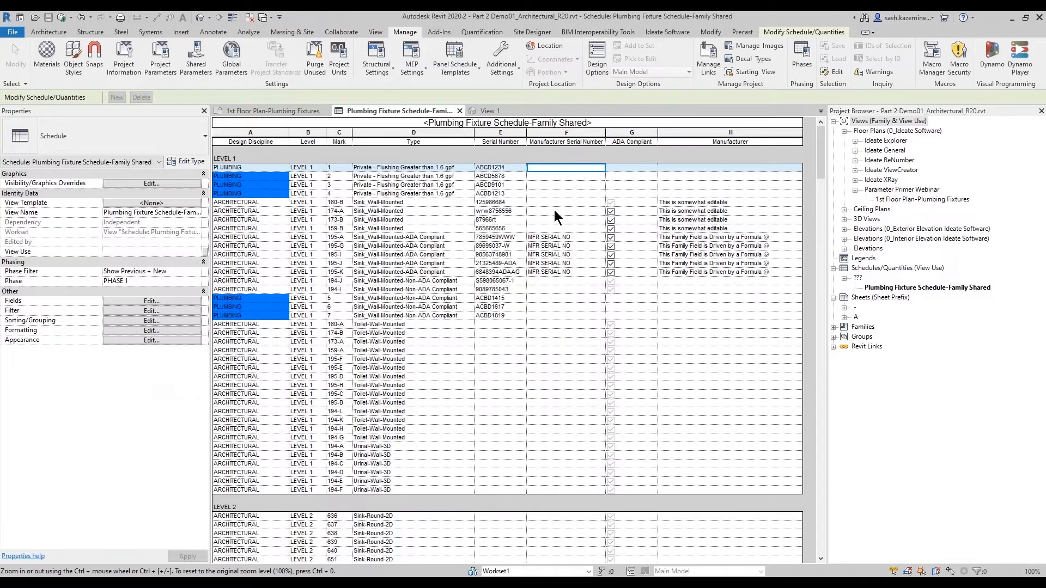
- Create a new Ideate BIMLink instance link from the Plumbing Fixture Schedule-Family Shared schedule
click(677, 34)
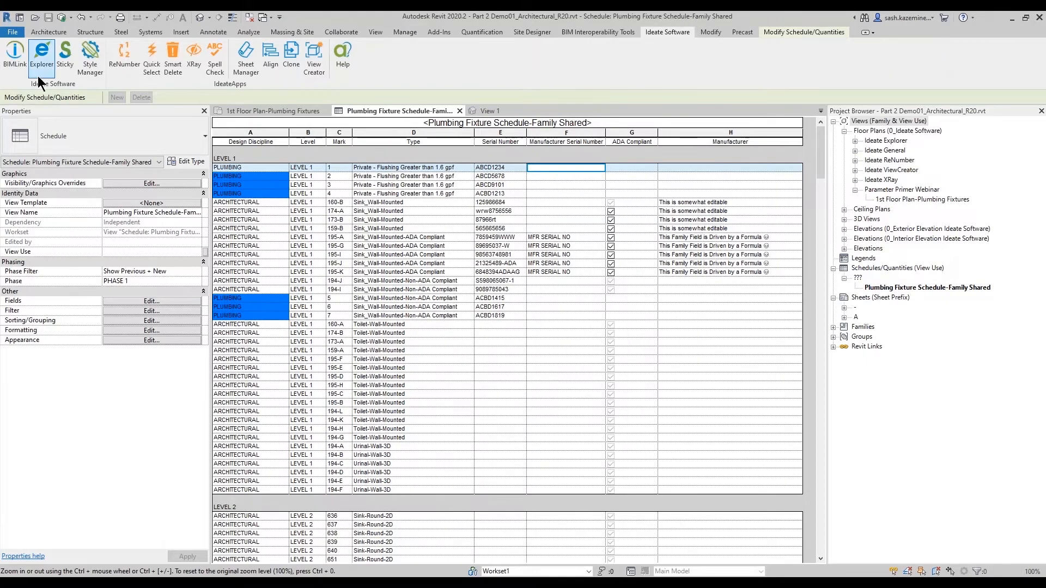
click(11, 64)
drag(399, 185, 320, 88)
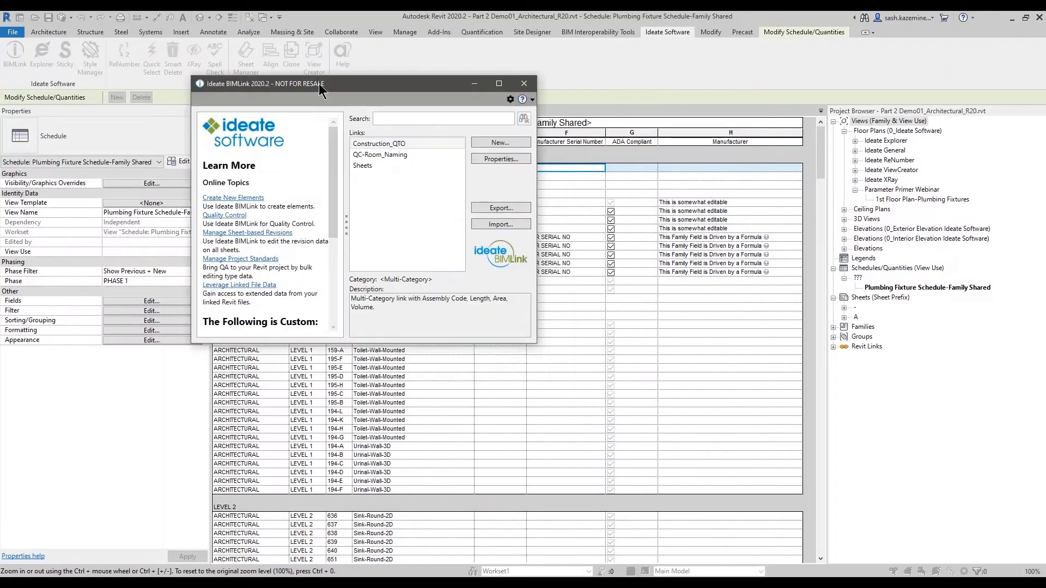
click(488, 142)
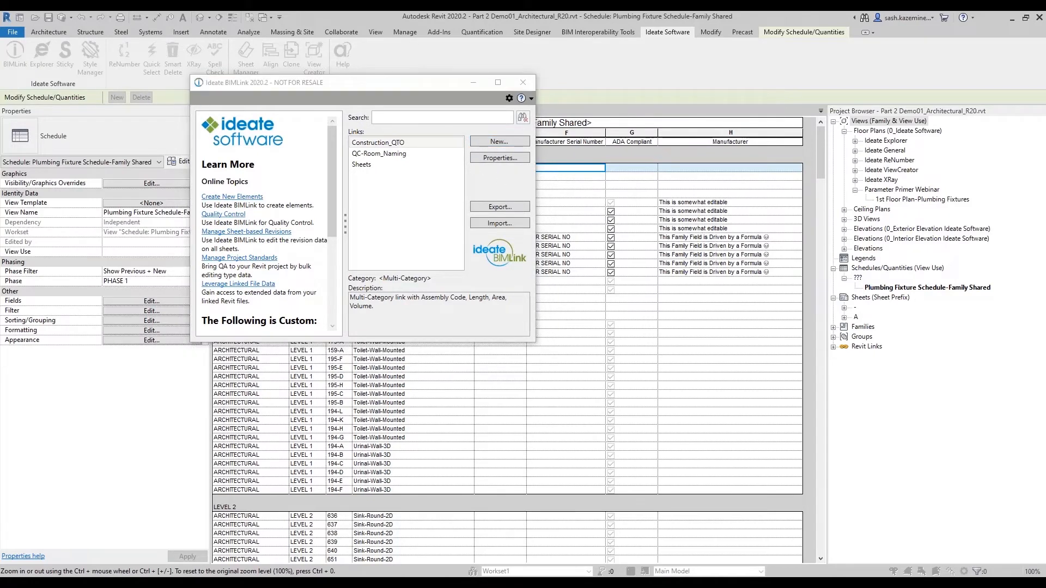
click(218, 192)
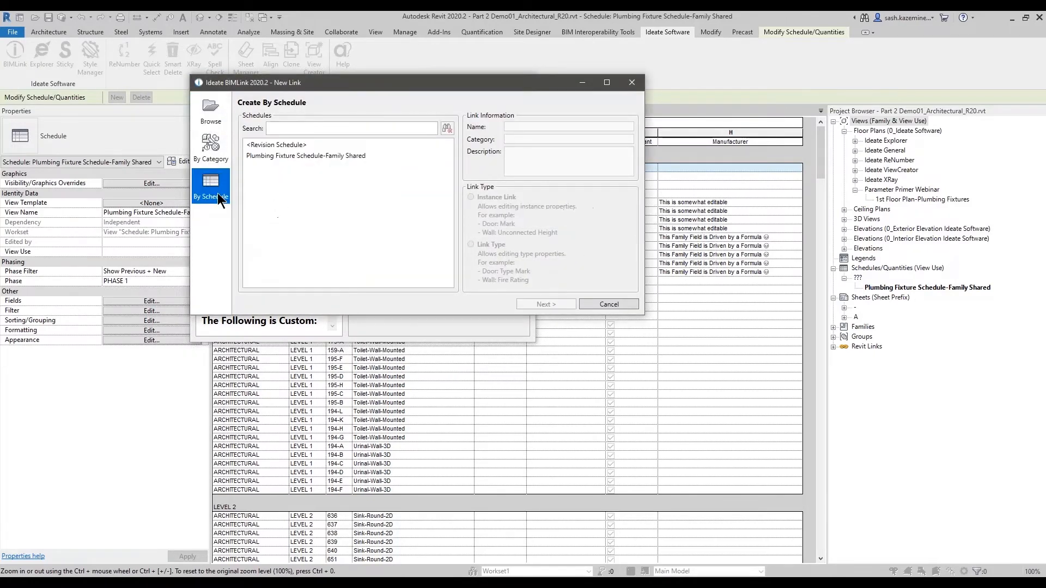
click(281, 157)
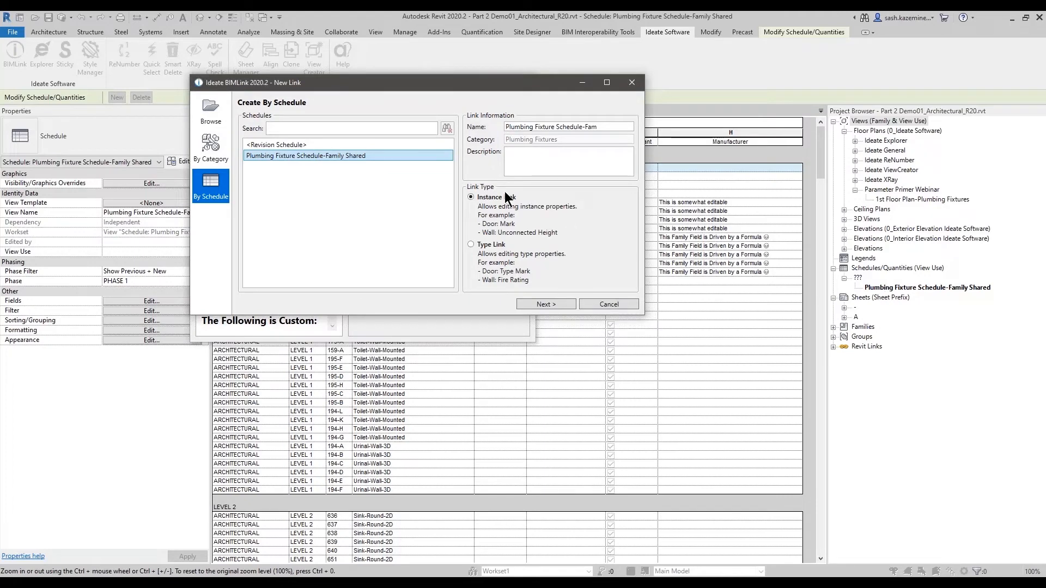
key(ctrl)
key(ctrl)
key(ctrl)
click(548, 306)
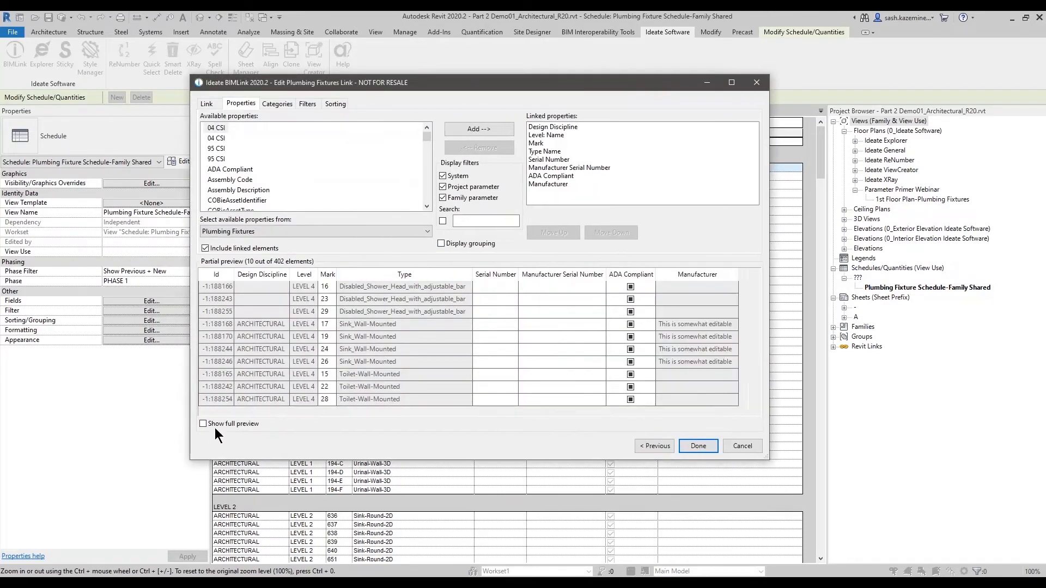
- Show the full preview of the link's elements, examine the Serial Number and Manufacturer Serial Number columns, and finish the link
click(215, 426)
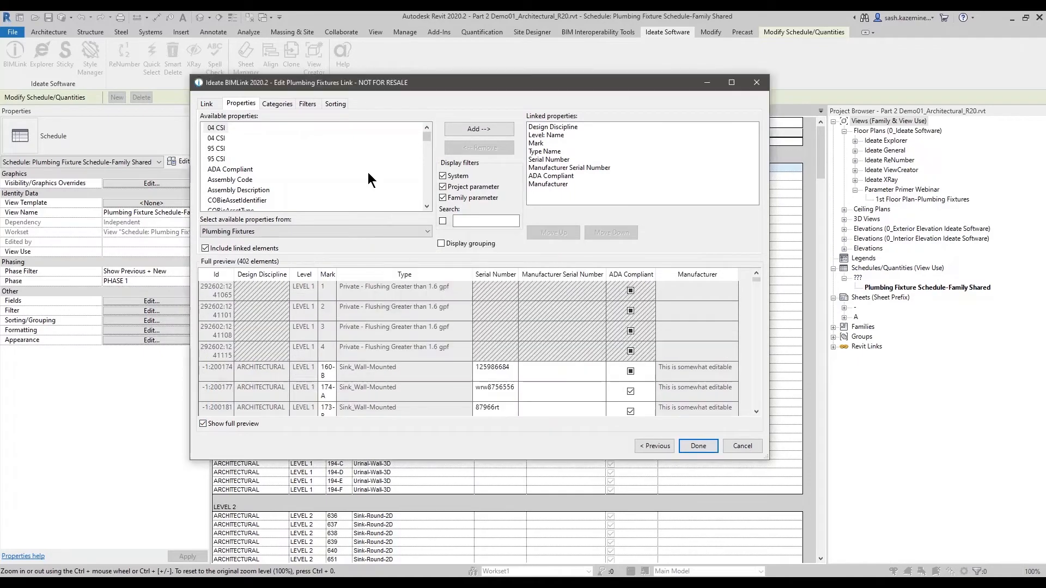
drag(376, 79, 305, 3)
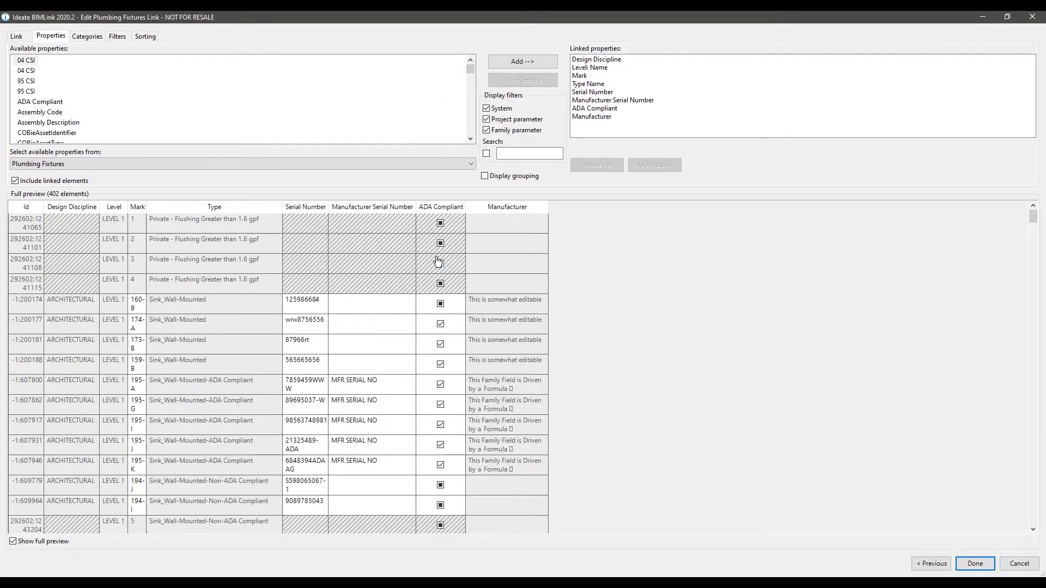
drag(273, 196, 476, 298)
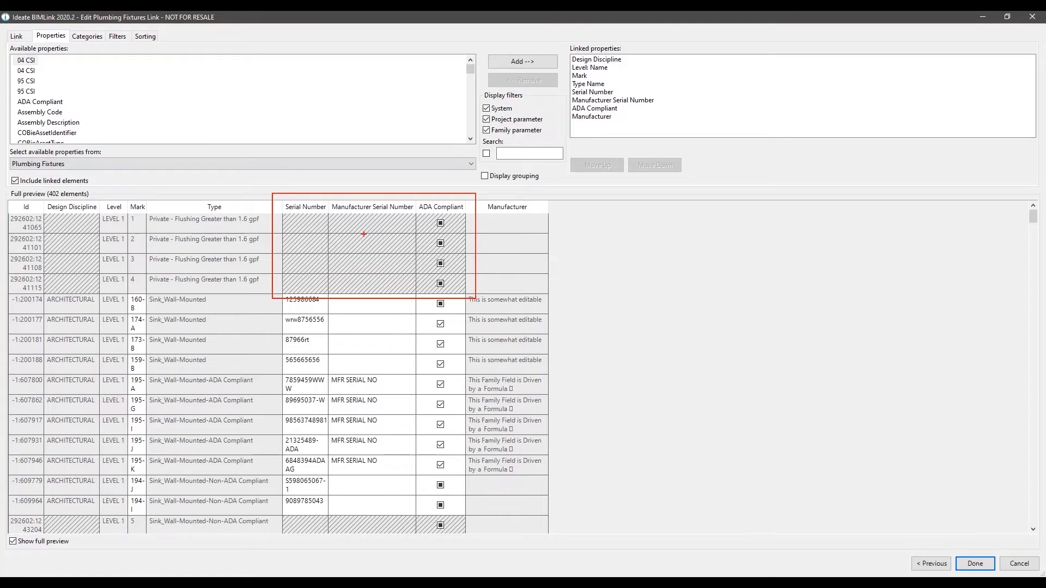
mouse_move(431, 217)
mouse_down()
mouse_move(457, 270)
mouse_move(436, 215)
mouse_up()
key(Escape)
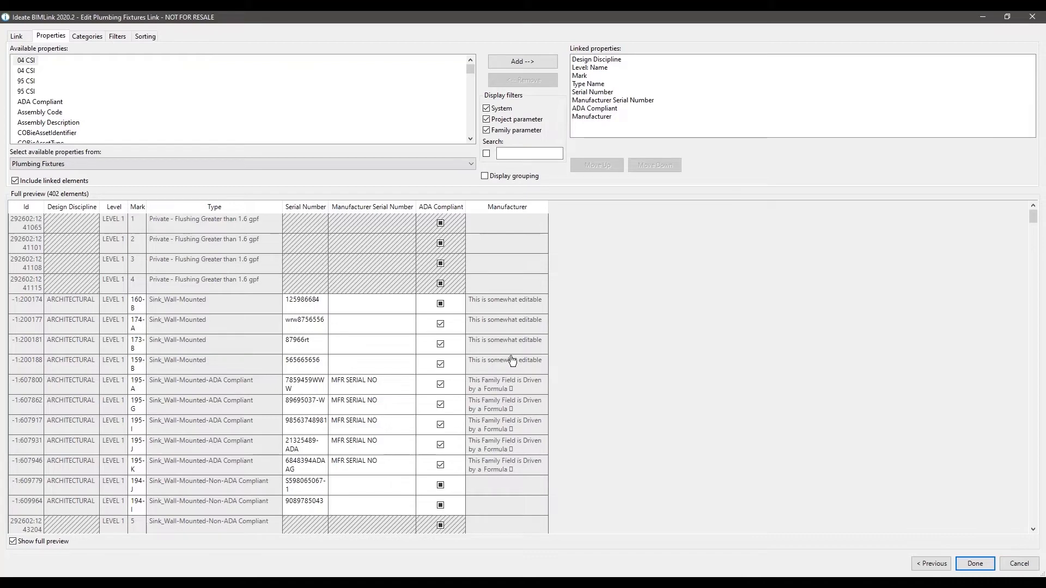
scroll(498, 381, down, 3)
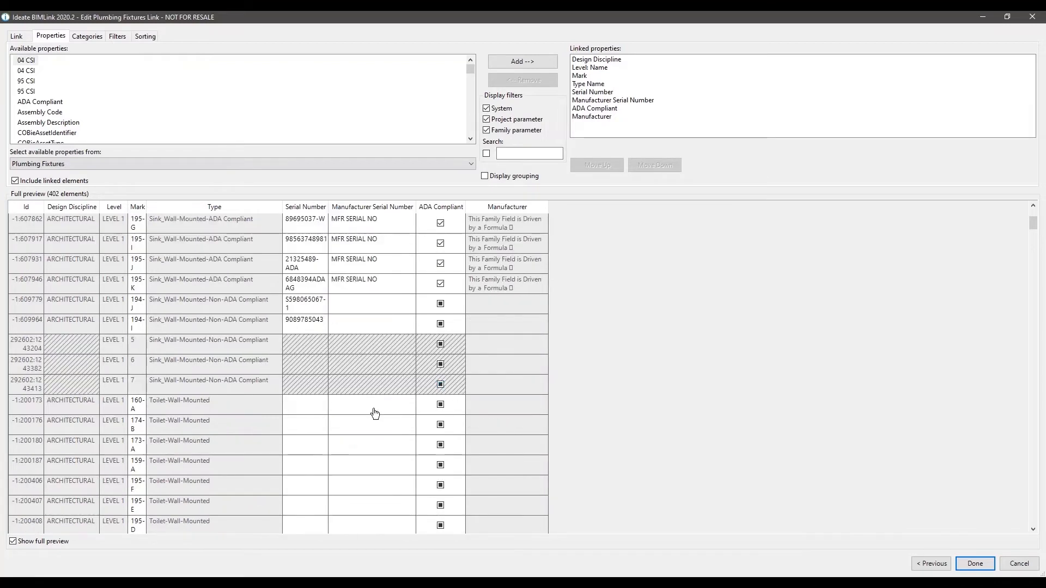
scroll(392, 358, up, 3)
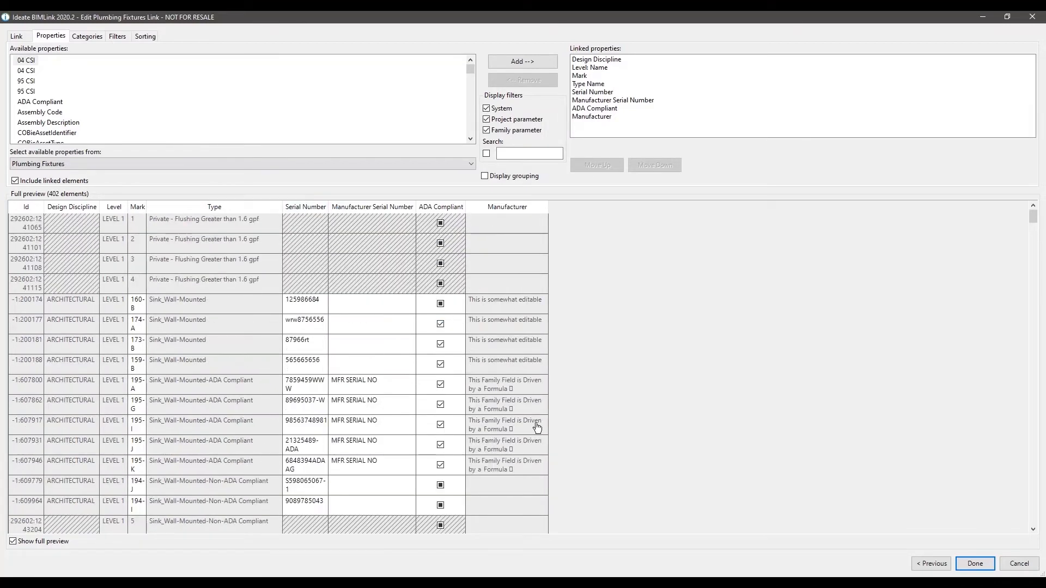
scroll(435, 409, down, 2)
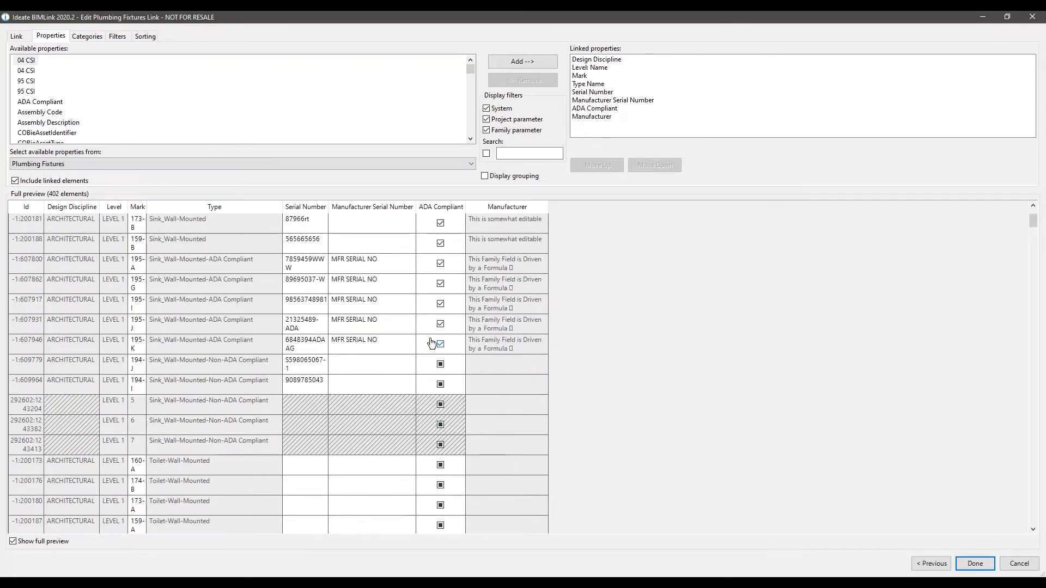
click(966, 567)
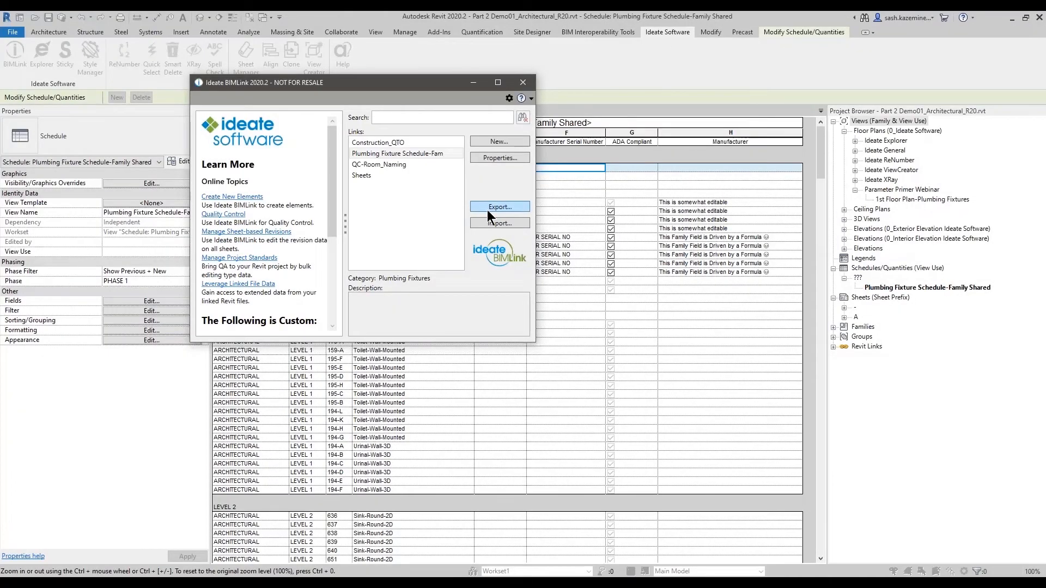
- Export the Plumbing Fixture Schedule-Fam link to an Excel file
click(488, 210)
click(765, 497)
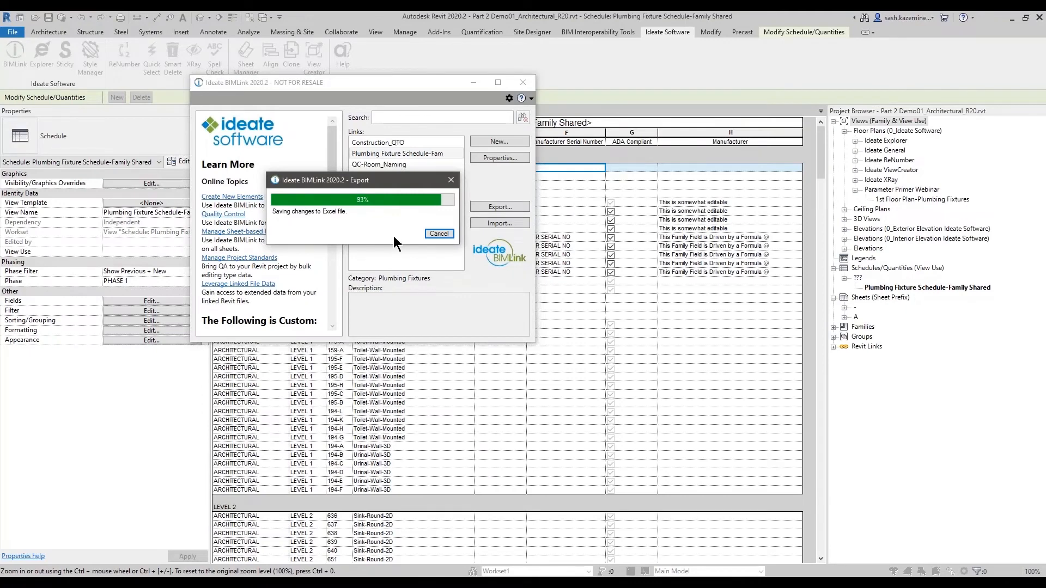
click(438, 233)
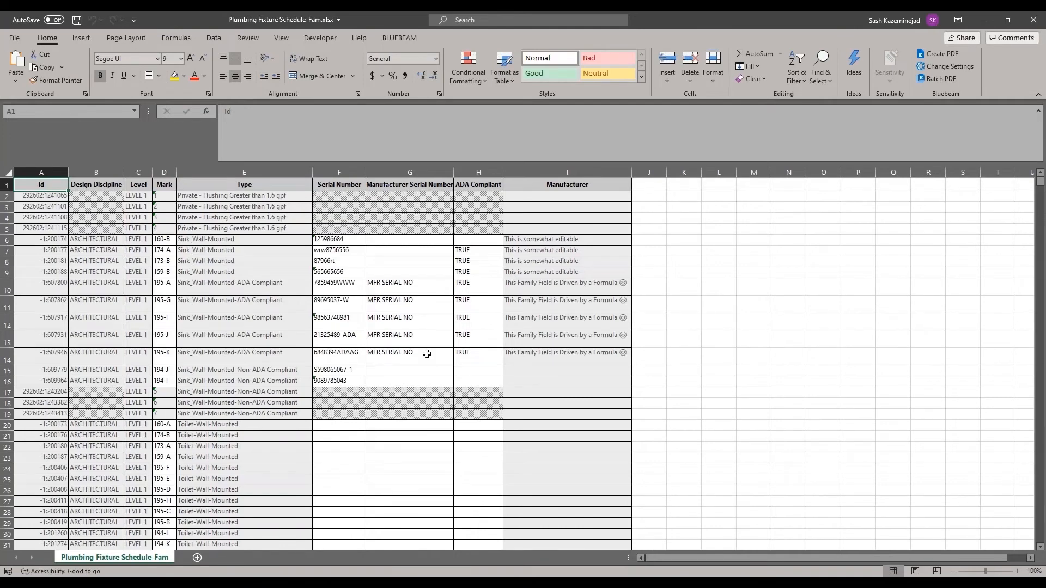
- Copy the Serial Number values in F6:F16 and paste them as values into the Manufacturer Serial Number column from G6
drag(335, 242, 333, 381)
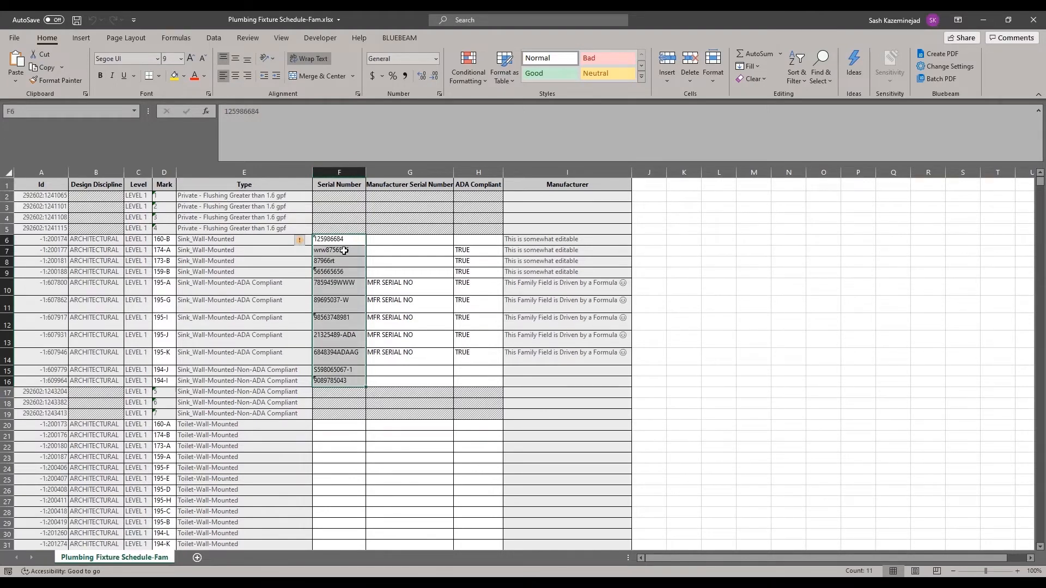
key(ctrl+c)
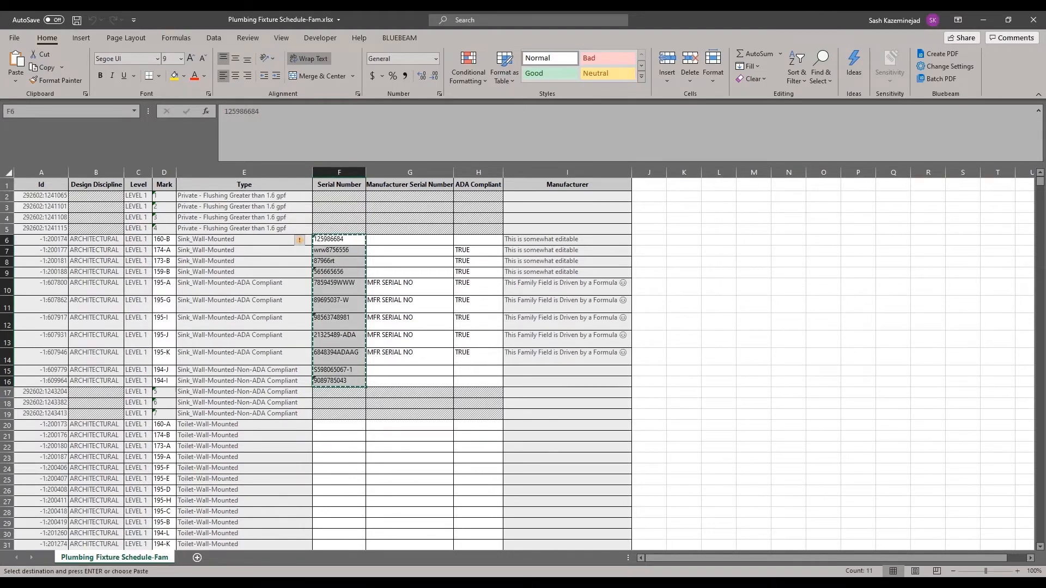
click(392, 239)
click(16, 80)
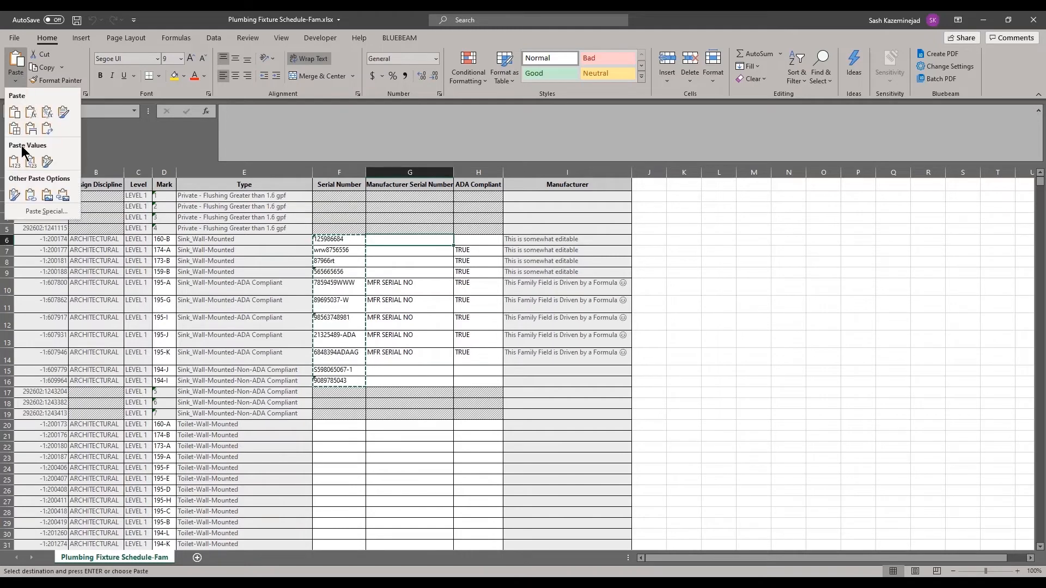
click(13, 161)
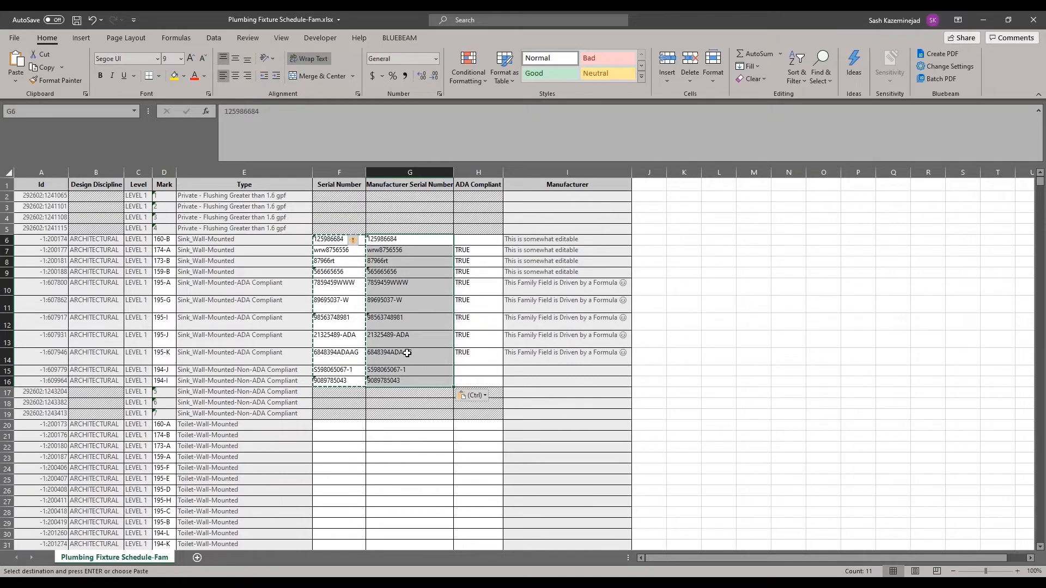
key(Escape)
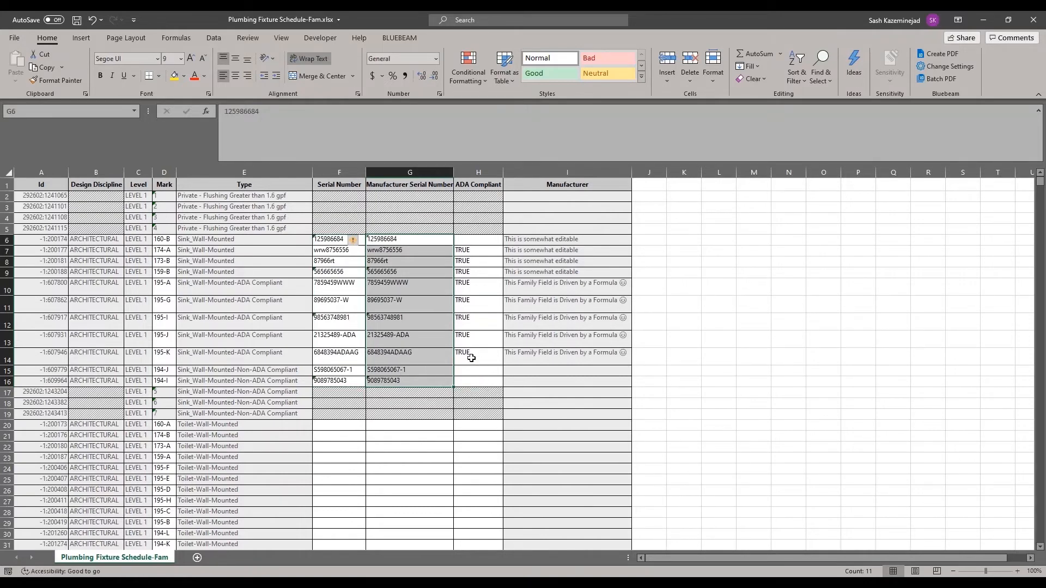
- Fill TRUE into the ADA Compliant cells H15:H16 and H6, and enter TRUE in H20
click(478, 358)
drag(502, 365, 502, 385)
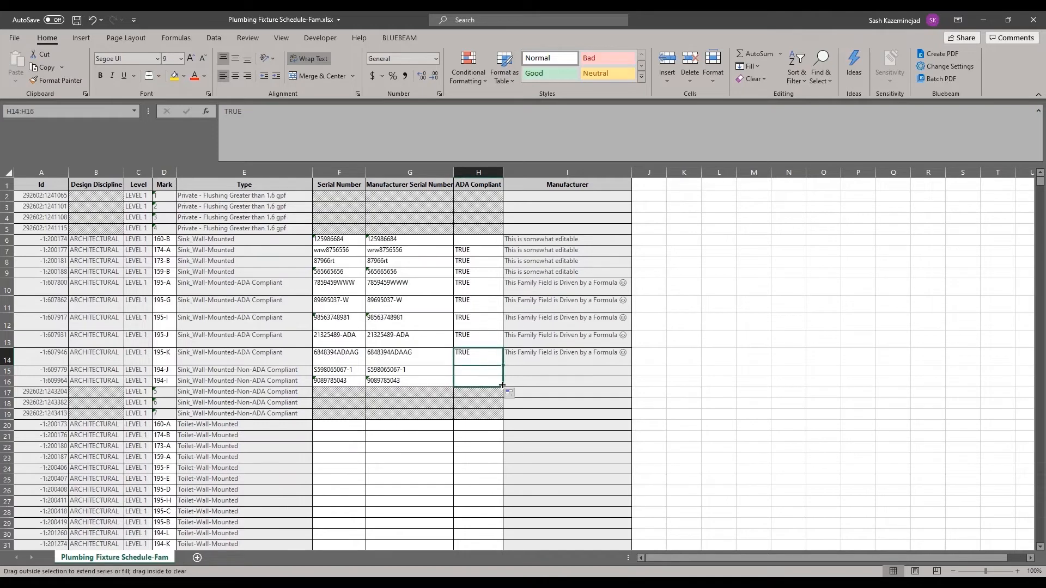
click(482, 250)
drag(502, 255, 500, 243)
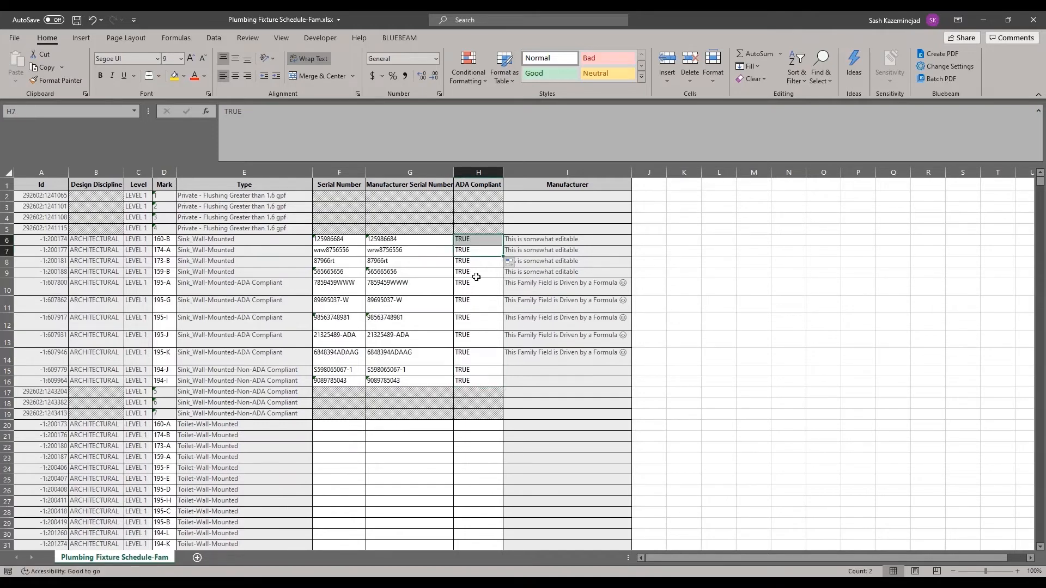
click(472, 427)
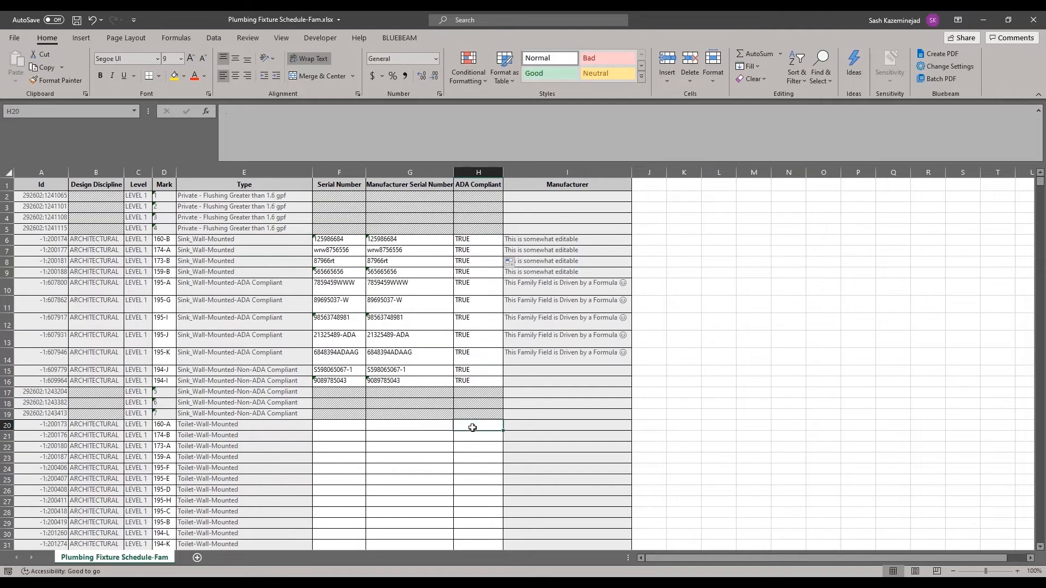
text(TRUE)
key(Return)
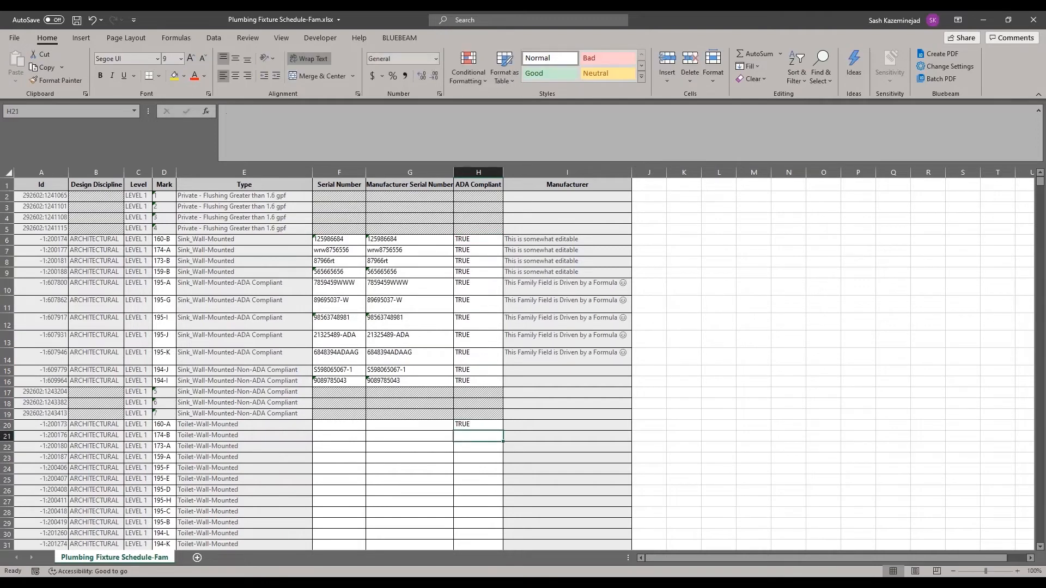
- Set the ADA Compliant cell H15 to FALSE and H16 to FASLE
click(462, 425)
scroll(463, 424, down, 1)
key(ctrl)
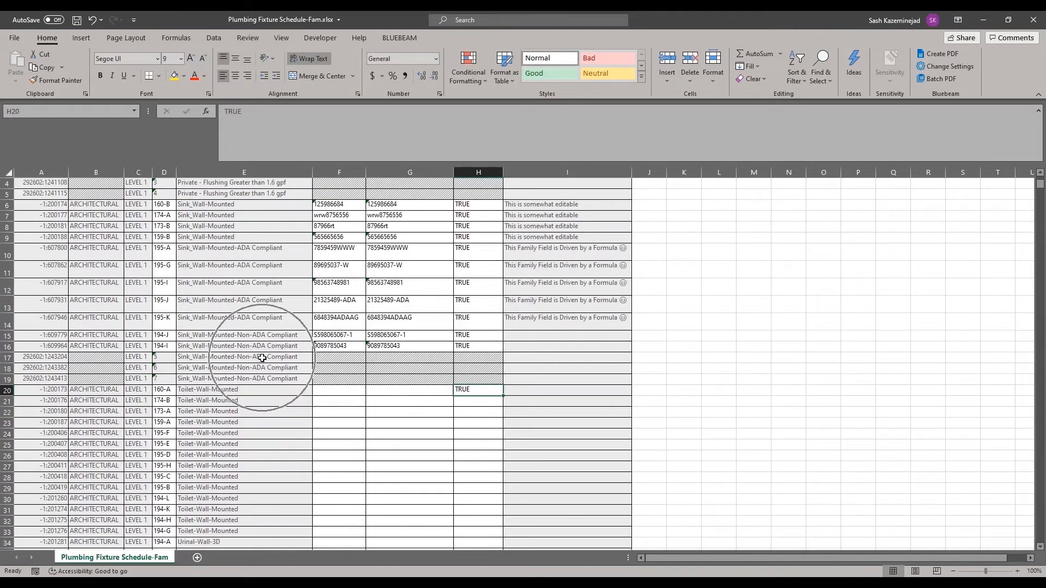
click(463, 336)
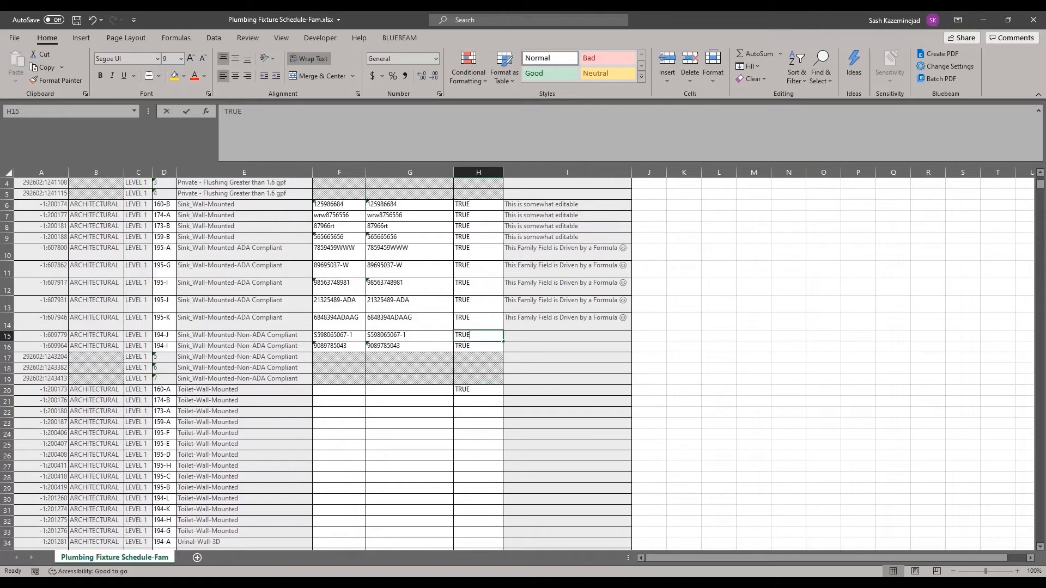
text(FALSE)
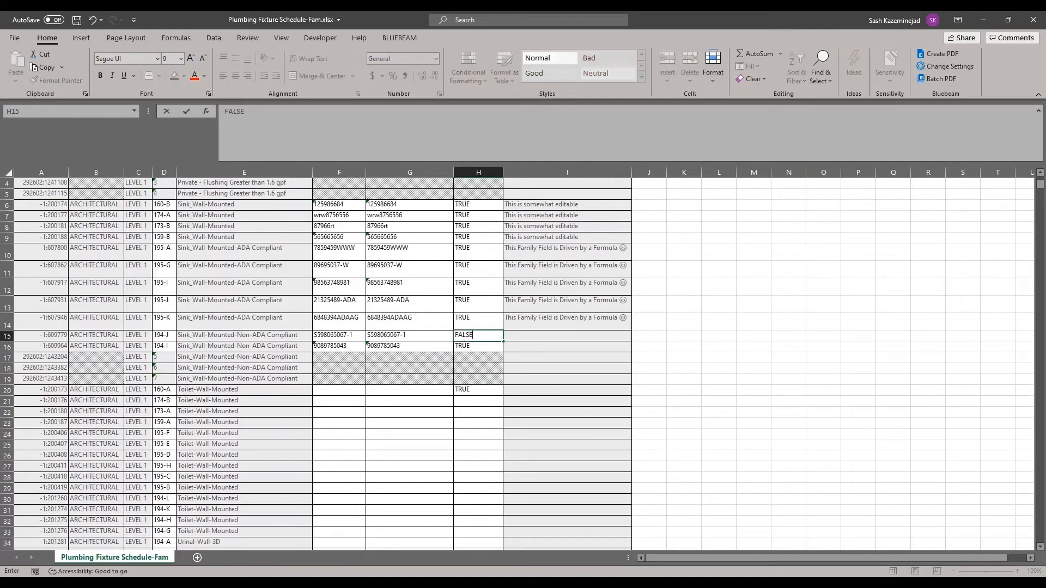
click(476, 346)
text(FASLE)
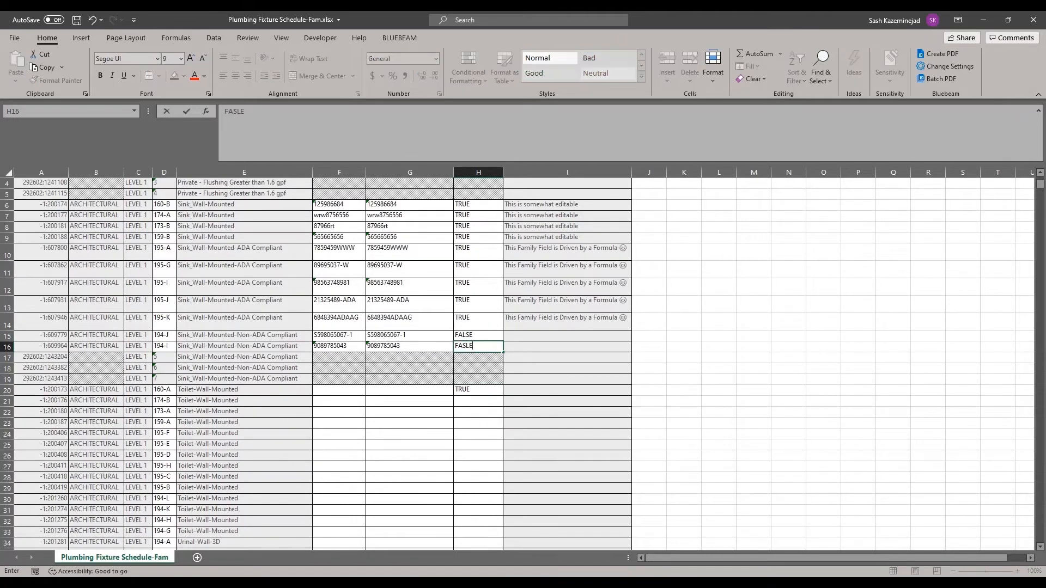
- Fill TRUE down the ADA Compliant column from H20 through H39 and save the workbook
click(480, 390)
drag(503, 395, 485, 383)
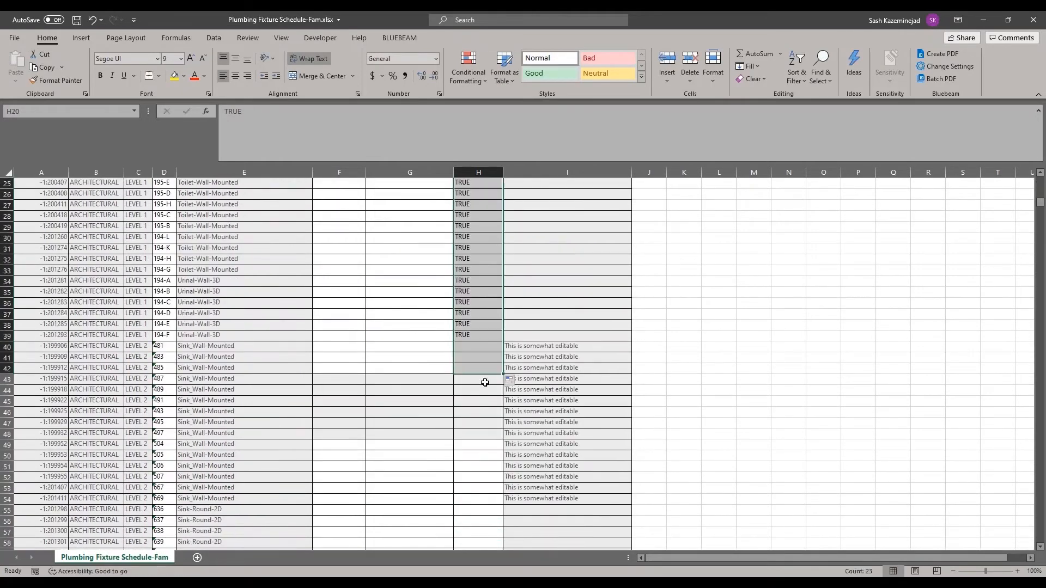
click(79, 21)
- Close the workbook and import Plumbing Fixture Schedule-Fam.xlsx back into the model with BIMLink, then close BIMLink
click(1032, 20)
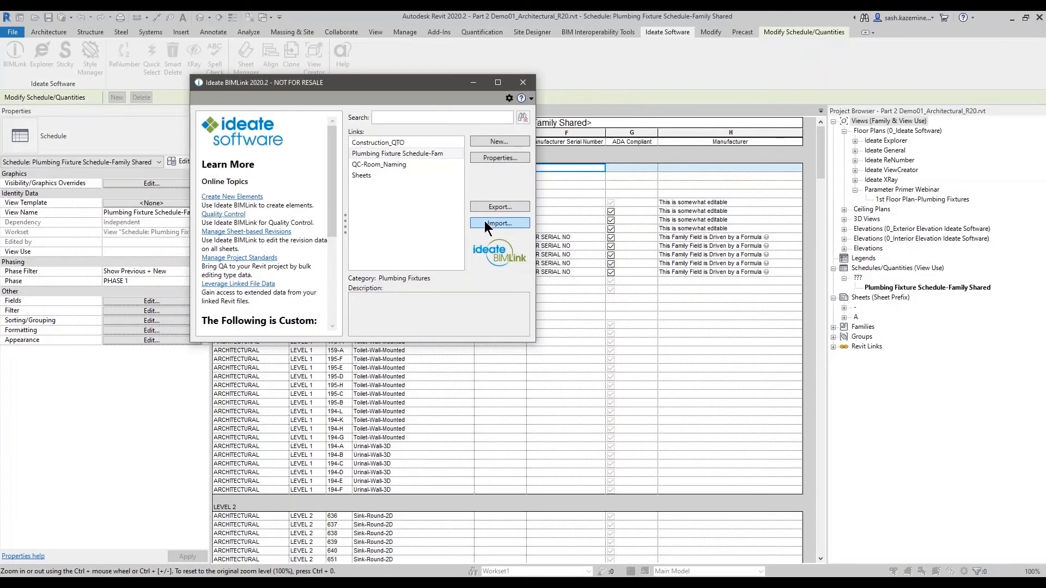
click(486, 222)
click(259, 215)
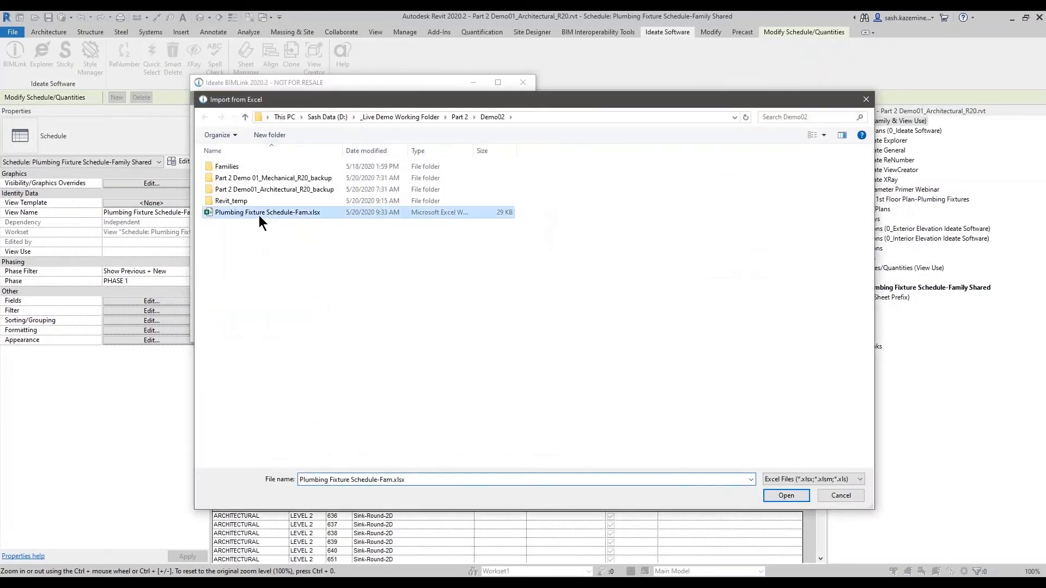
click(785, 495)
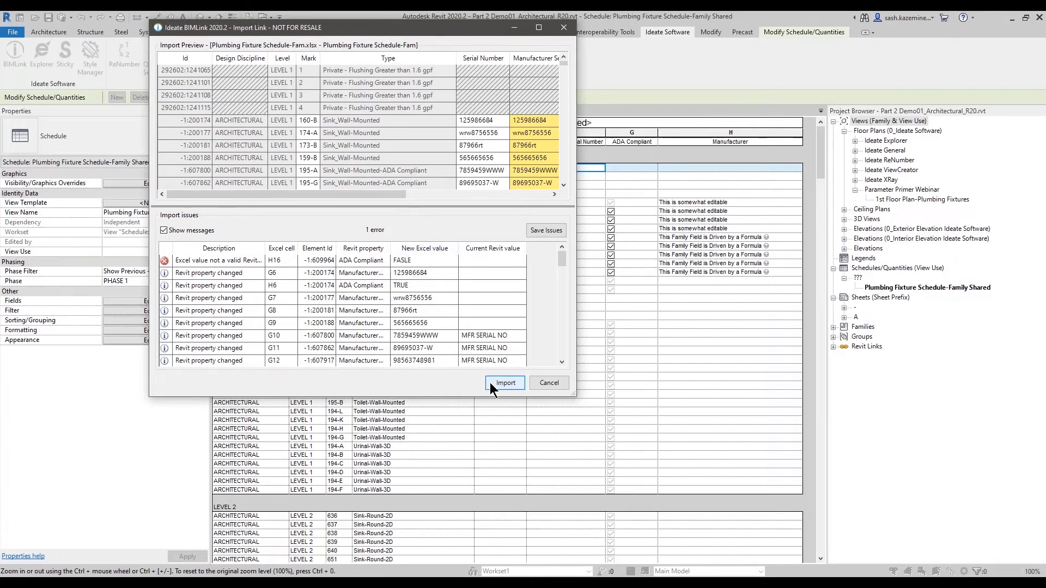
drag(576, 396, 835, 543)
click(763, 530)
click(522, 82)
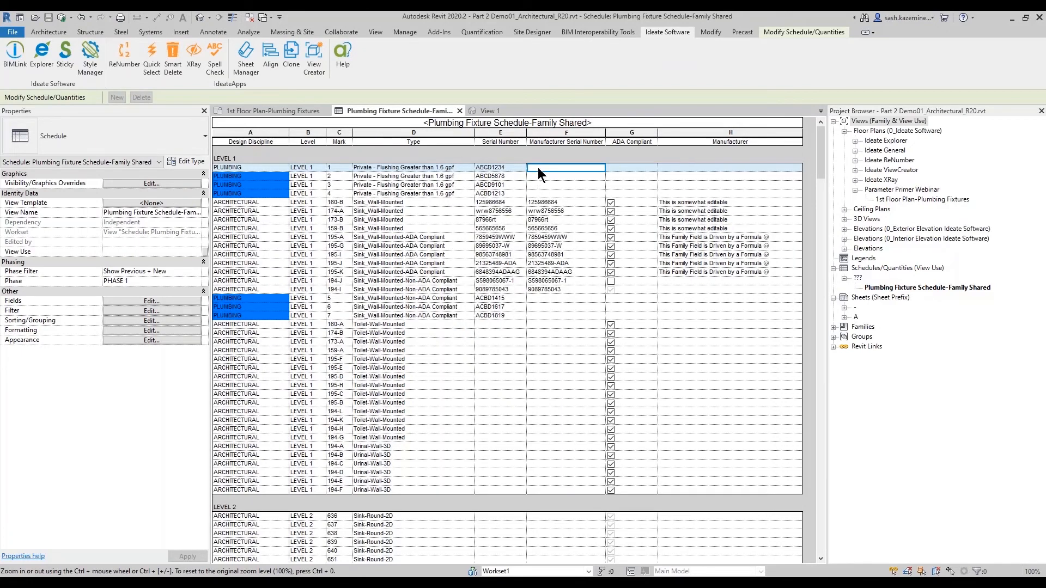
key(Down)
key(Down)
key(Down)
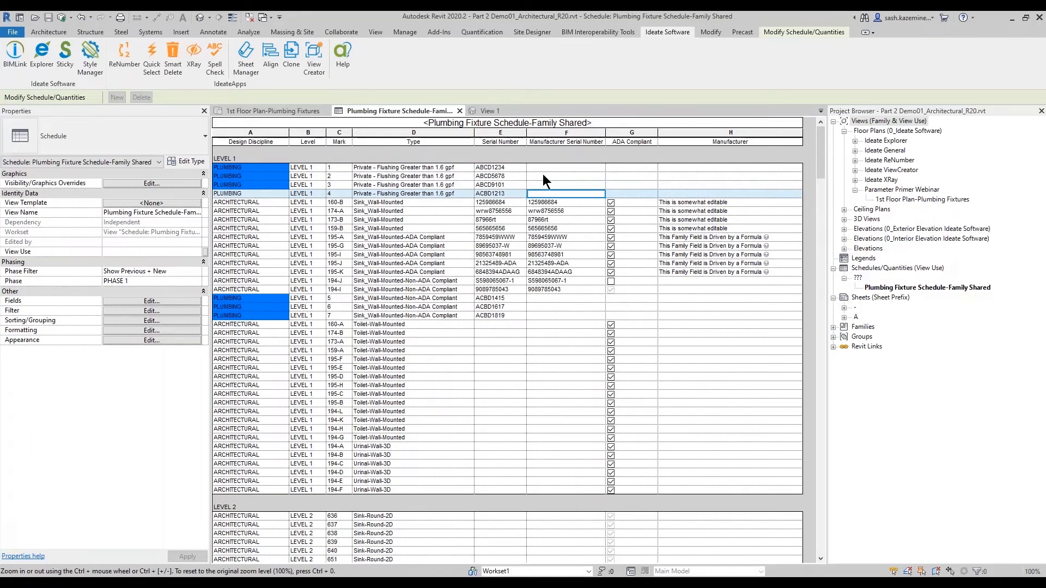
click(187, 293)
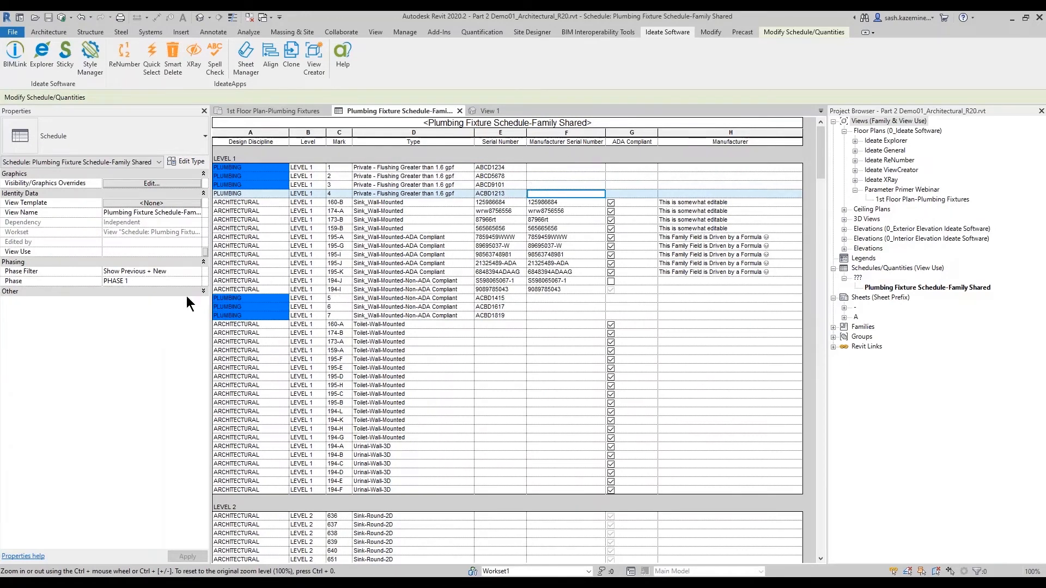
click(195, 293)
- Delete the Serial Number parameter from the schedule's fields
click(188, 301)
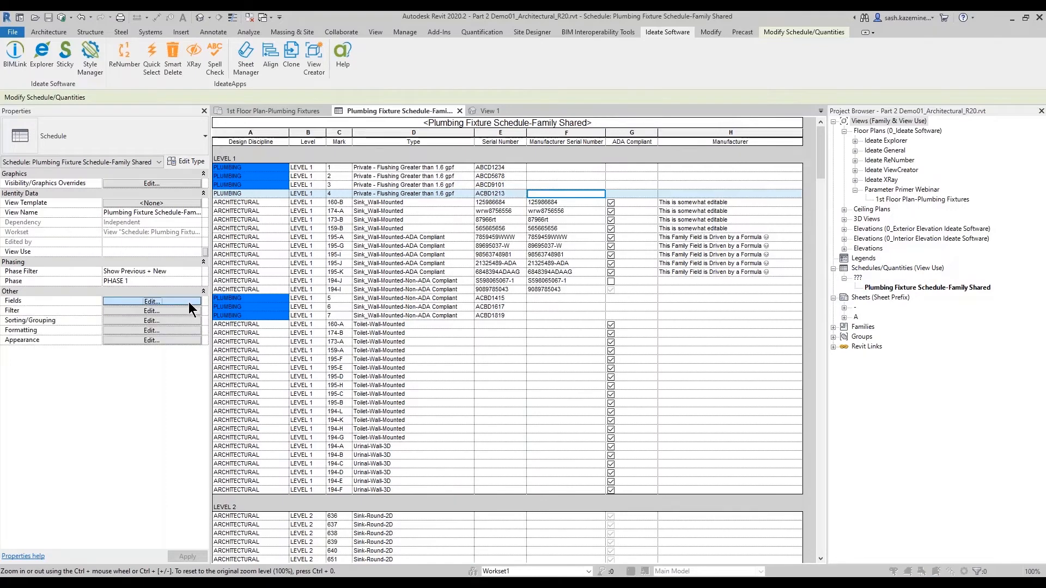
click(477, 189)
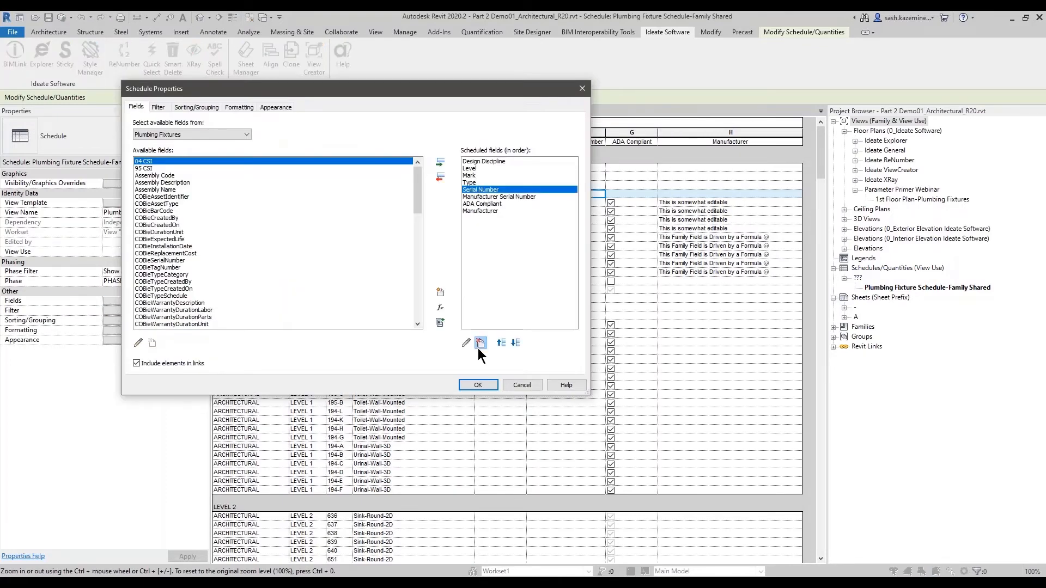
click(480, 342)
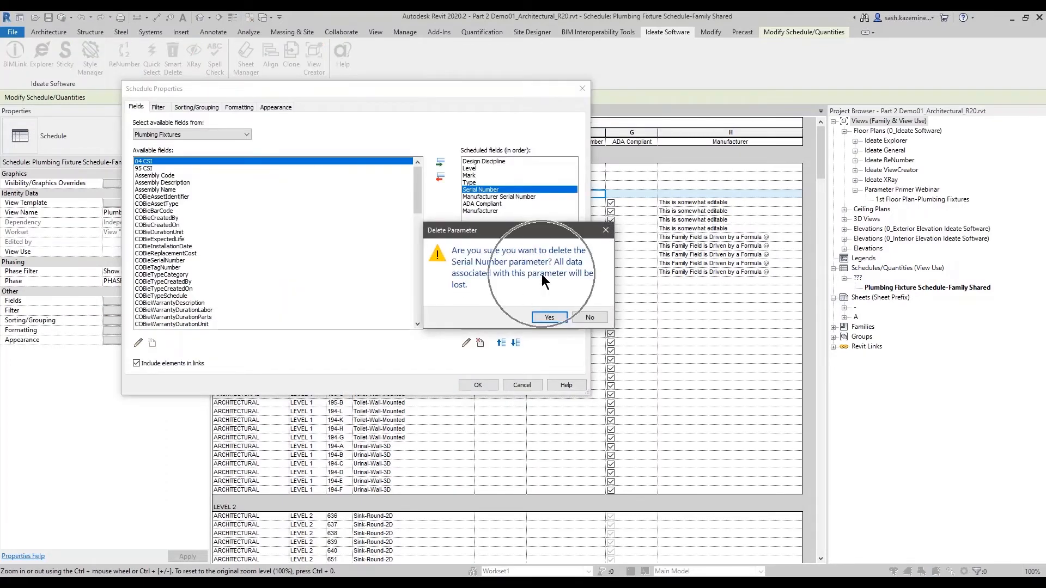
click(543, 317)
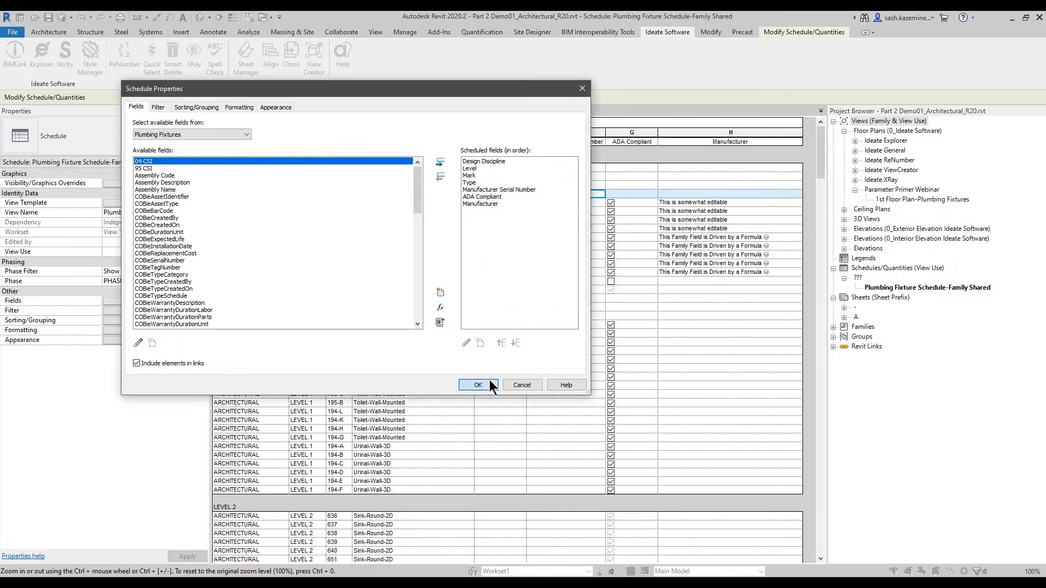
click(476, 384)
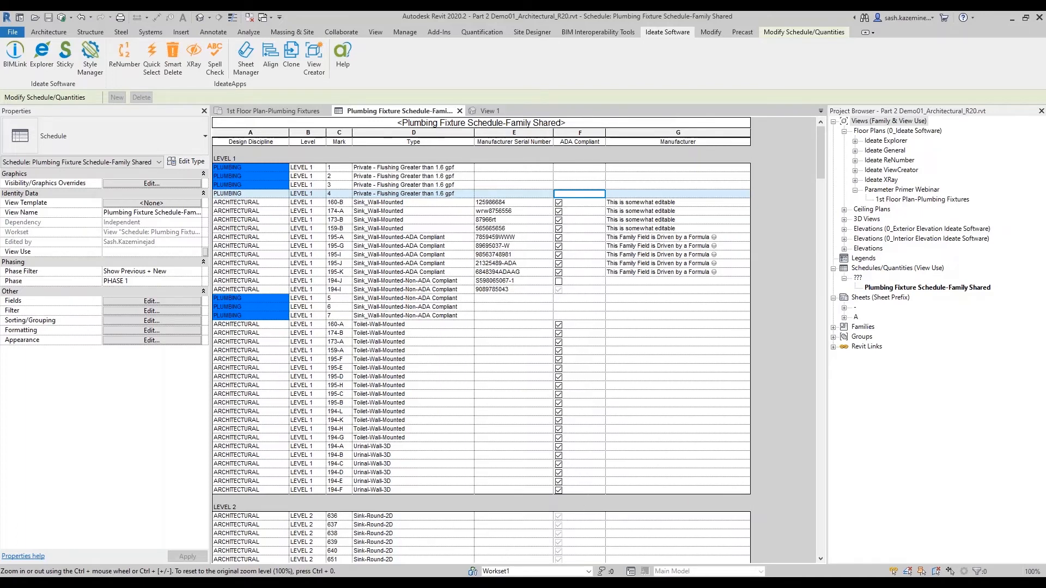
key(alt+Tab)
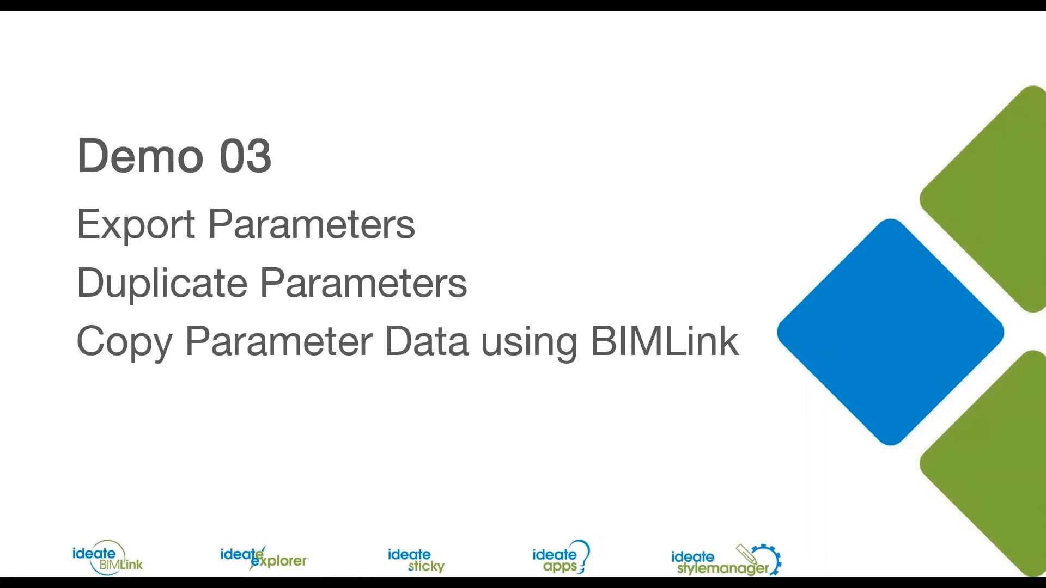
key(alt+Tab)
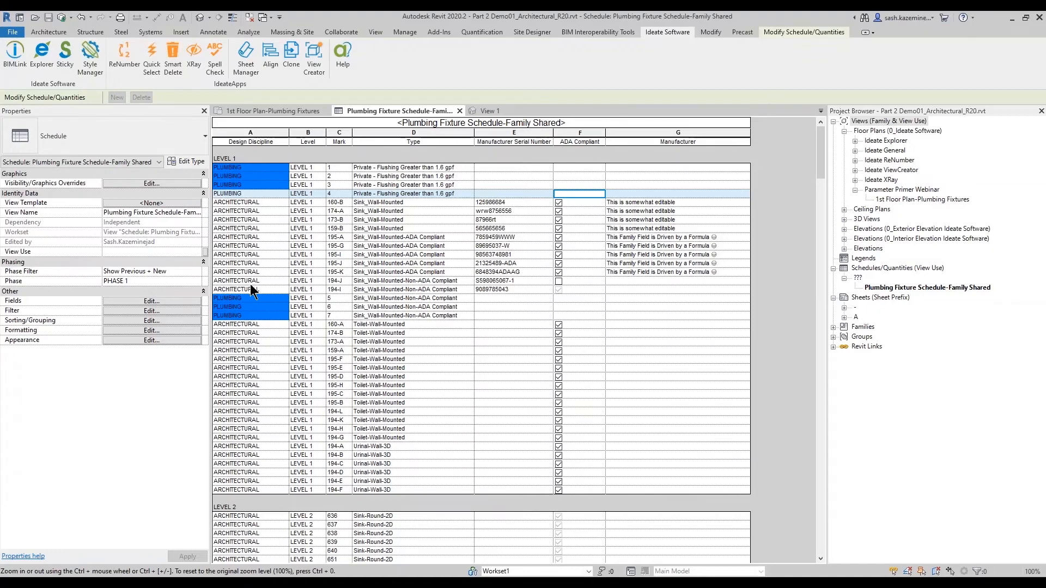
- Review the fields offered in the schedule filter, cancel, and undo the Serial Number parameter deletion
click(172, 299)
click(162, 110)
click(215, 125)
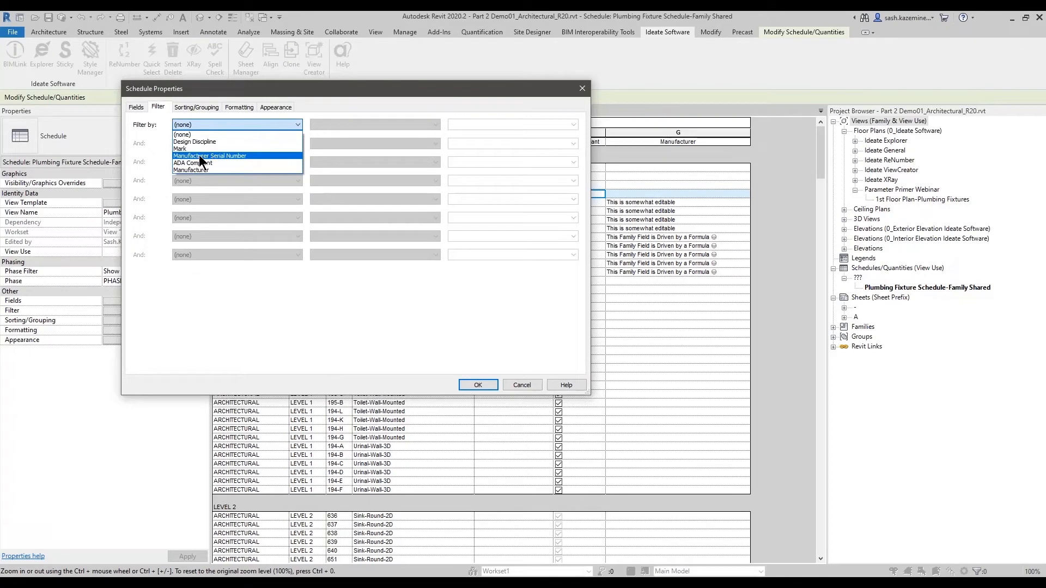
click(516, 381)
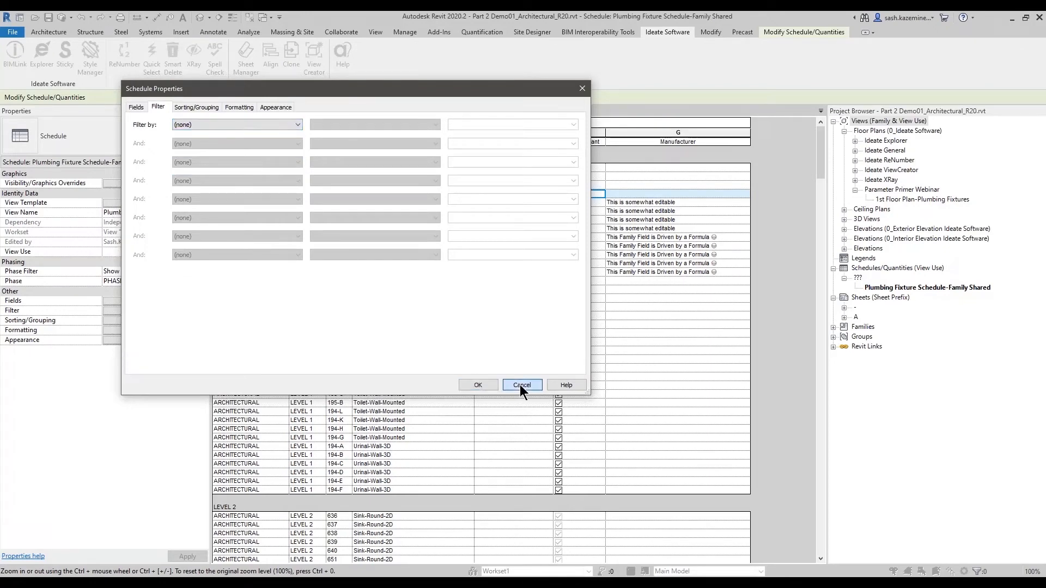
click(521, 385)
click(81, 18)
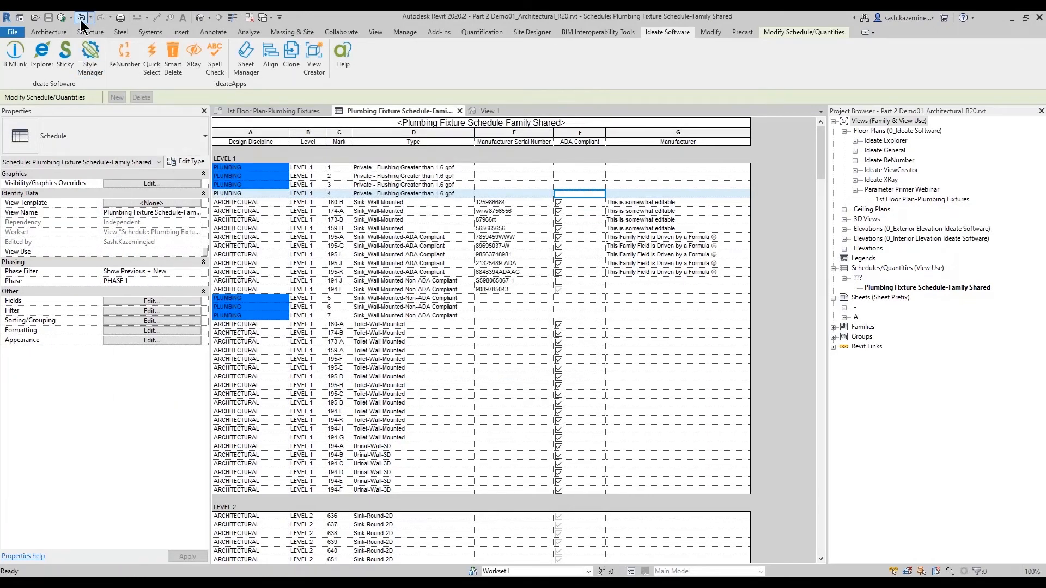
- Open the schedule filter and examine the conditions available for Serial Number
click(189, 299)
click(158, 108)
click(197, 125)
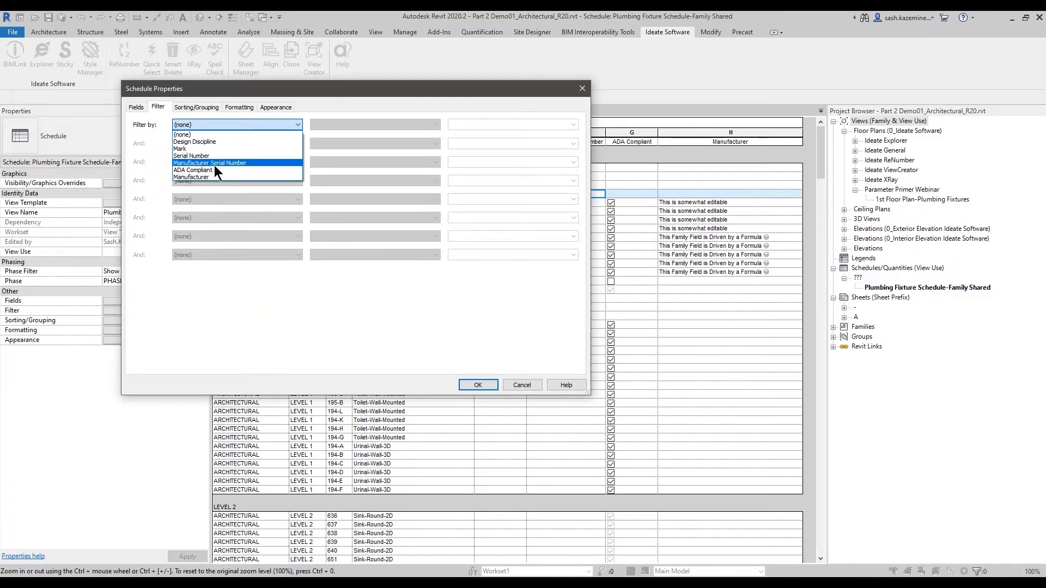
click(199, 156)
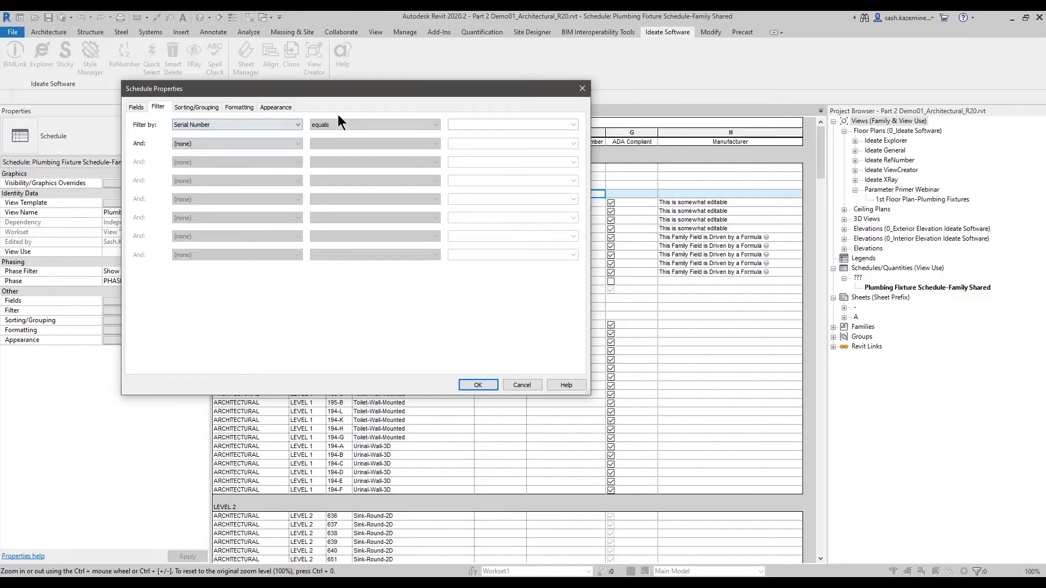
click(338, 125)
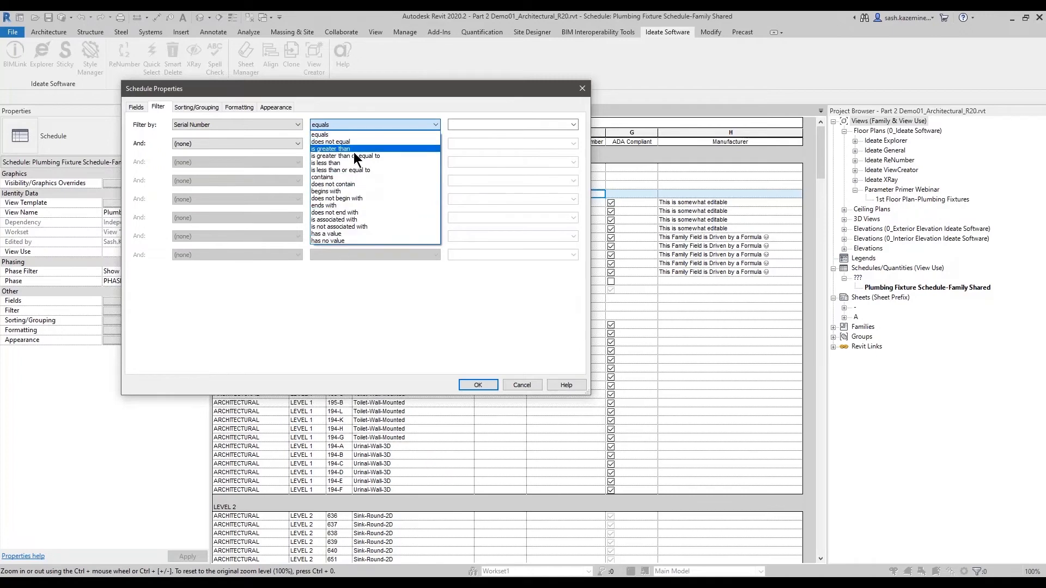
click(243, 130)
click(242, 128)
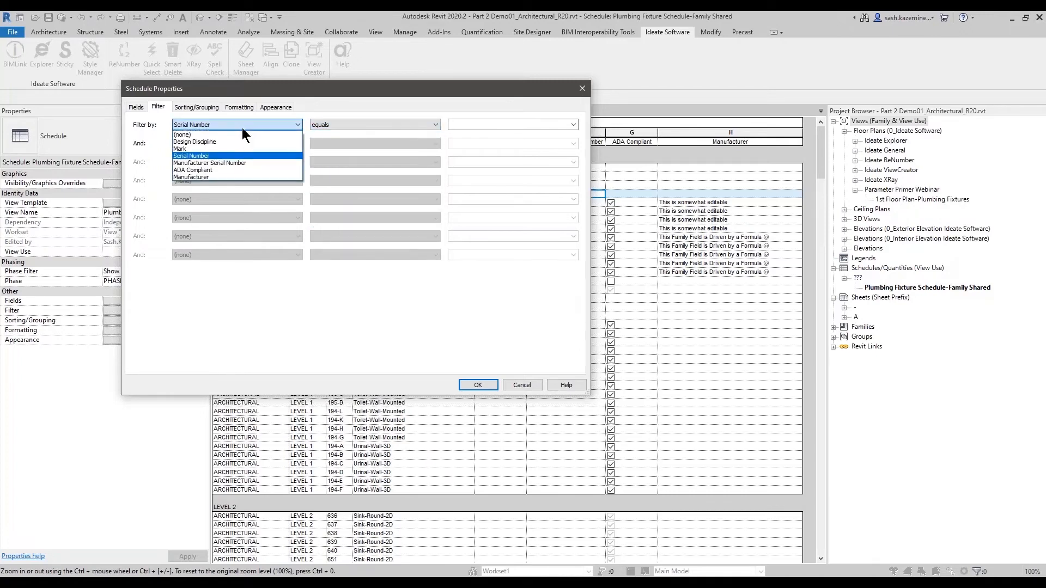
- Compare the filter conditions available for Manufacturer Serial Number against those for Serial Number
click(235, 164)
click(381, 122)
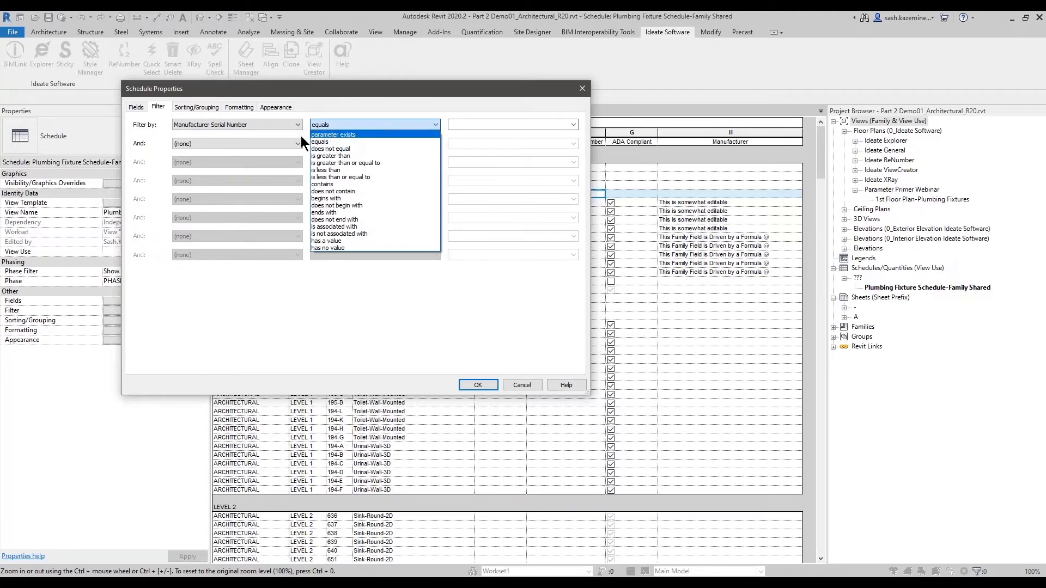
mouse_move(302, 125)
mouse_down()
mouse_move(324, 139)
mouse_move(454, 145)
mouse_up()
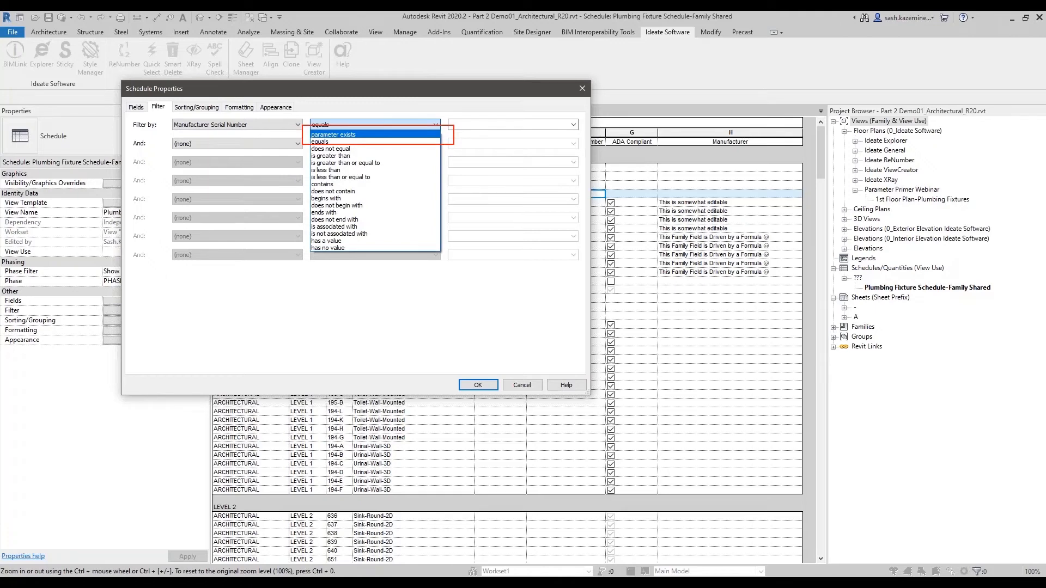
click(141, 137)
click(239, 124)
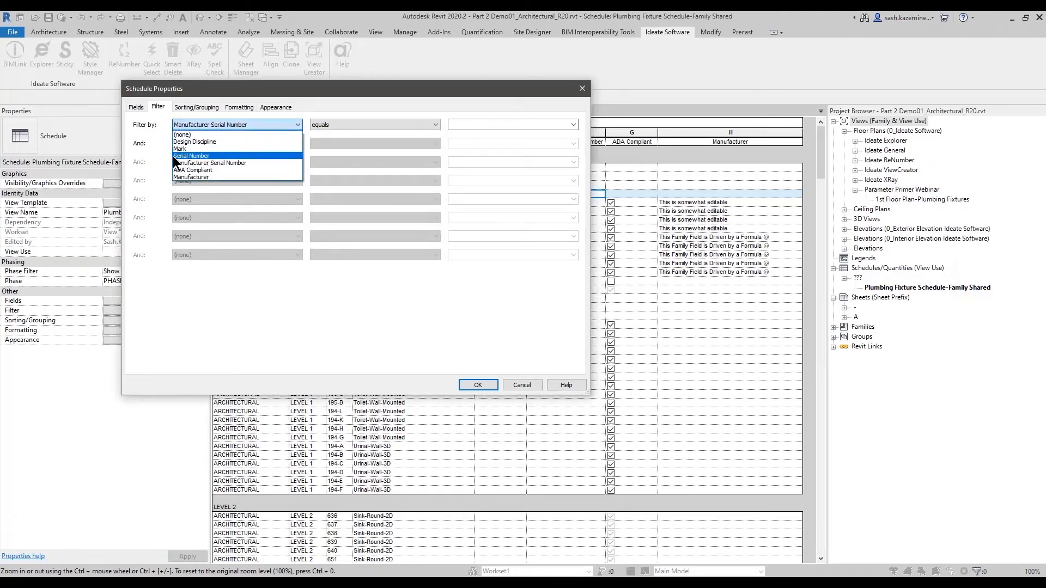
click(195, 155)
click(338, 124)
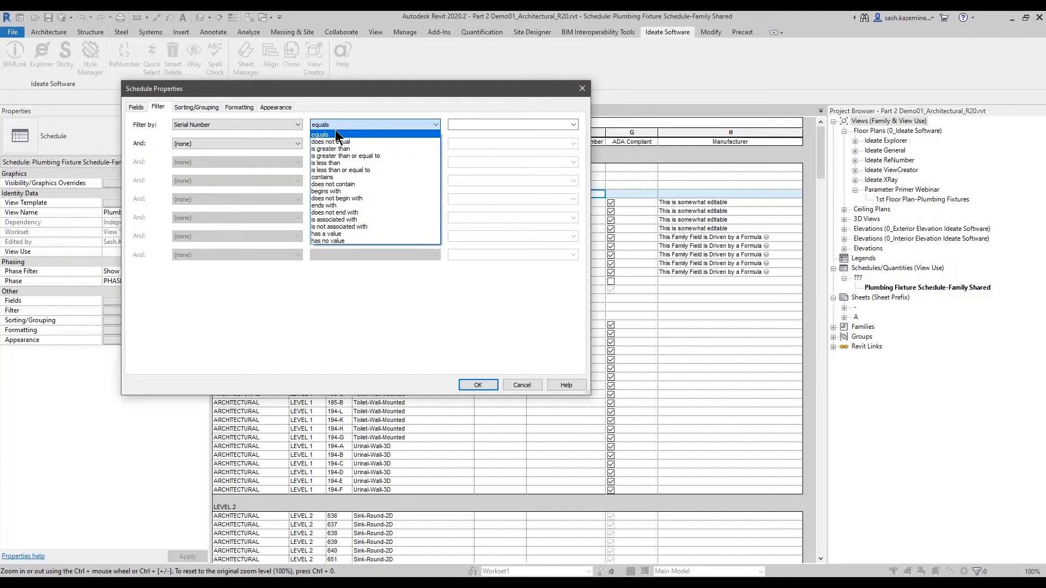
click(246, 127)
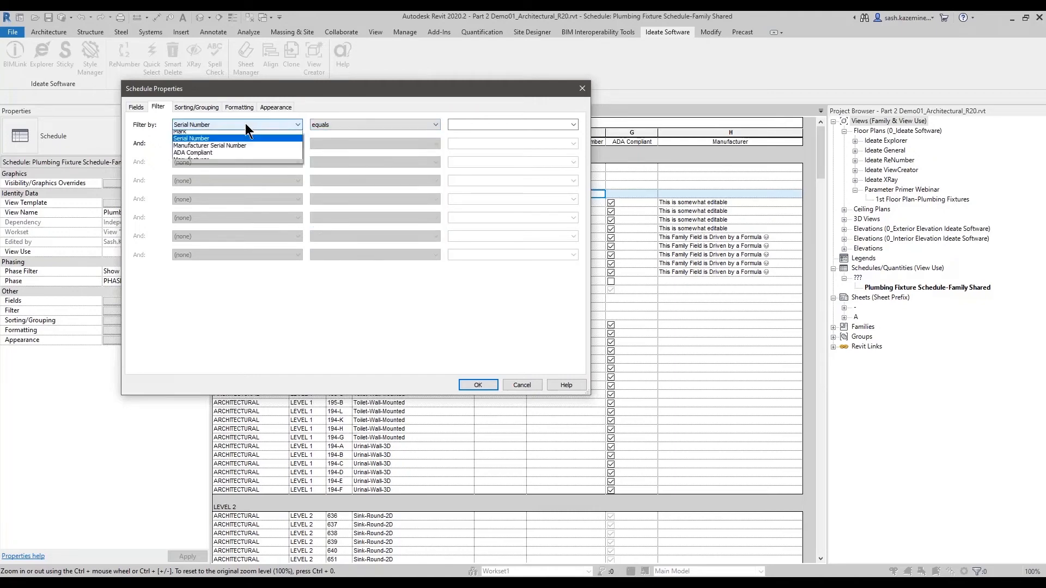
- Filter by Manufacturer Serial Number with the parameter exists condition, then cancel the dialog
click(226, 163)
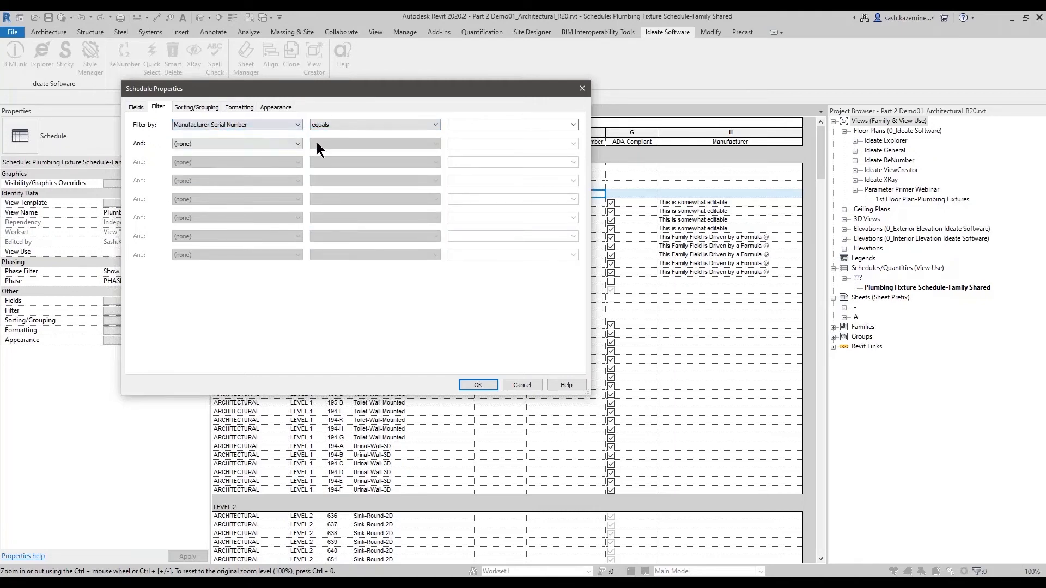
click(381, 125)
click(406, 249)
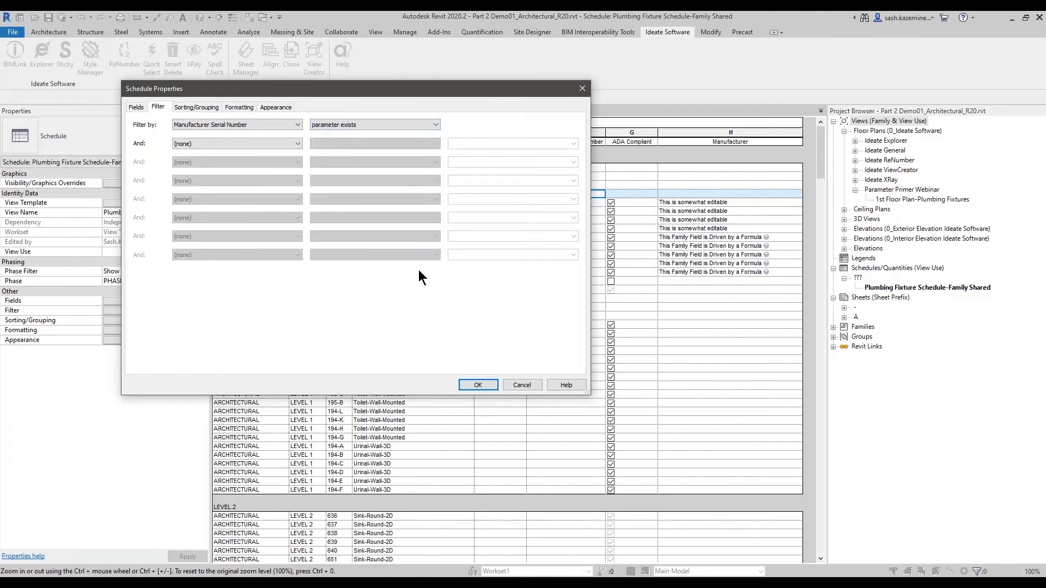
click(501, 119)
click(512, 383)
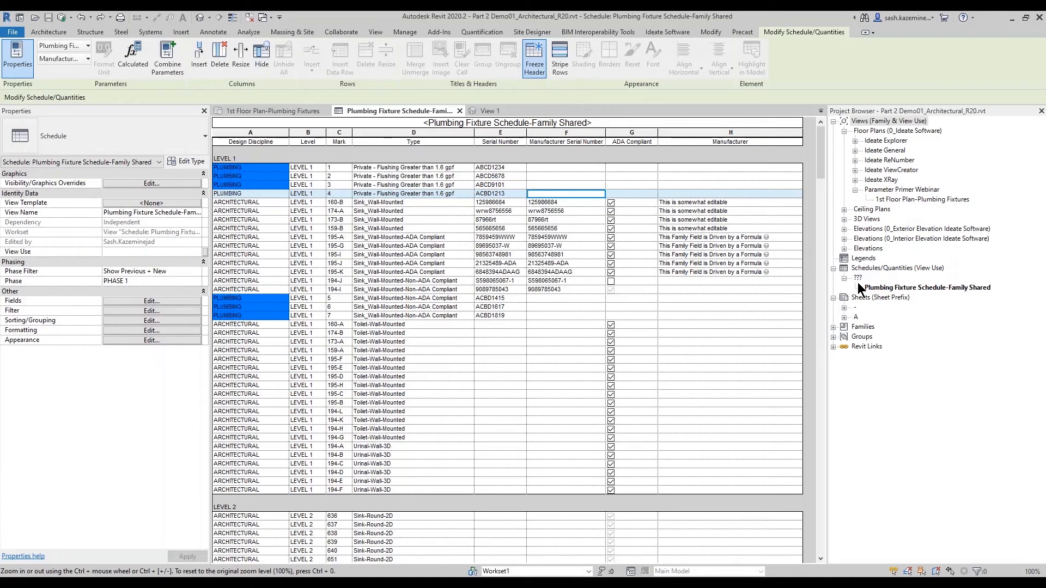
- Open the 1st Floor Plan-Plumbing Fixtures view and its visibility/graphic overrides
double_click(889, 199)
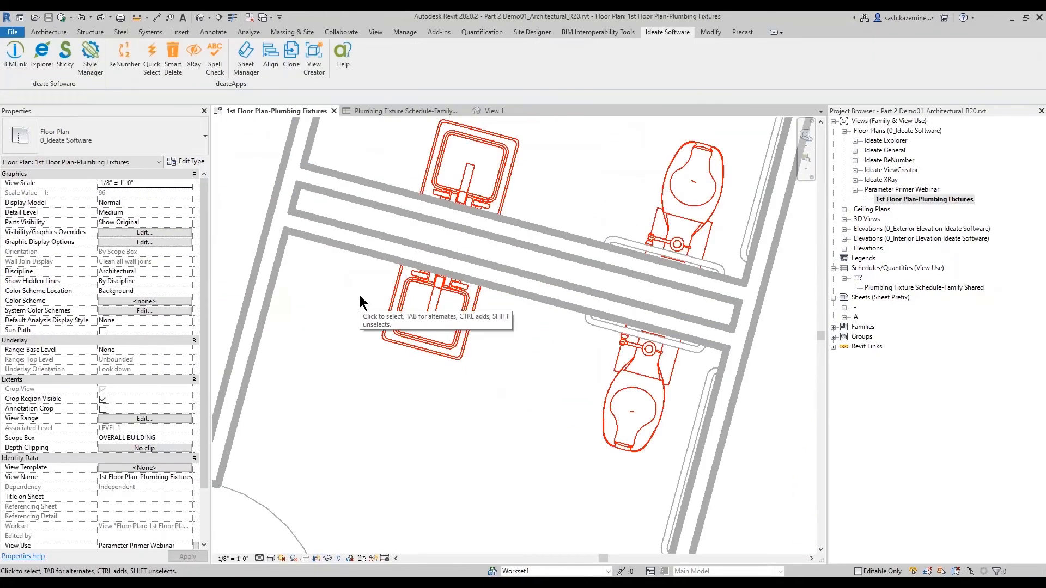
key(v)
key(g)
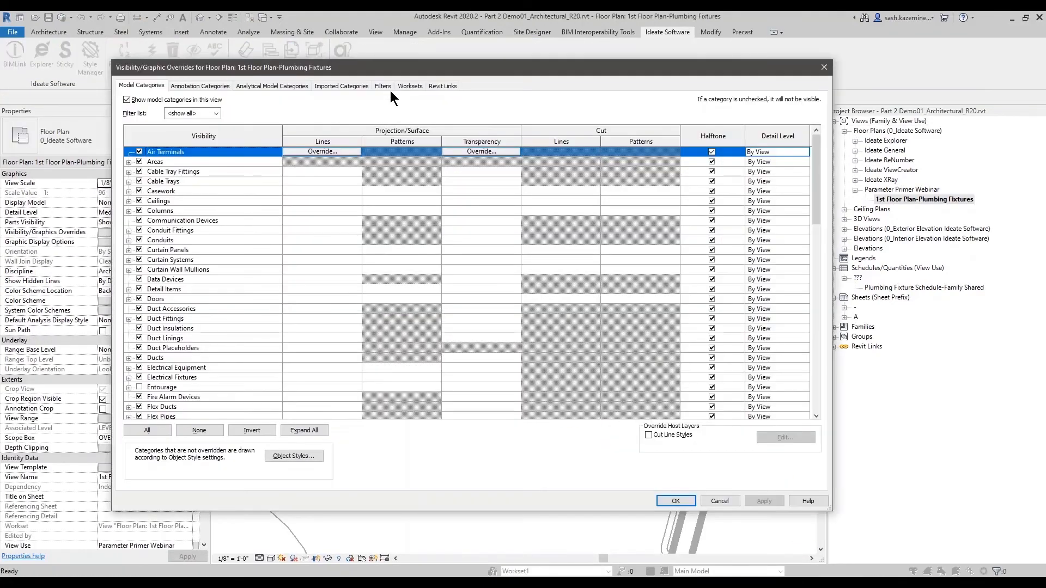
- Start editing view filters and tick the Plumbing Fixtures category, accepting the reset of the filter rules
click(391, 86)
click(148, 412)
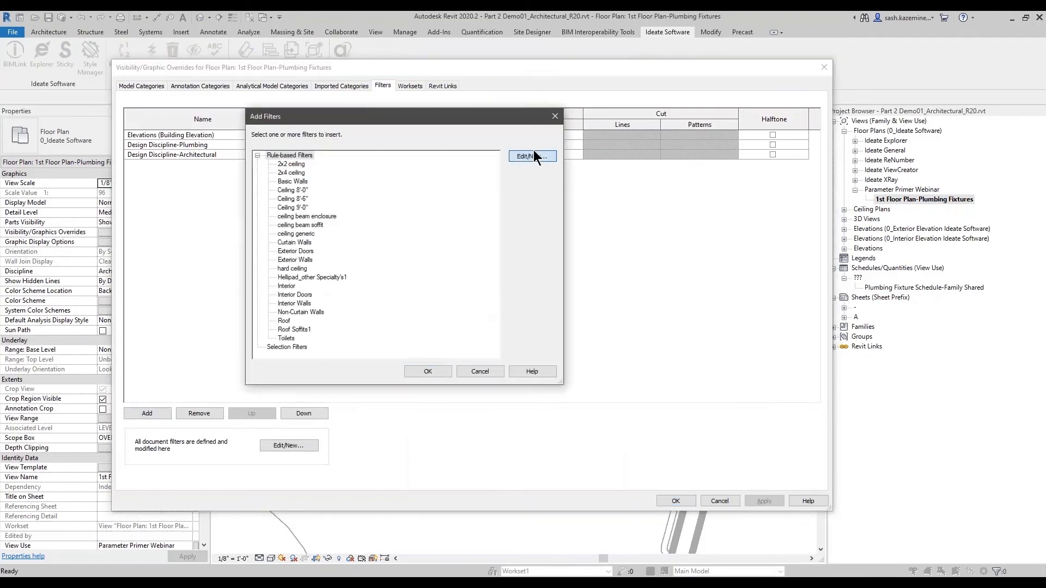
click(532, 156)
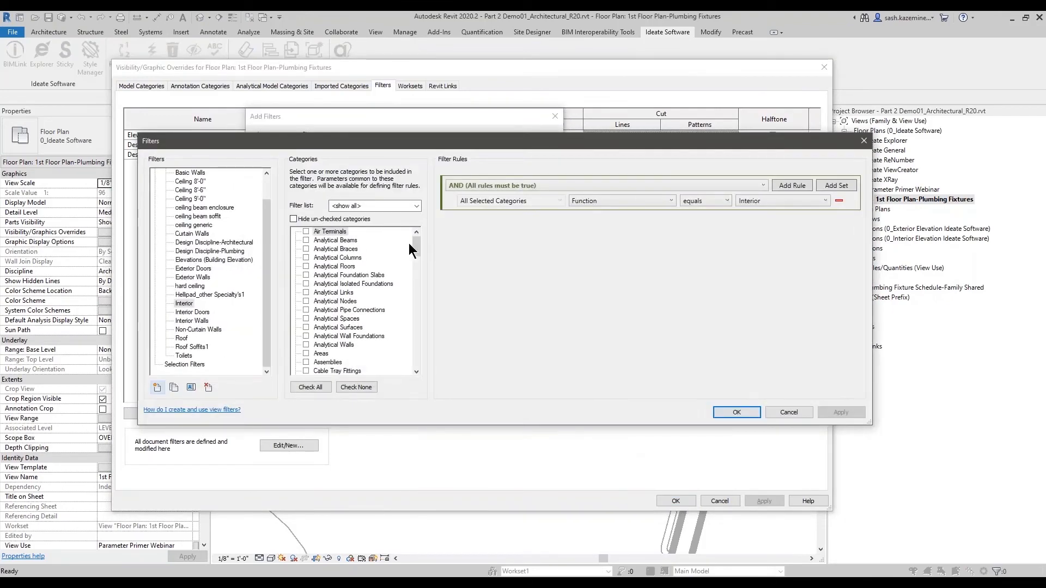
drag(415, 242, 413, 314)
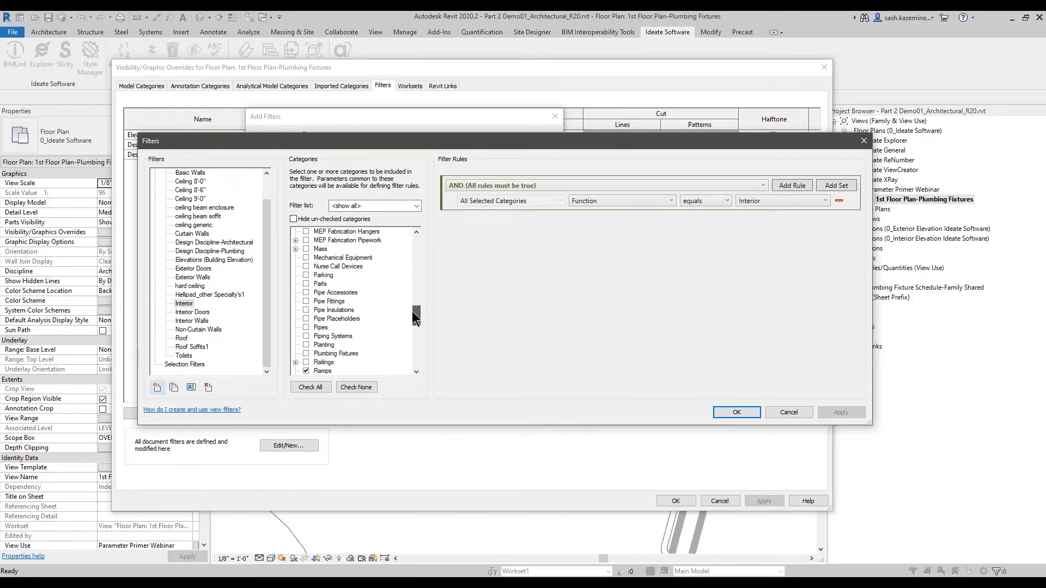
click(306, 336)
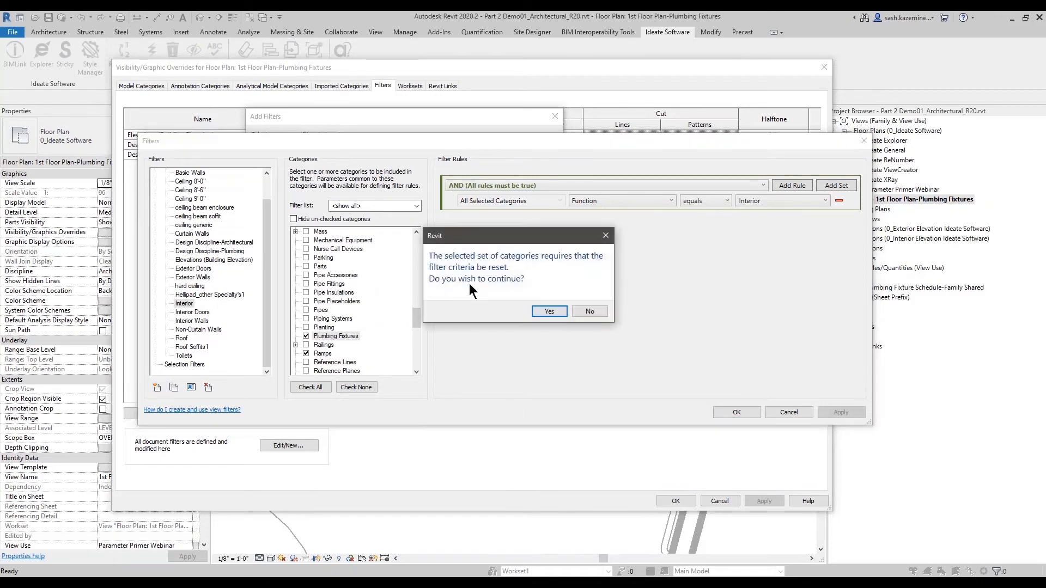
click(548, 312)
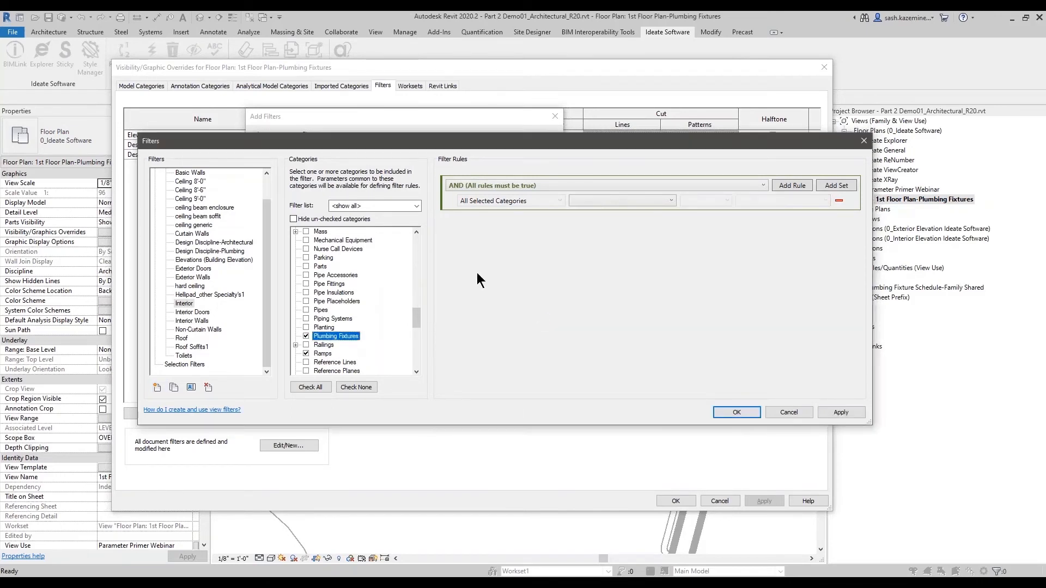
- Create a new rule-based view filter named Plumbing Fixtures
click(503, 201)
click(506, 185)
click(505, 185)
click(157, 387)
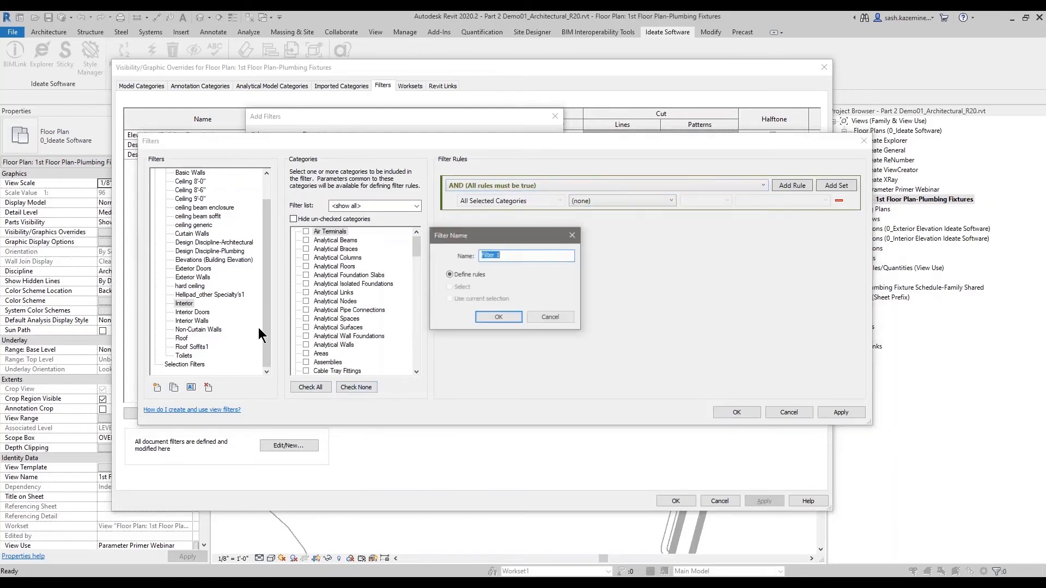
text(pPlumbing Fixtures)
click(483, 255)
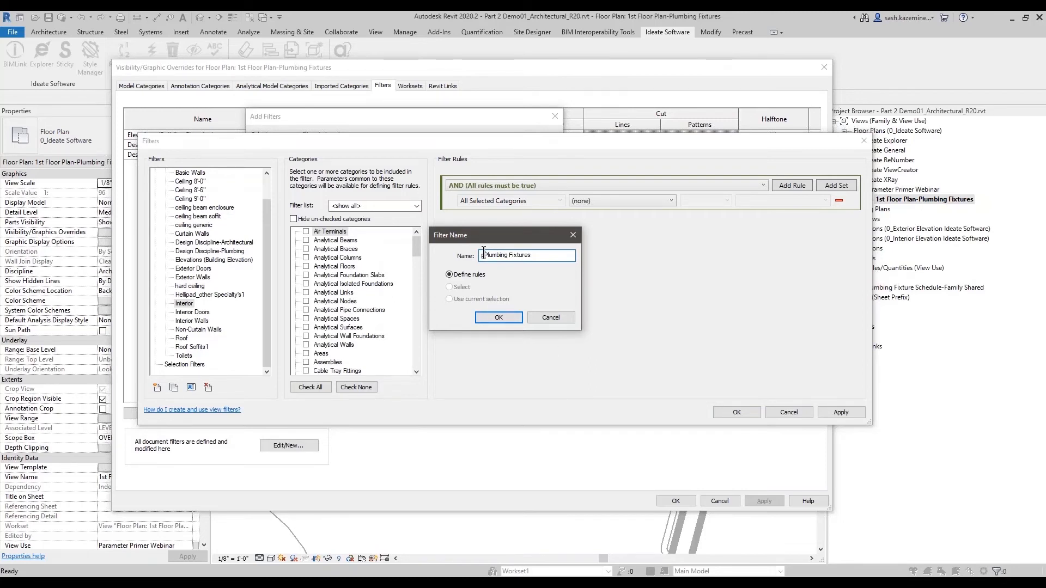
key(BackSpace)
click(504, 318)
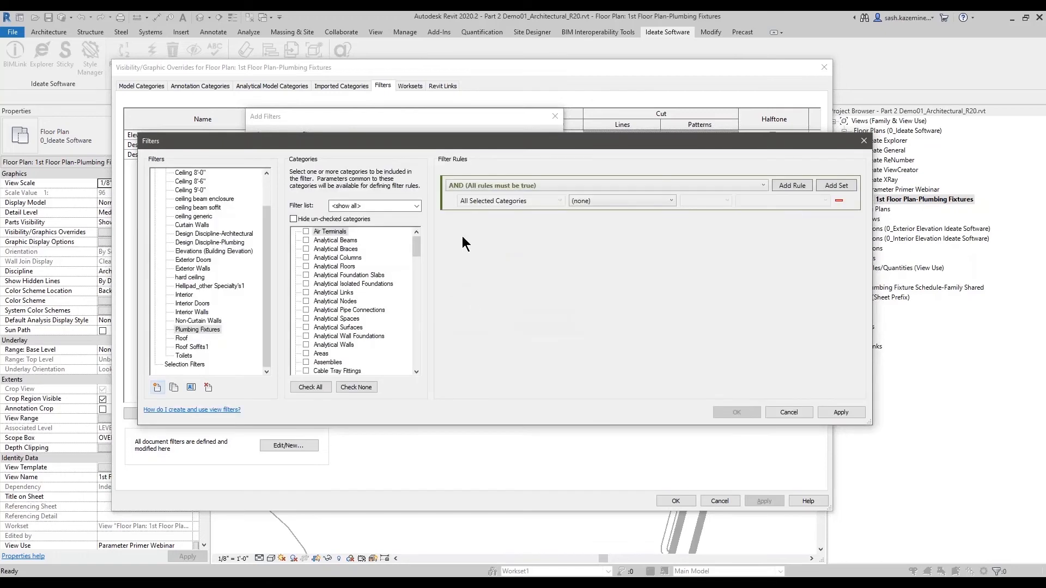
- Assign the Plumbing Fixtures category to the new filter and examine the conditions available for Manufacturer Serial Number
scroll(362, 303, down, 12)
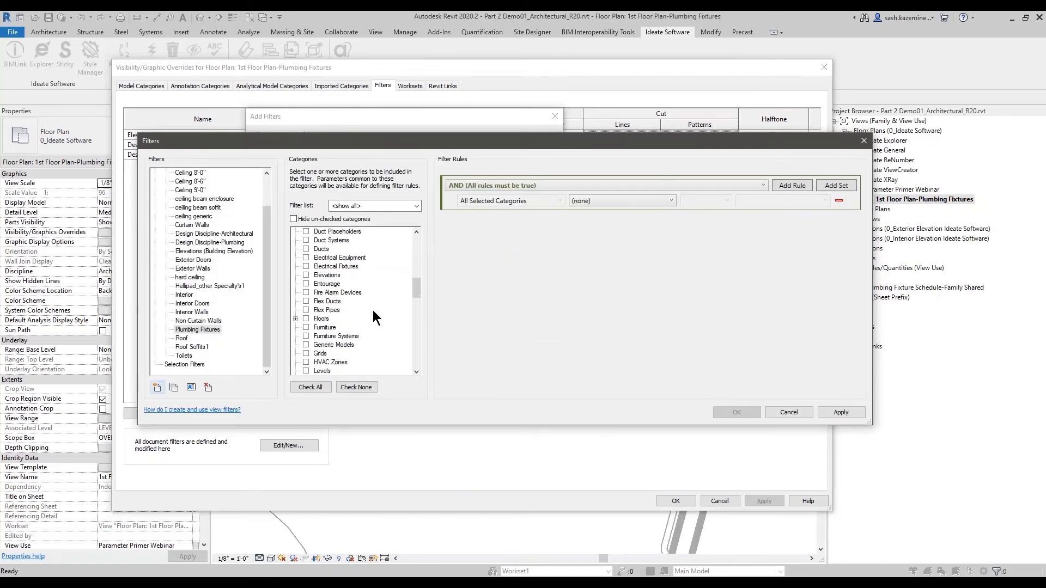
scroll(372, 309, down, 8)
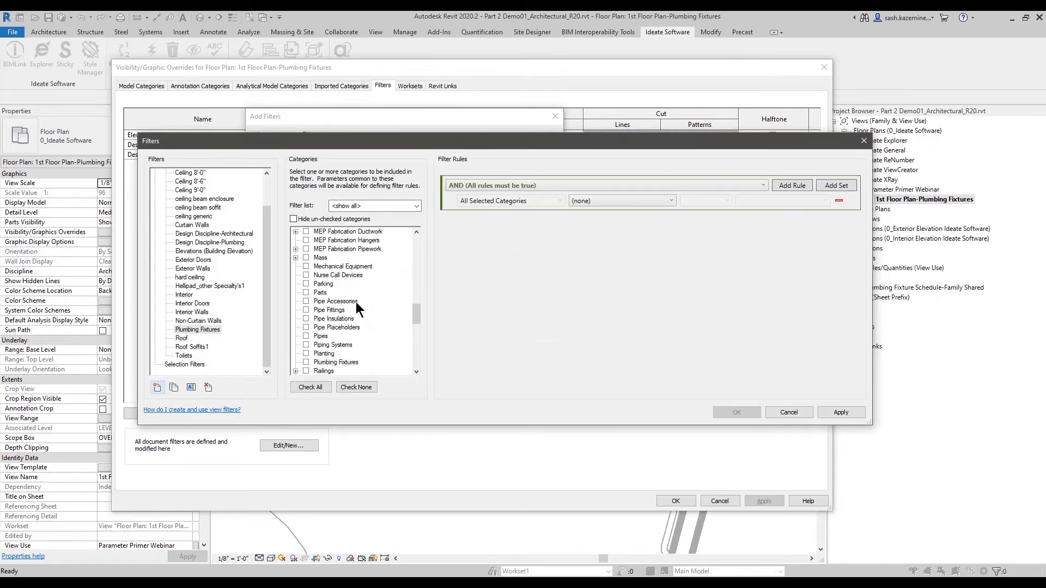
click(306, 363)
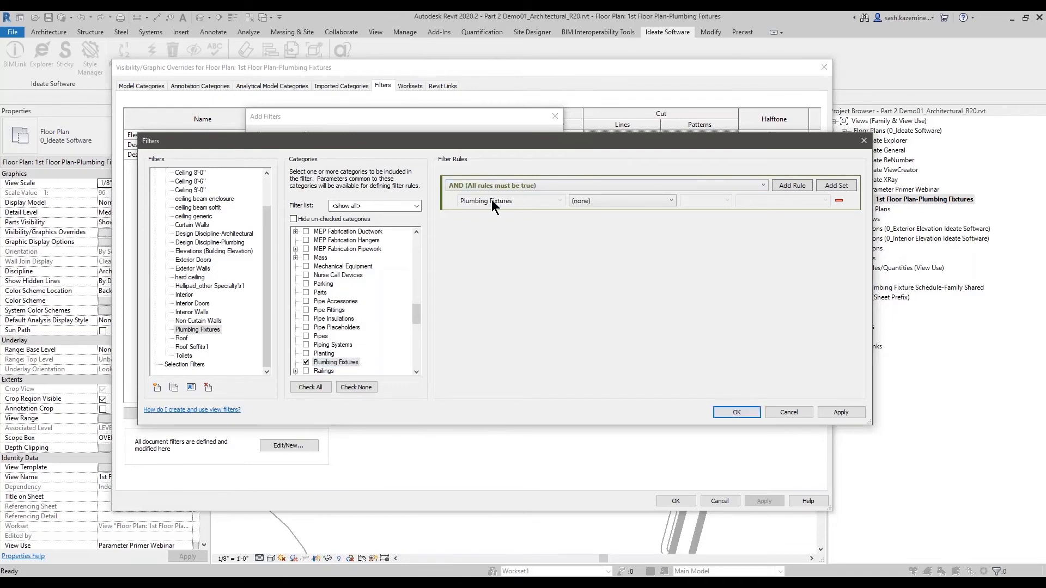
click(537, 188)
click(541, 195)
click(668, 200)
scroll(674, 266, down, 6)
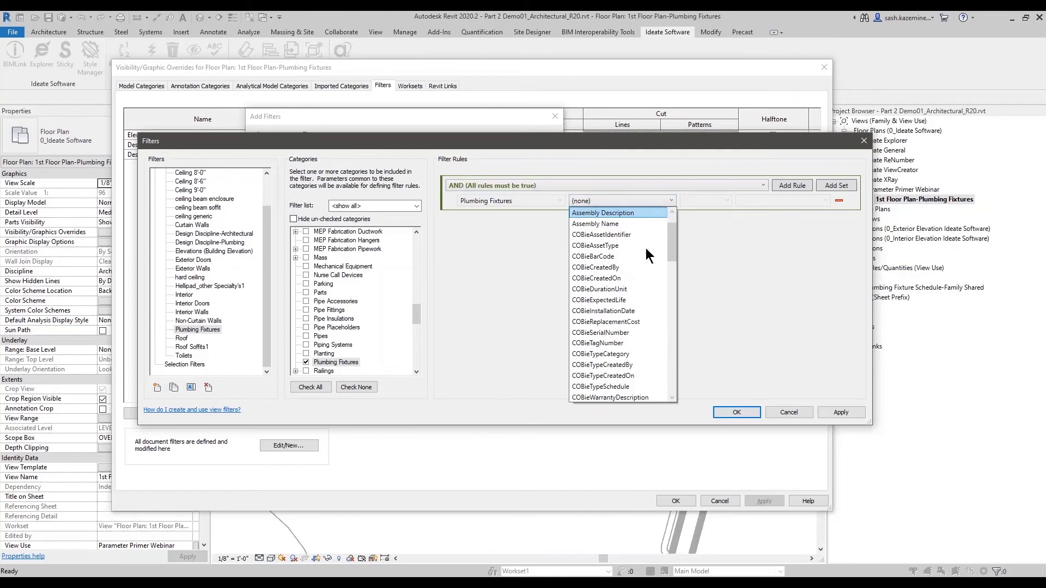
drag(671, 269, 668, 311)
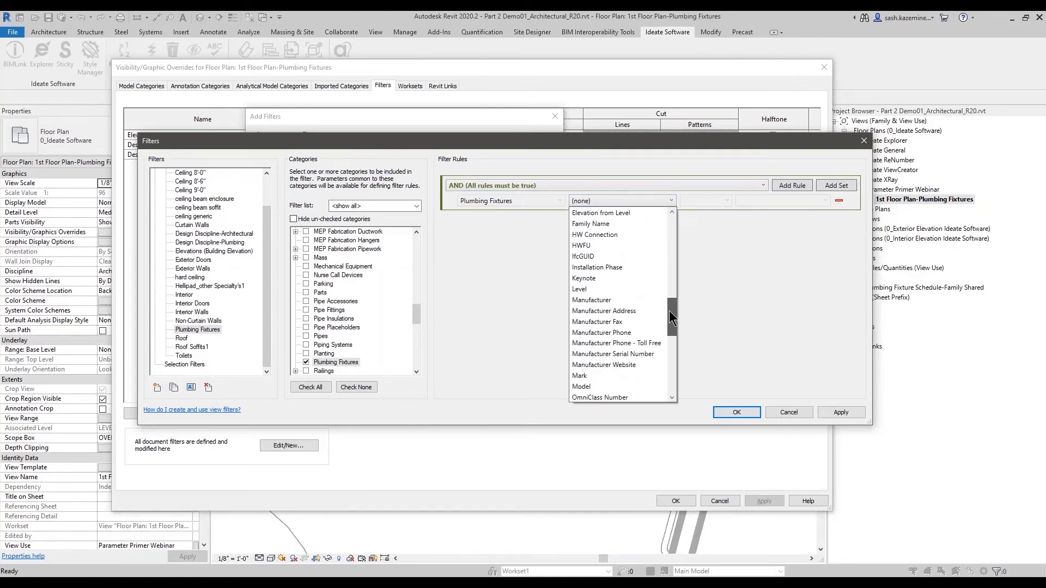
click(630, 353)
click(717, 202)
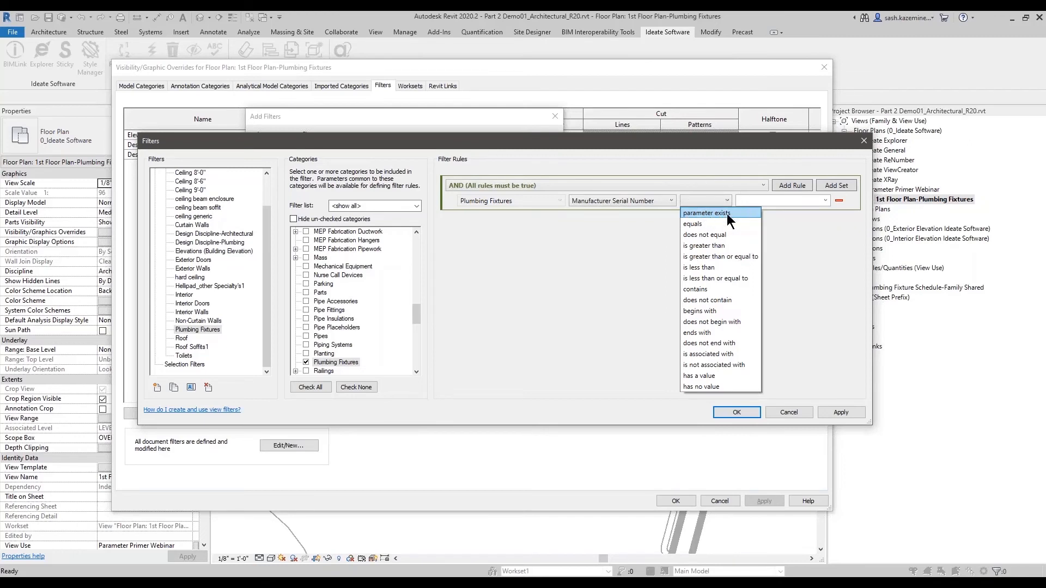
- Examine the conditions offered for Serial Number, then cancel the filter and visibility/graphics dialogs
click(623, 201)
click(625, 198)
scroll(621, 236, down, 4)
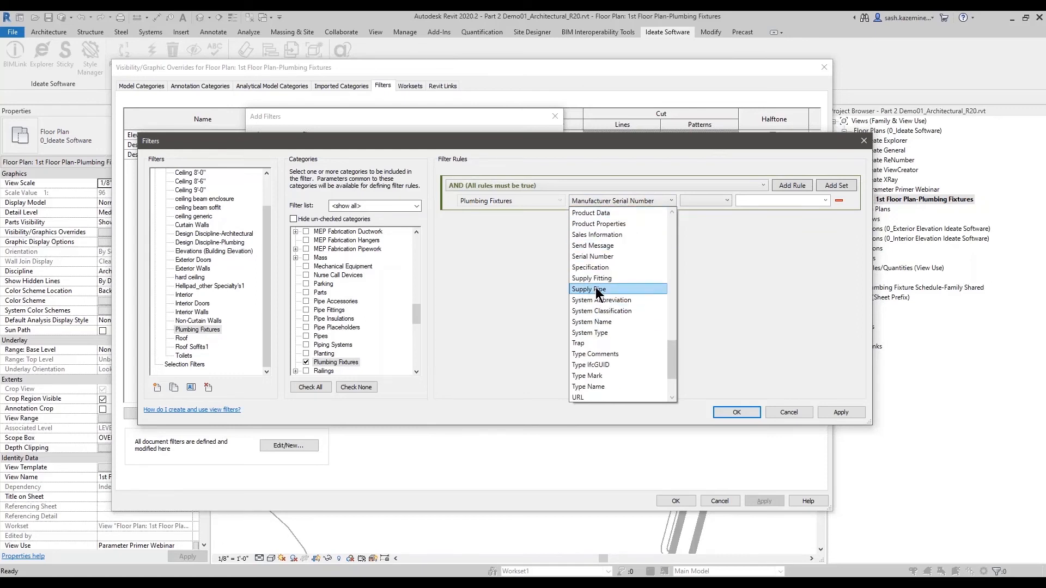
click(600, 257)
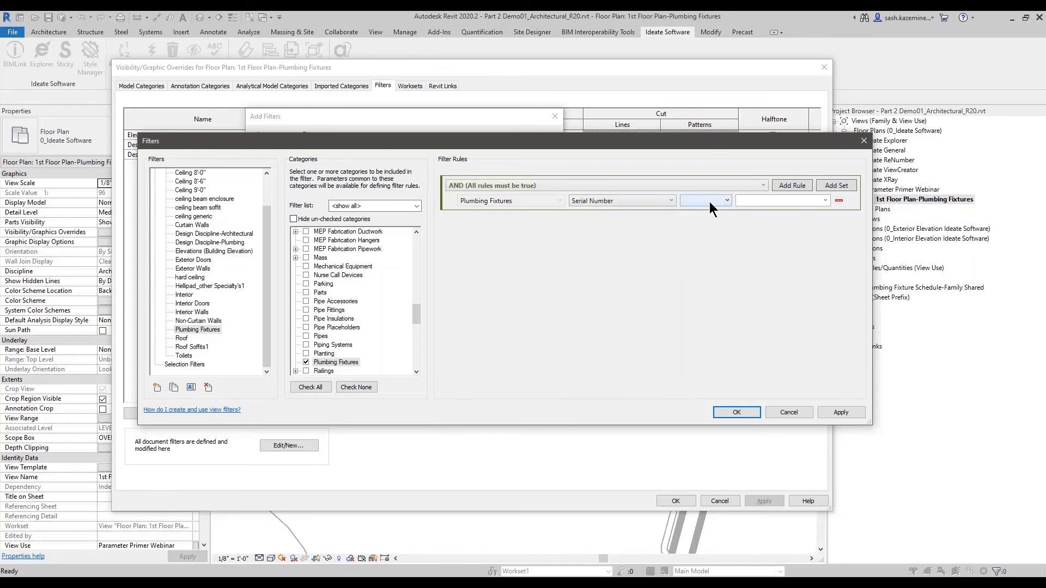
click(707, 201)
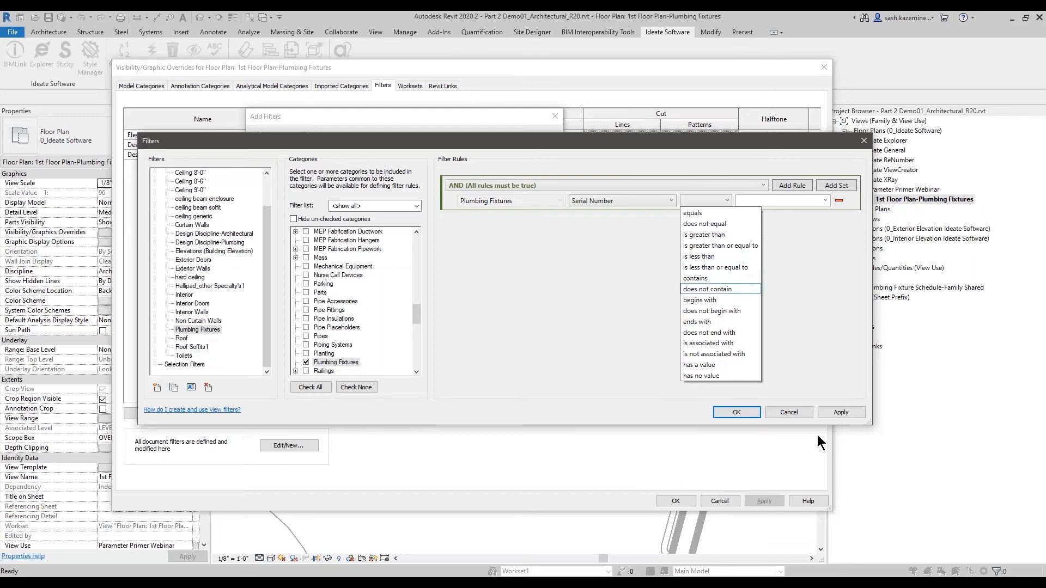
click(787, 411)
click(714, 506)
key(Escape)
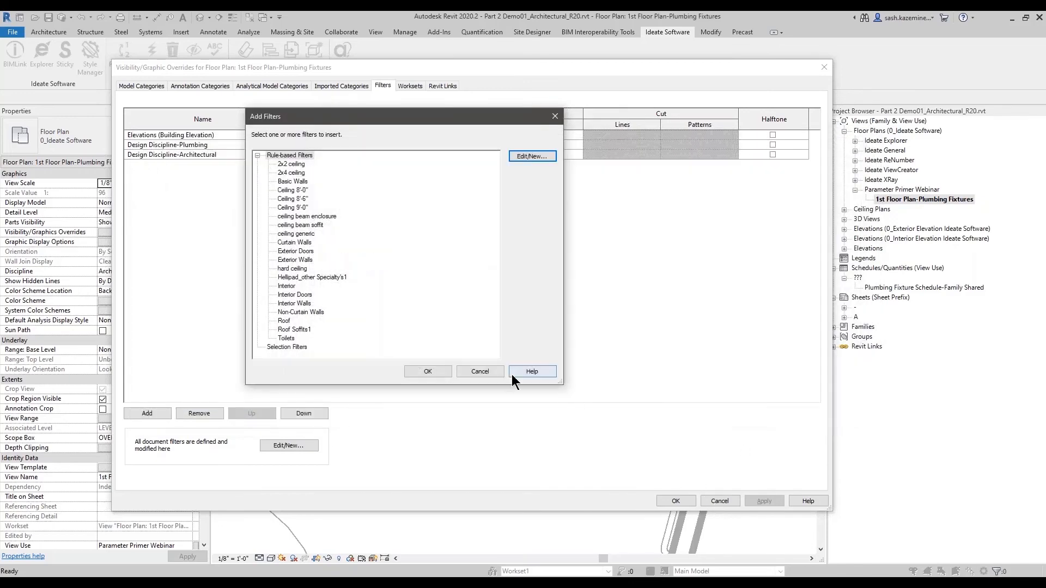
click(482, 371)
click(717, 505)
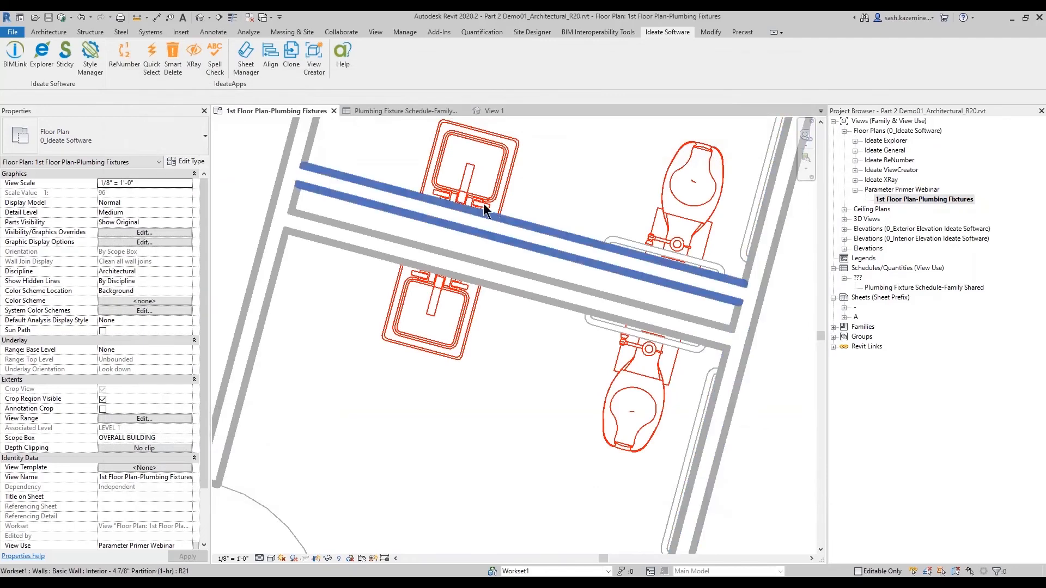
- Return to the schedule and inspect the Manufacturer Serial Number field and its parameter properties without changes
click(397, 109)
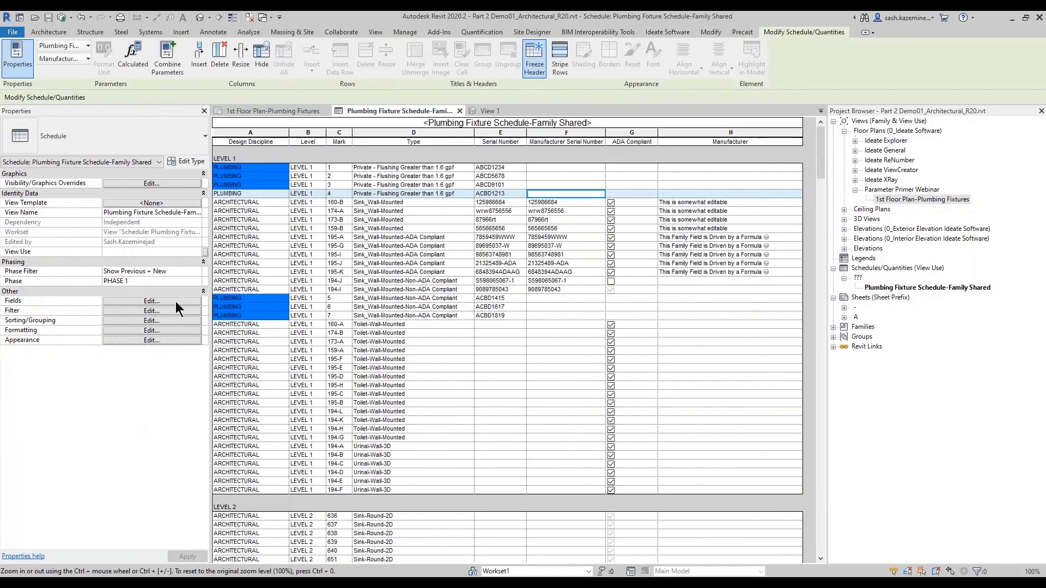
click(172, 301)
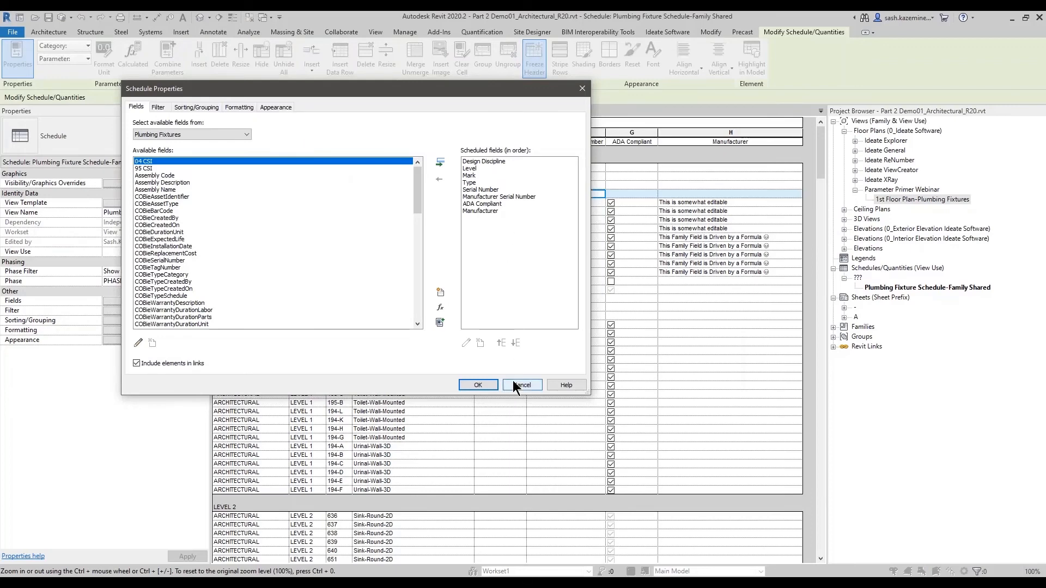
click(511, 196)
click(466, 343)
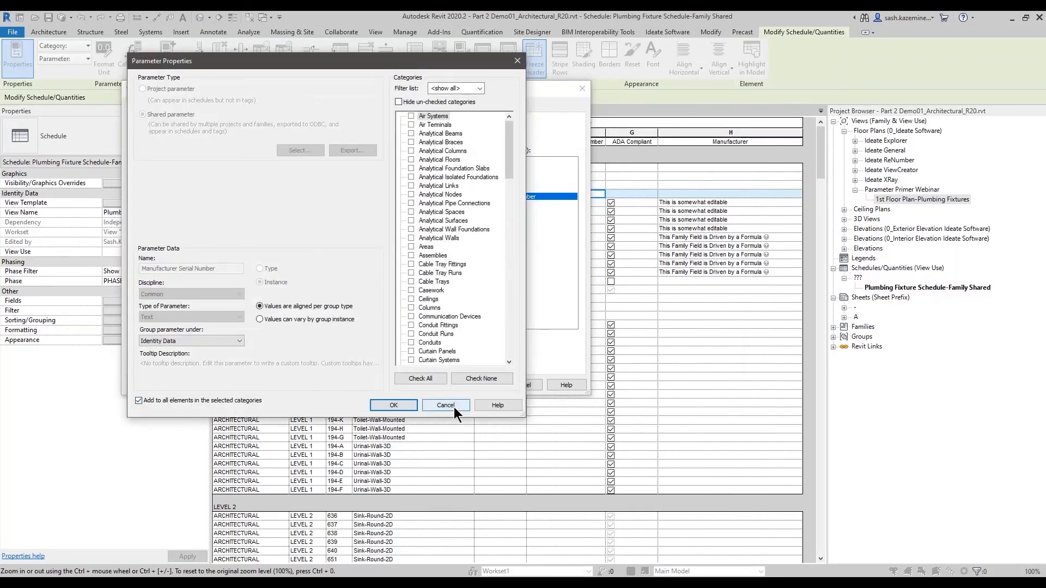
click(445, 405)
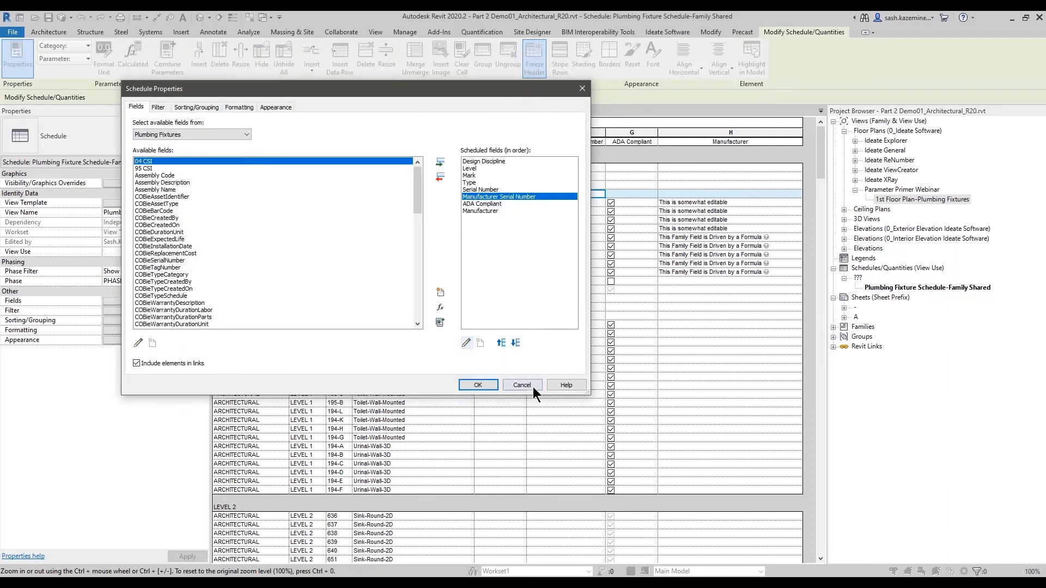
click(522, 385)
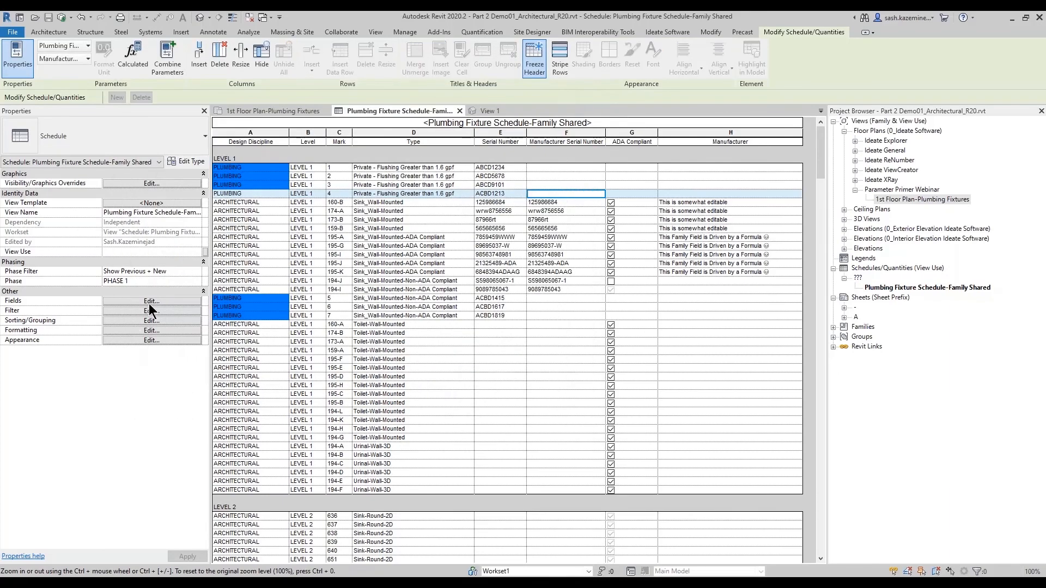
click(171, 301)
click(504, 197)
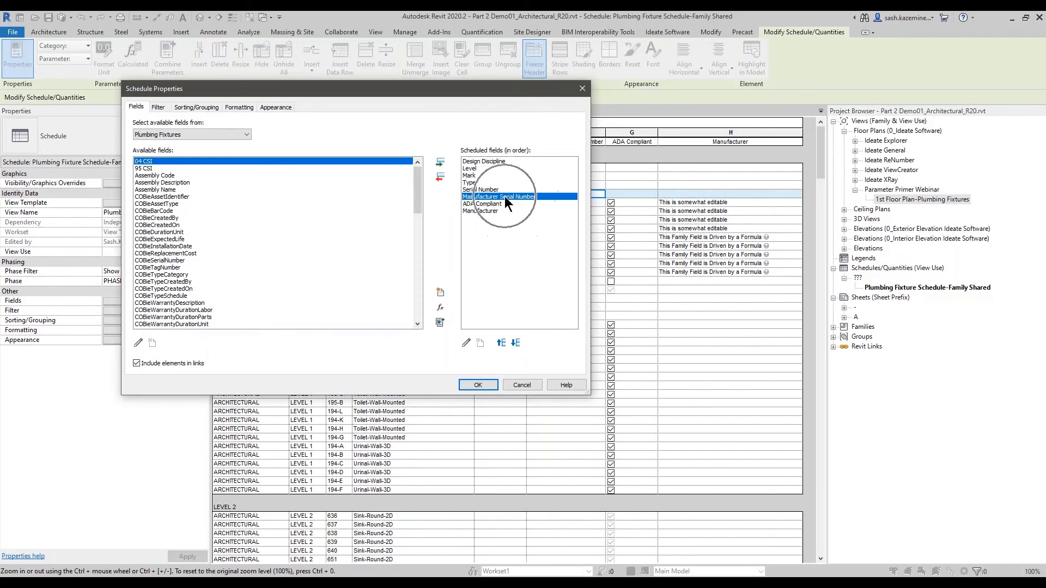
click(521, 385)
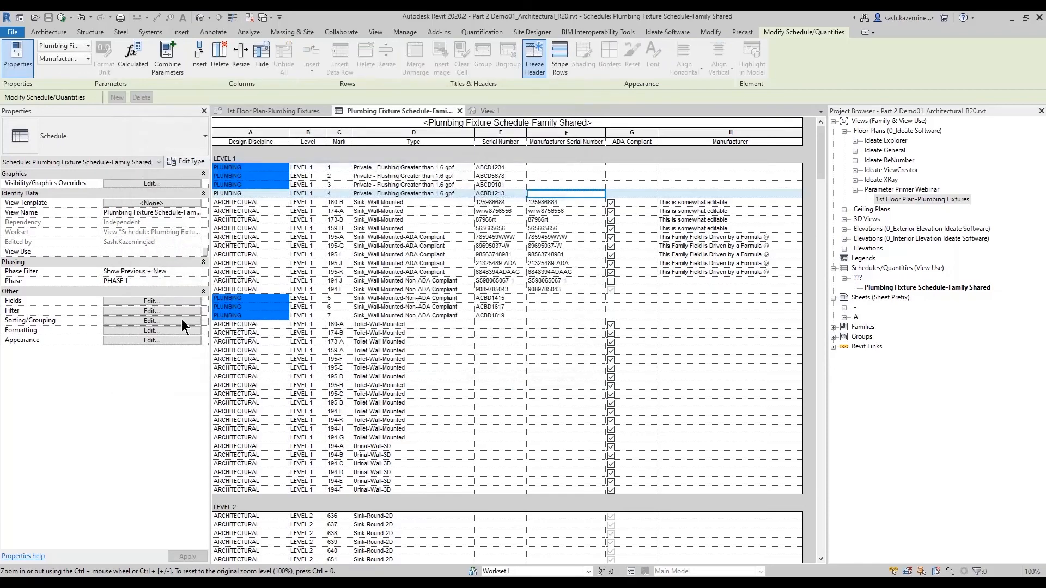
- Review the schedule filter on Manufacturer Serial Number with the parameter exists condition, then cancel
click(167, 302)
click(160, 107)
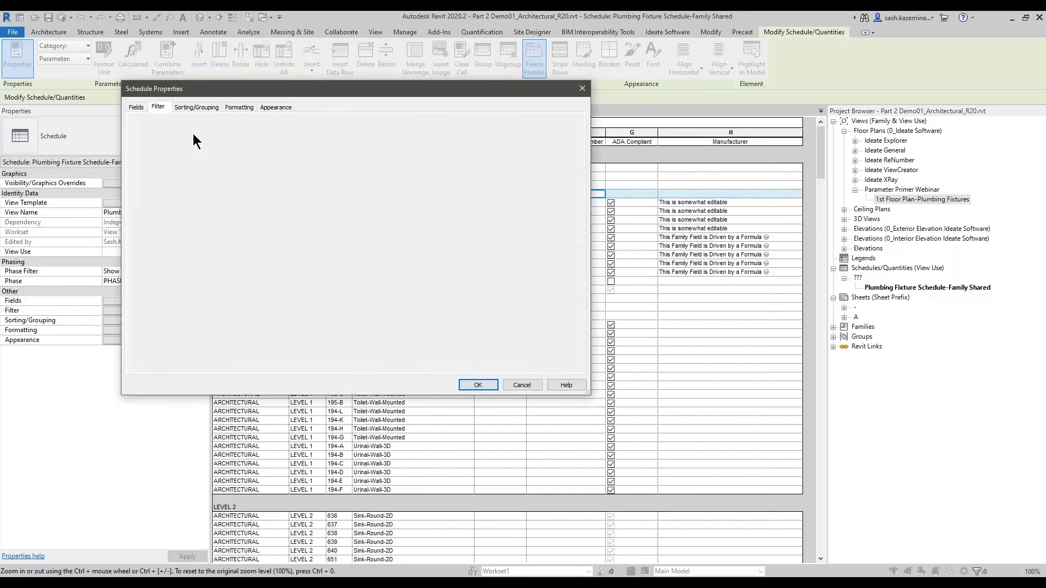
click(224, 125)
click(218, 162)
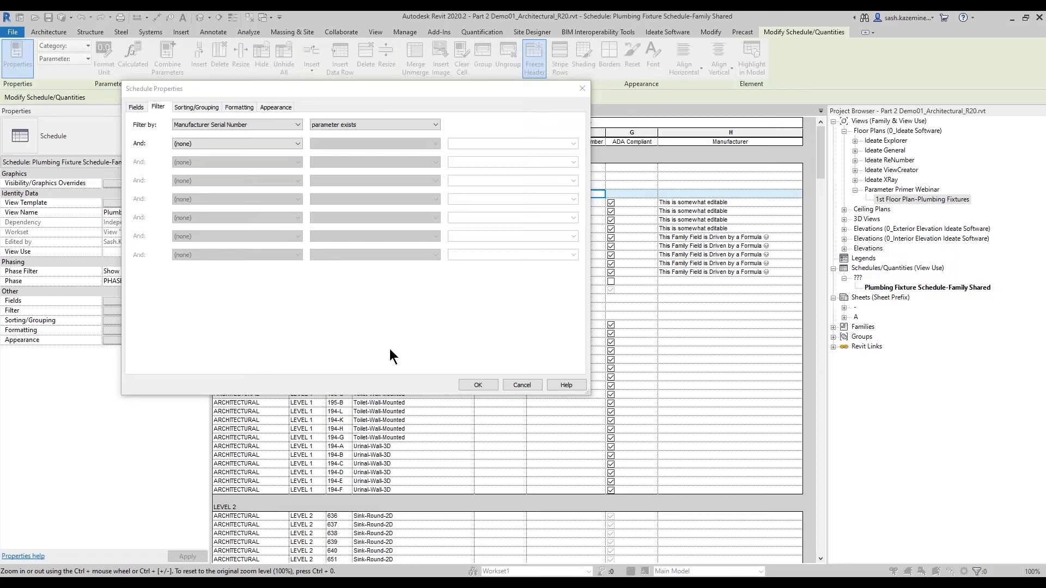
click(516, 382)
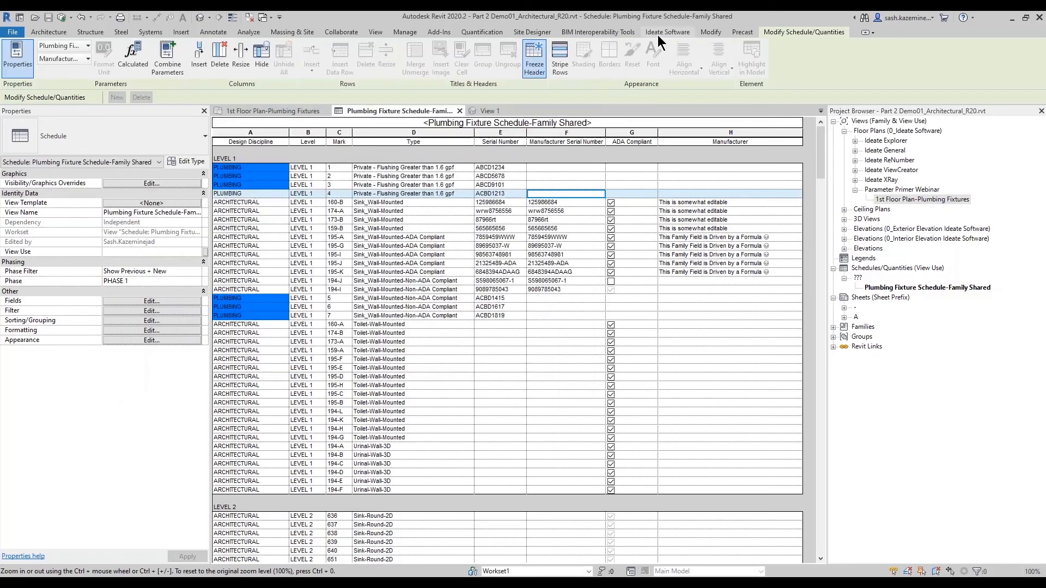
- Open the Plumbing Fixture Schedule-Family link in Ideate BIMLink for editing and enlarge its dialog
click(660, 35)
click(20, 63)
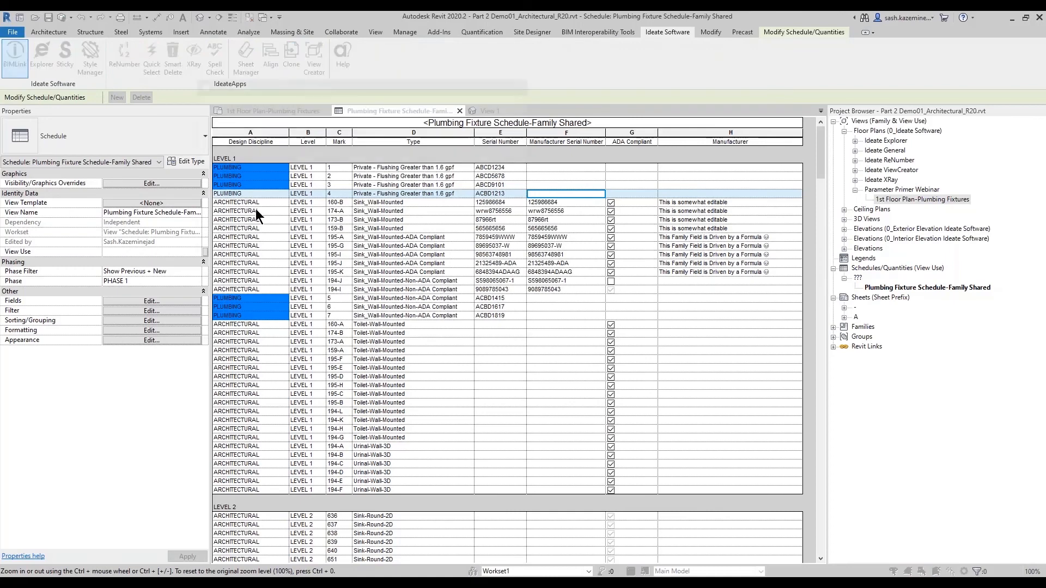
click(382, 141)
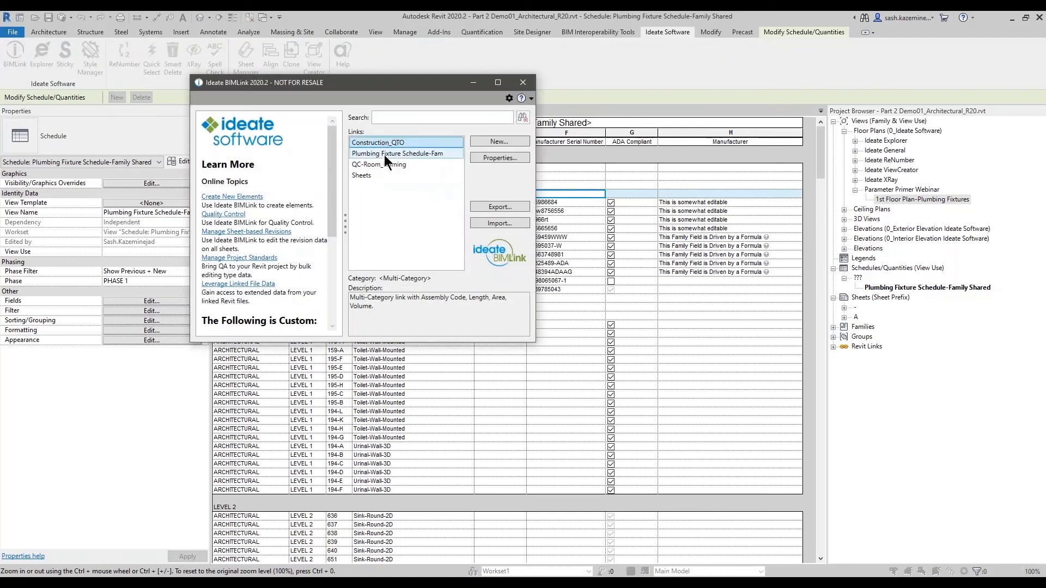
double_click(385, 154)
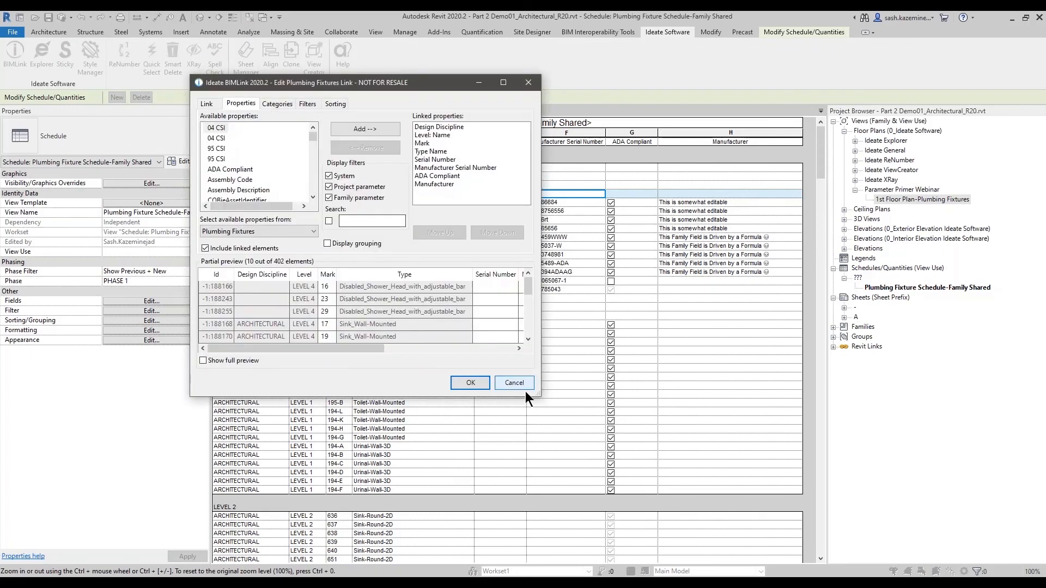
drag(538, 395, 772, 458)
- Examine the properties offered for a BIMLink property filter, including the Other Properties list, then close that list
click(307, 103)
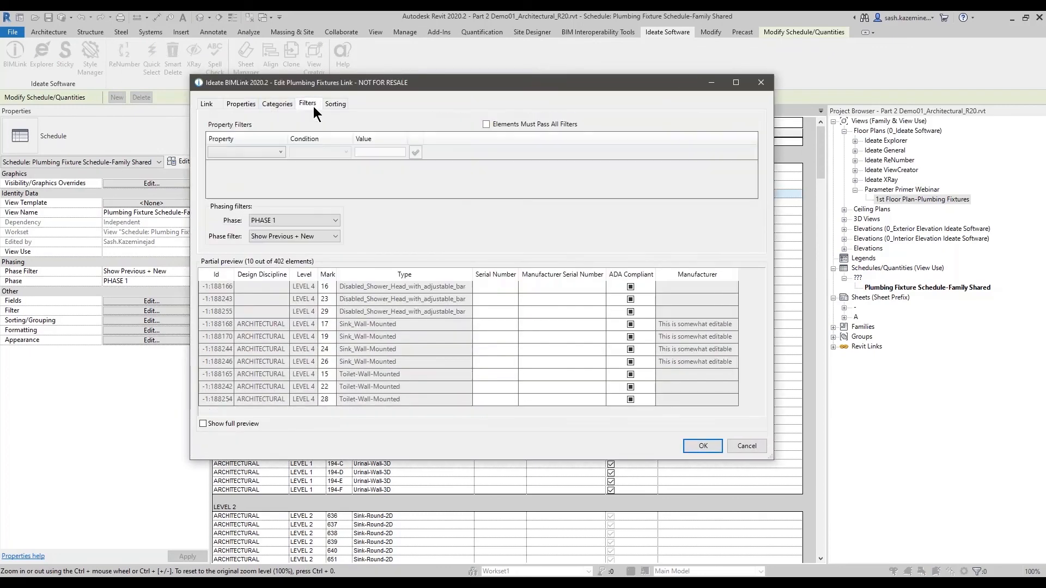
click(273, 152)
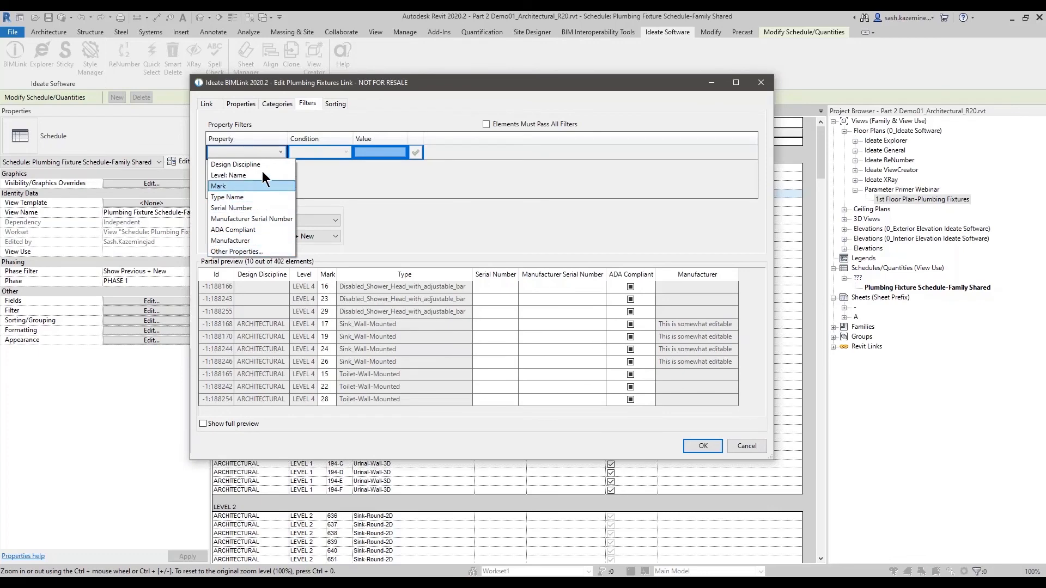
click(240, 252)
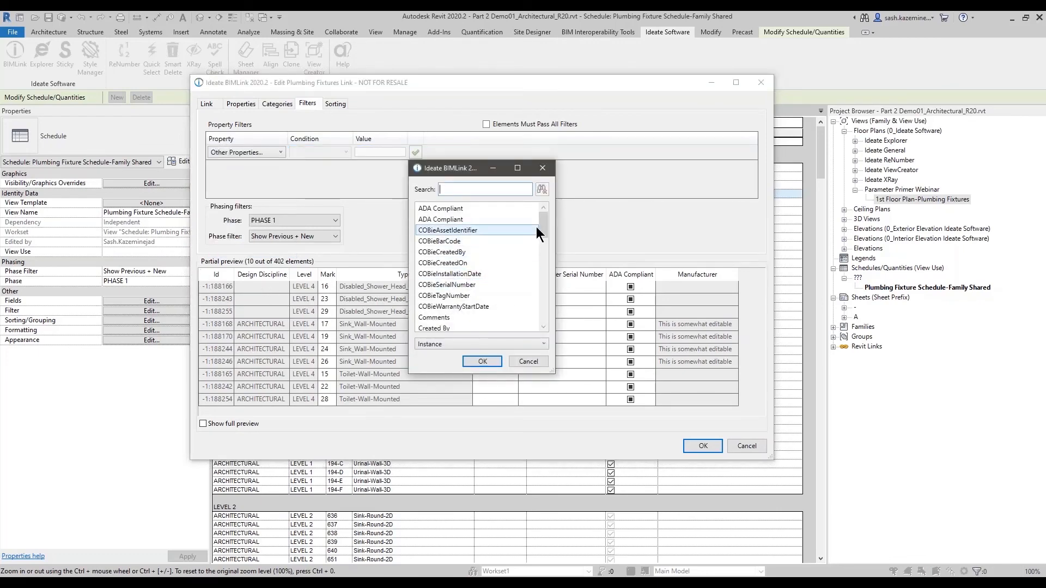
drag(540, 225, 547, 194)
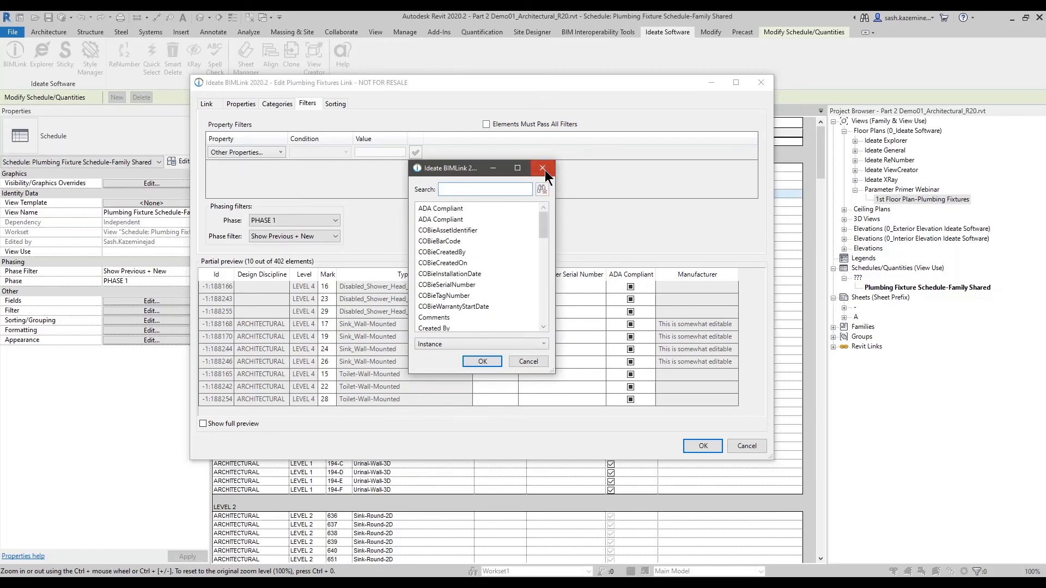
click(543, 168)
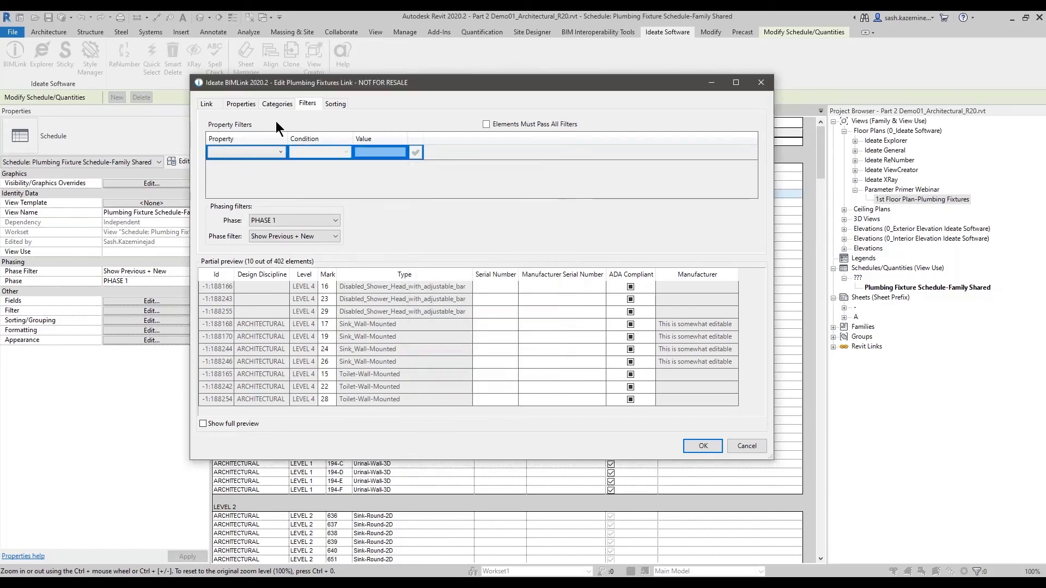
- Add the Model Group: Name property from the Model Group category to the link's linked properties
click(276, 105)
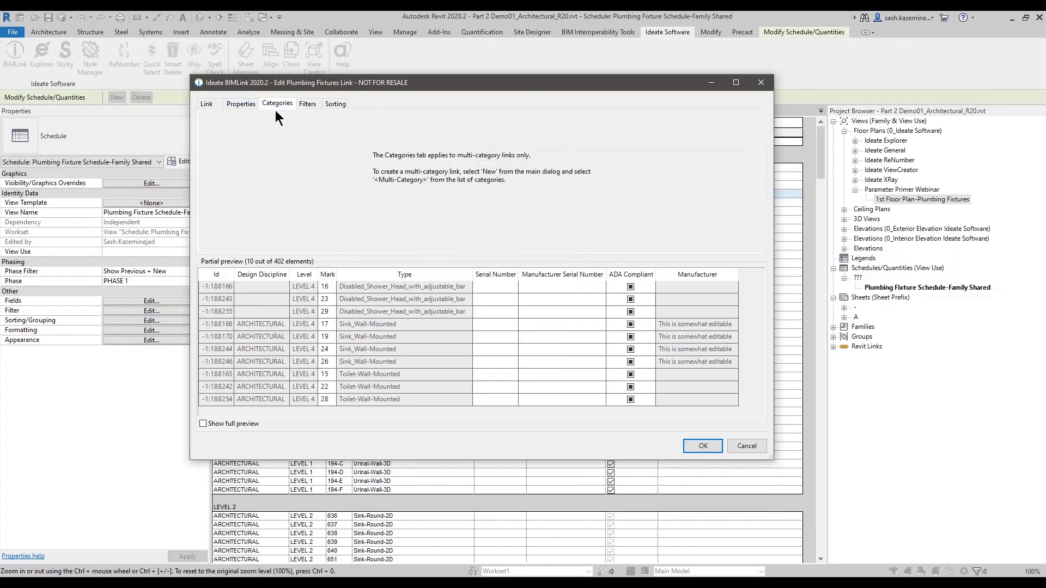
click(244, 102)
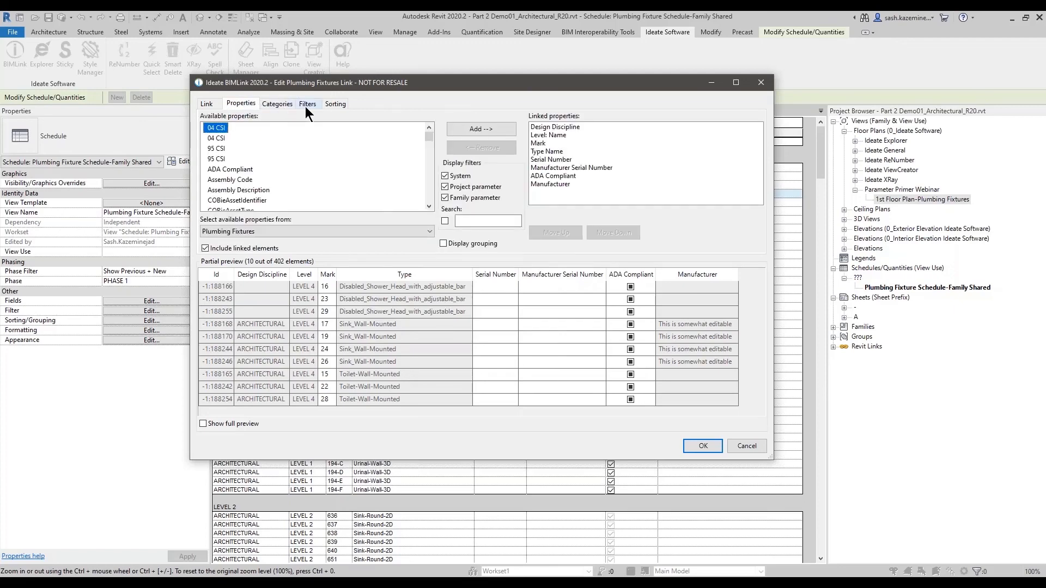
click(305, 105)
click(240, 103)
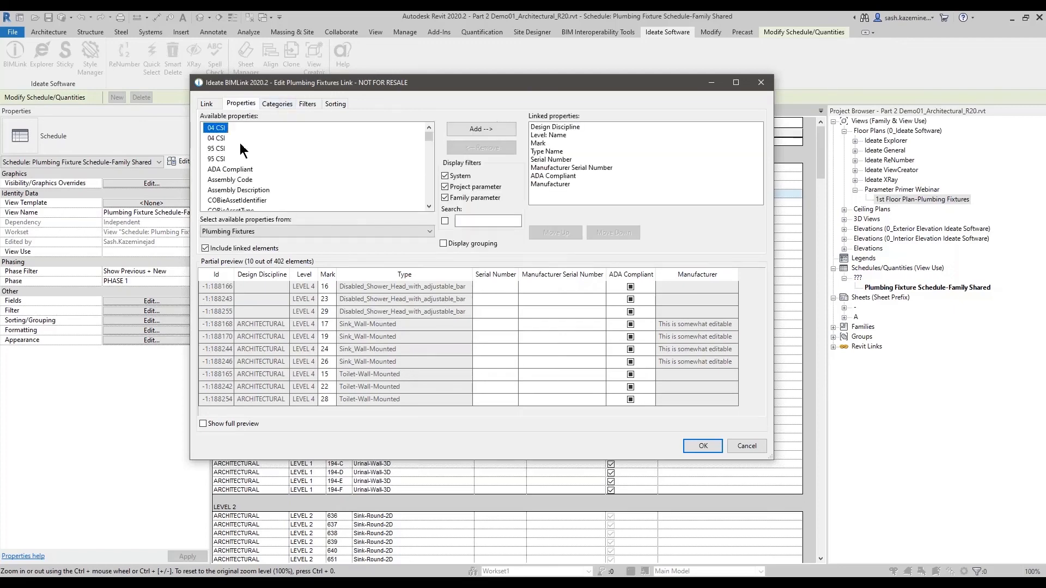
click(269, 231)
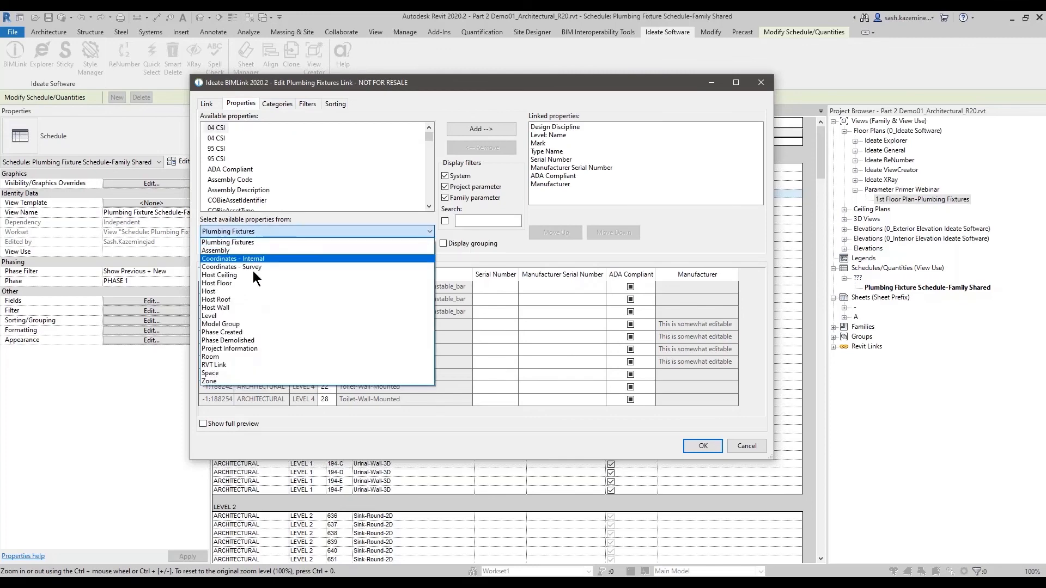
click(229, 324)
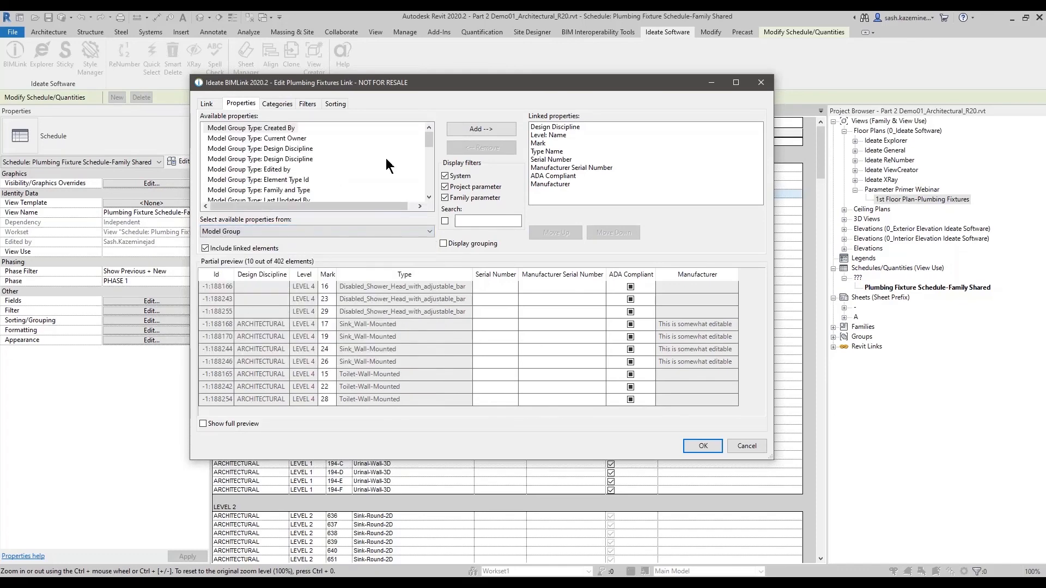
scroll(432, 141, down, 5)
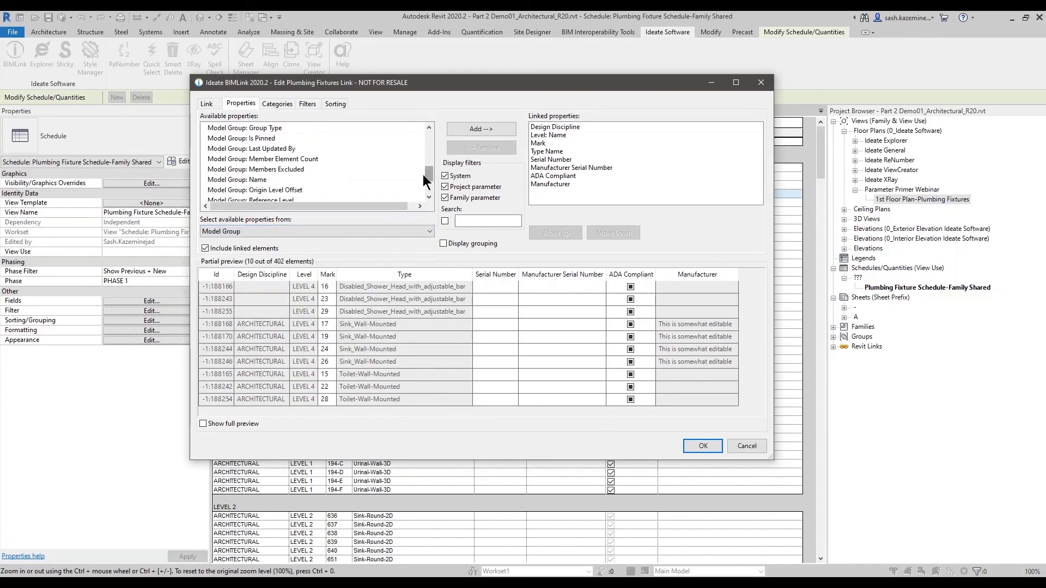
double_click(235, 180)
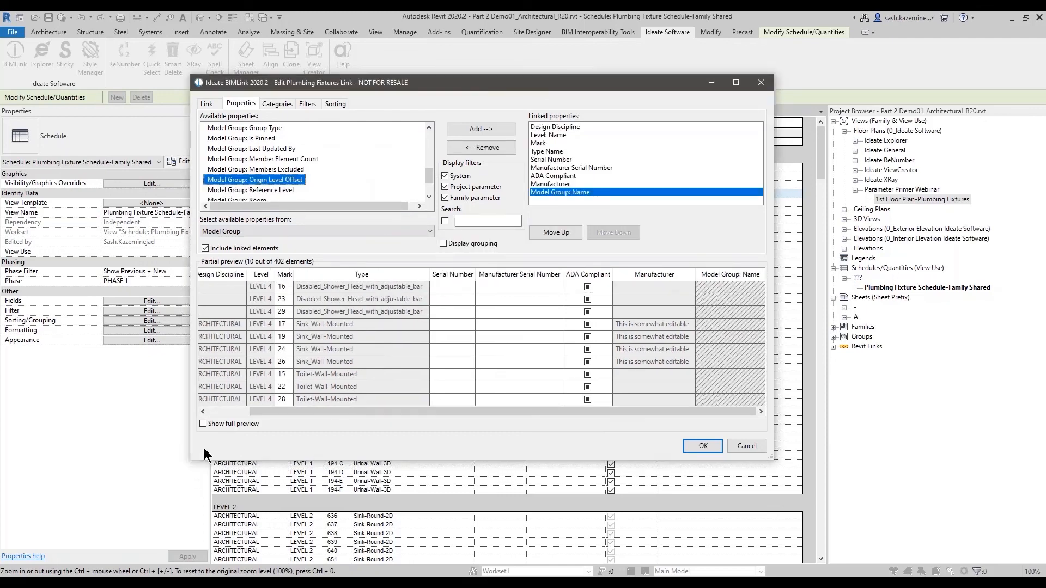
- Turn on the full preview and examine the Model Group: Name values across the fixtures
click(204, 424)
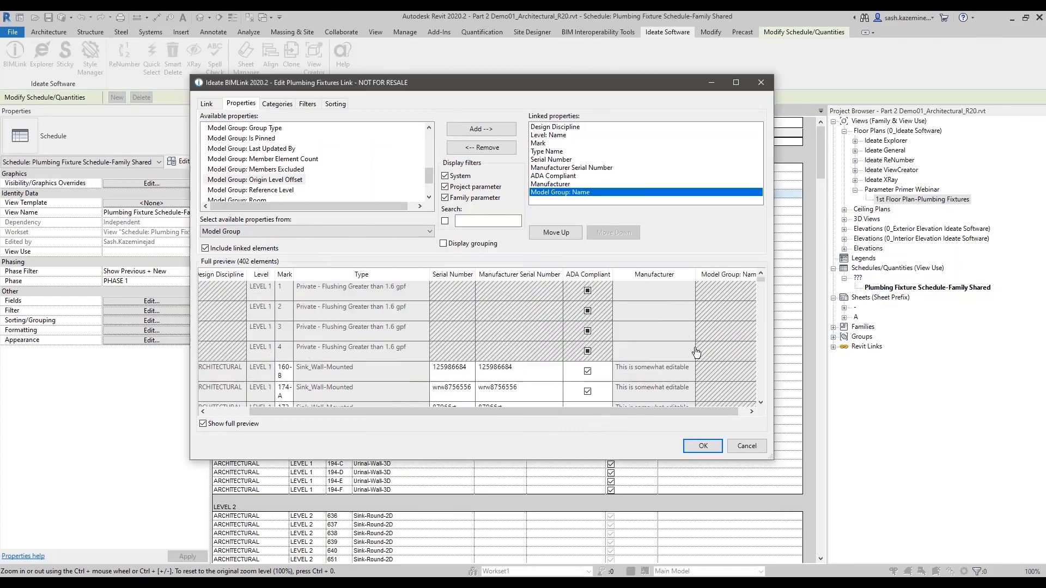
scroll(702, 365, down, 10)
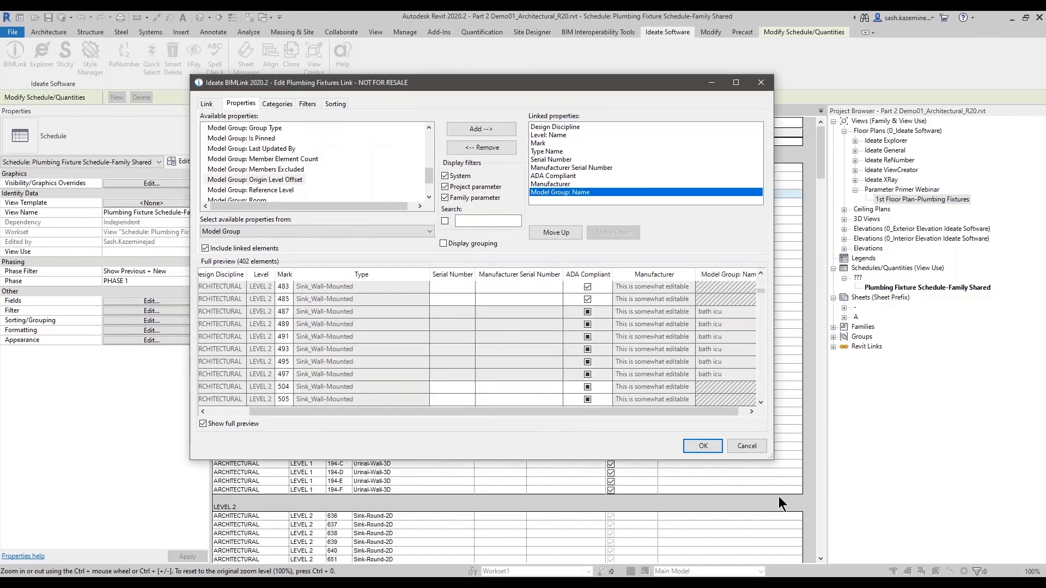
drag(770, 461, 976, 541)
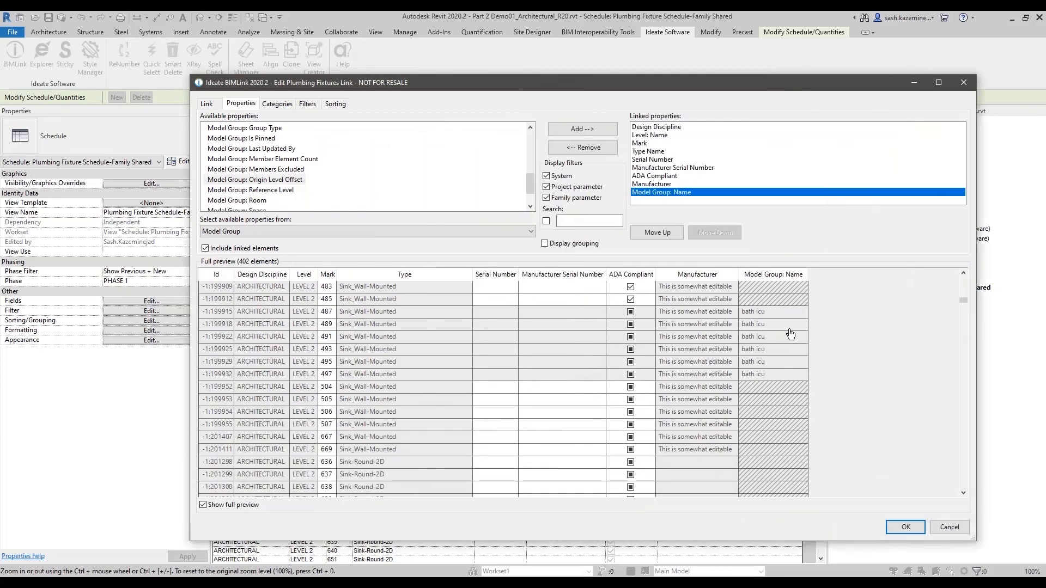
scroll(785, 357, down, 3)
scroll(785, 357, up, 4)
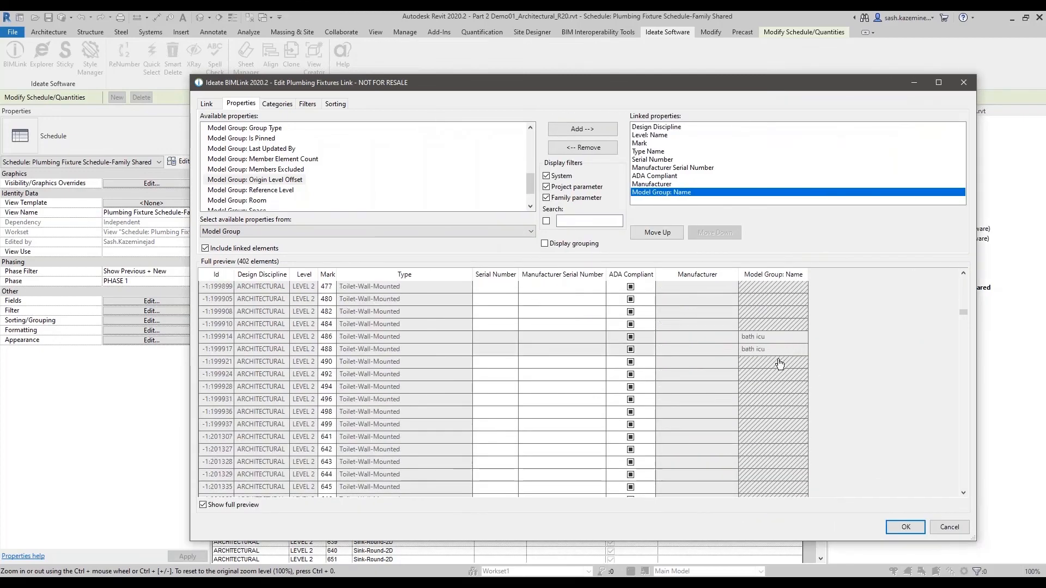
scroll(750, 358, up, 2)
- Open the property choices for a new property filter on the link
click(308, 105)
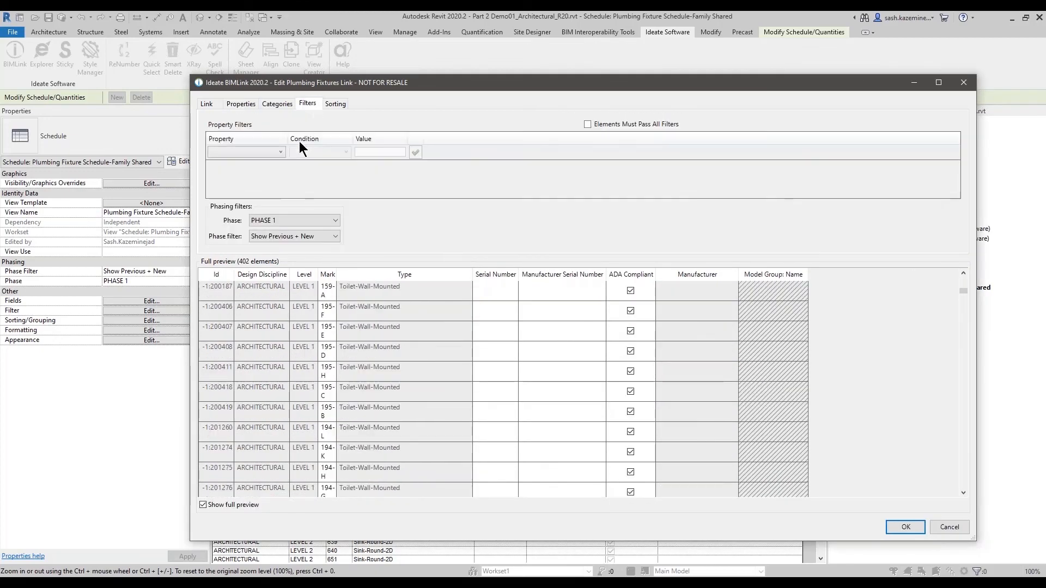
click(273, 158)
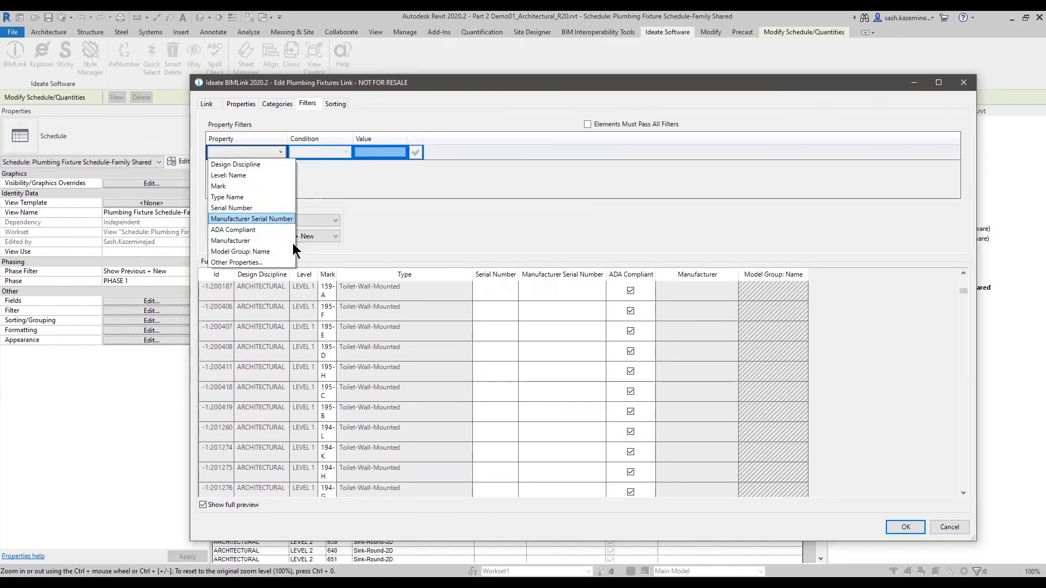